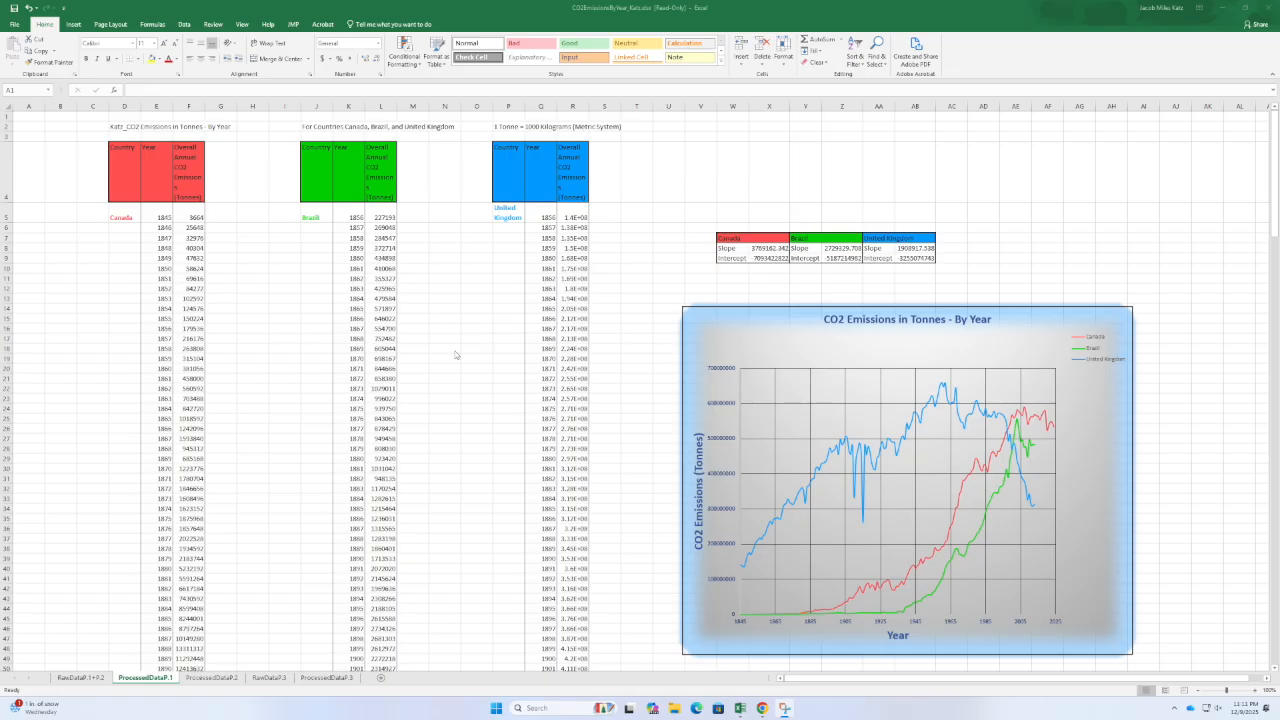
- Review the processed and raw CO2 data sheets, then switch to Chrome and browse the country list on the Annual CO2 emissions page
click(238, 235)
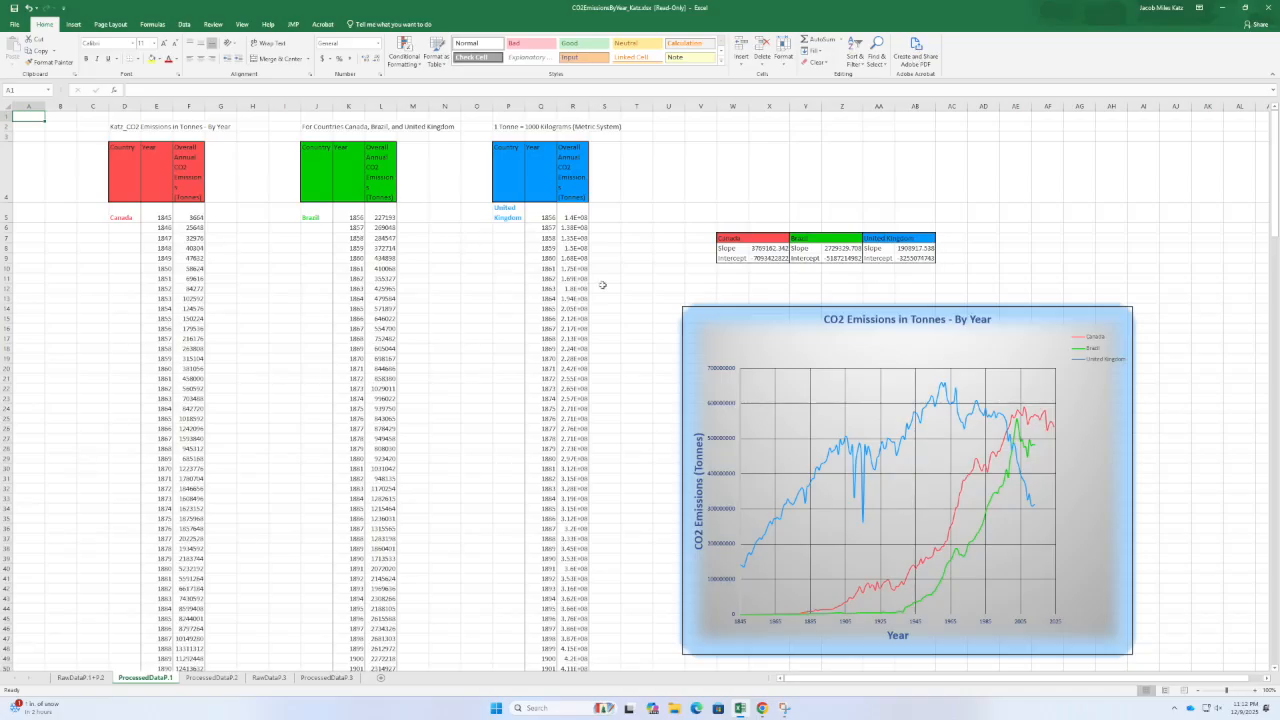
scroll(706, 562, down, 1)
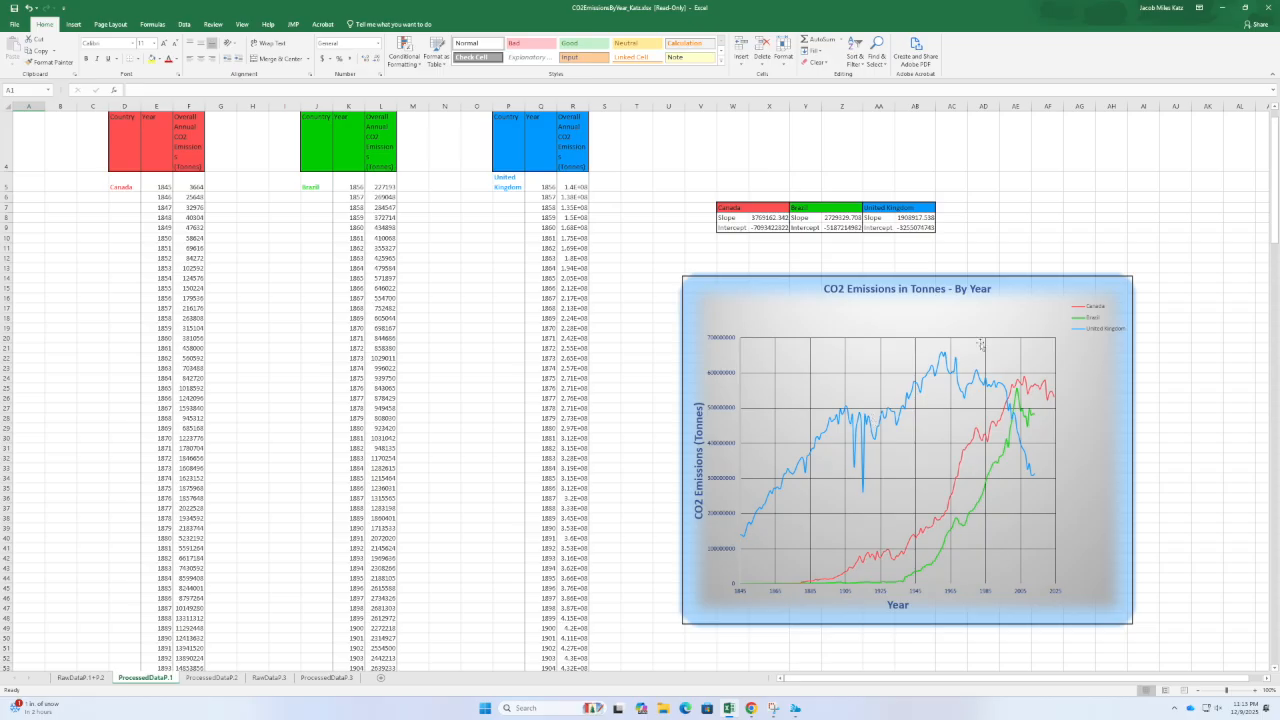
key(ctrl+Page_Up)
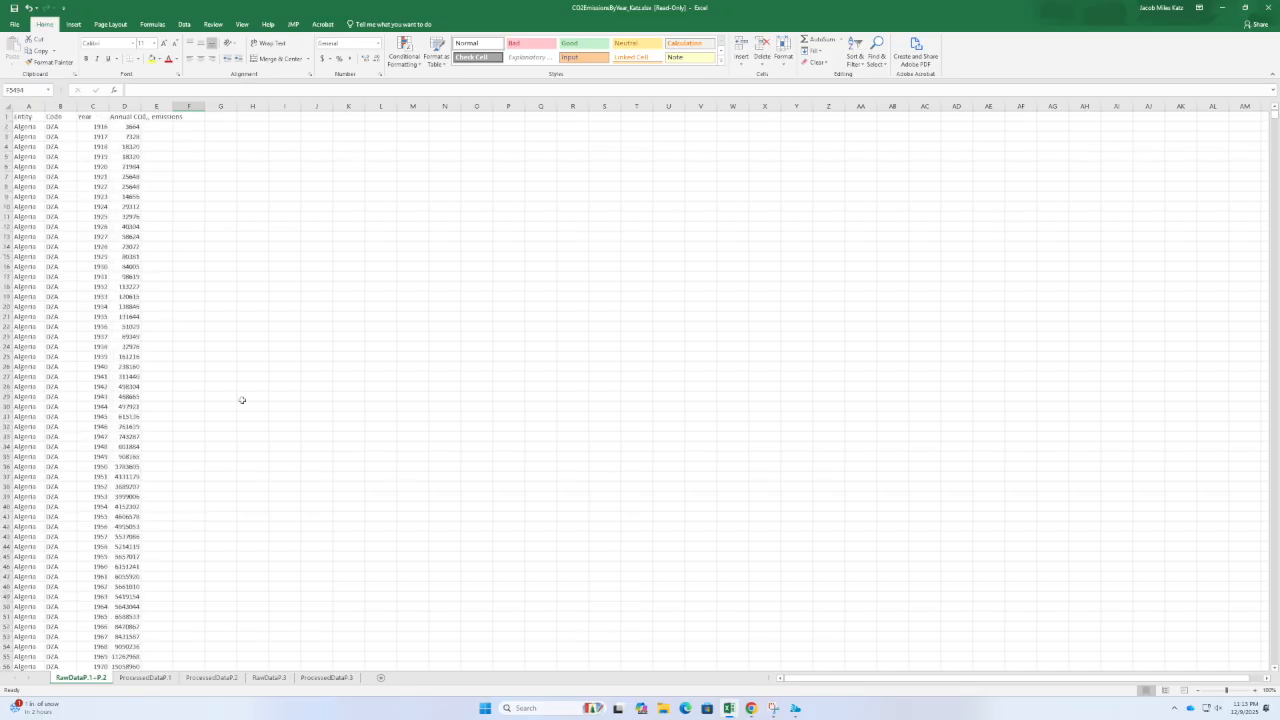
click(751, 708)
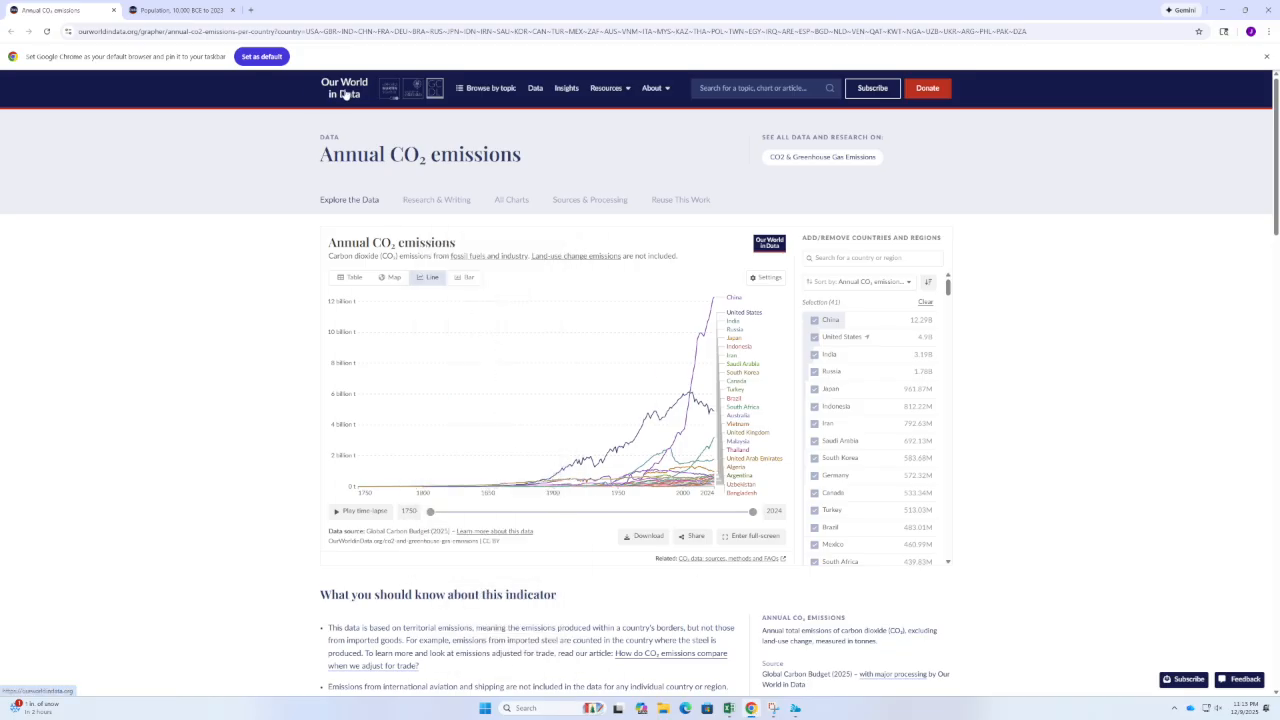
scroll(820, 425, down, 5)
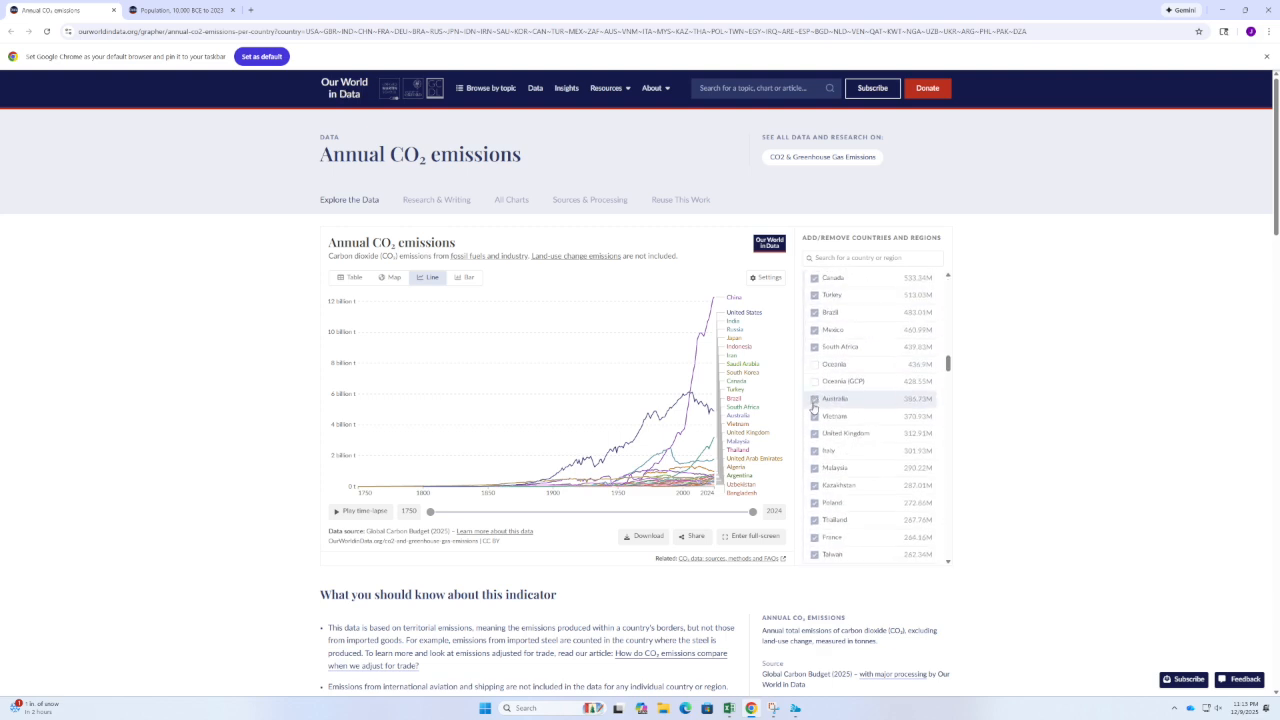
scroll(820, 425, down, 8)
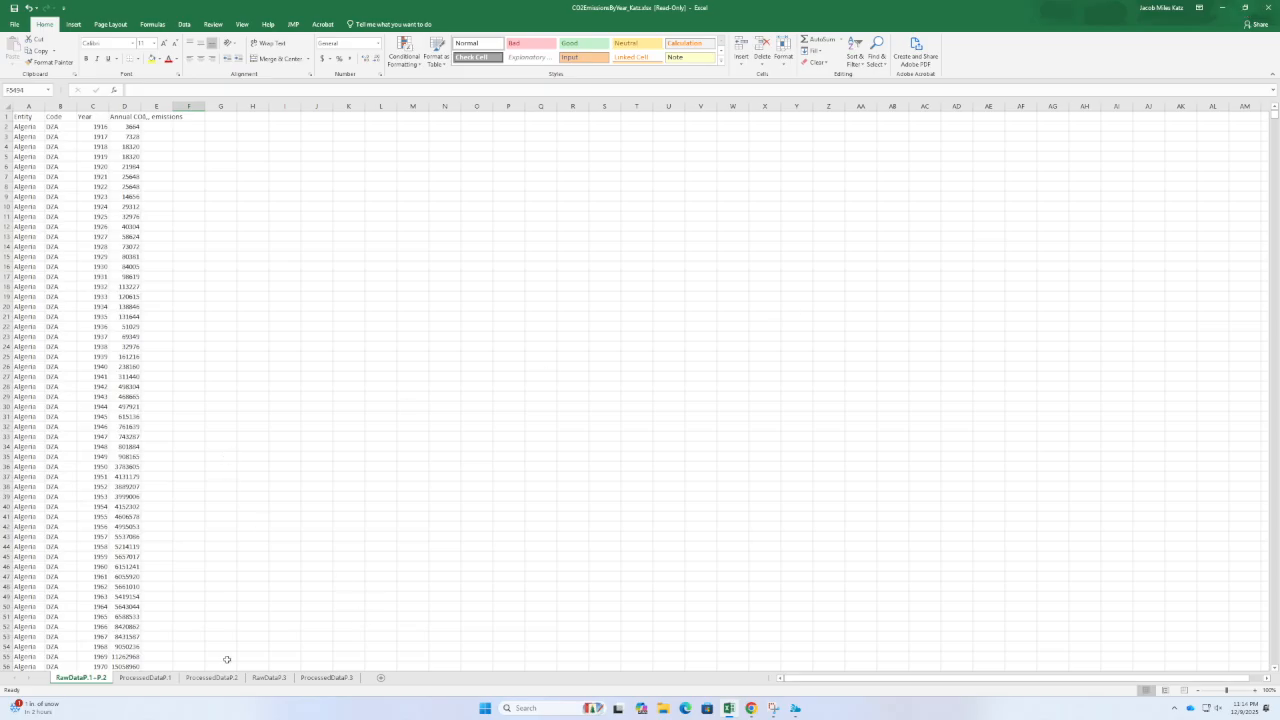
- In Excel, look over the ProcessedDataP.1 and ProcessedDataP.2 sheets, selecting the China entry and its Year header on the latter
click(147, 678)
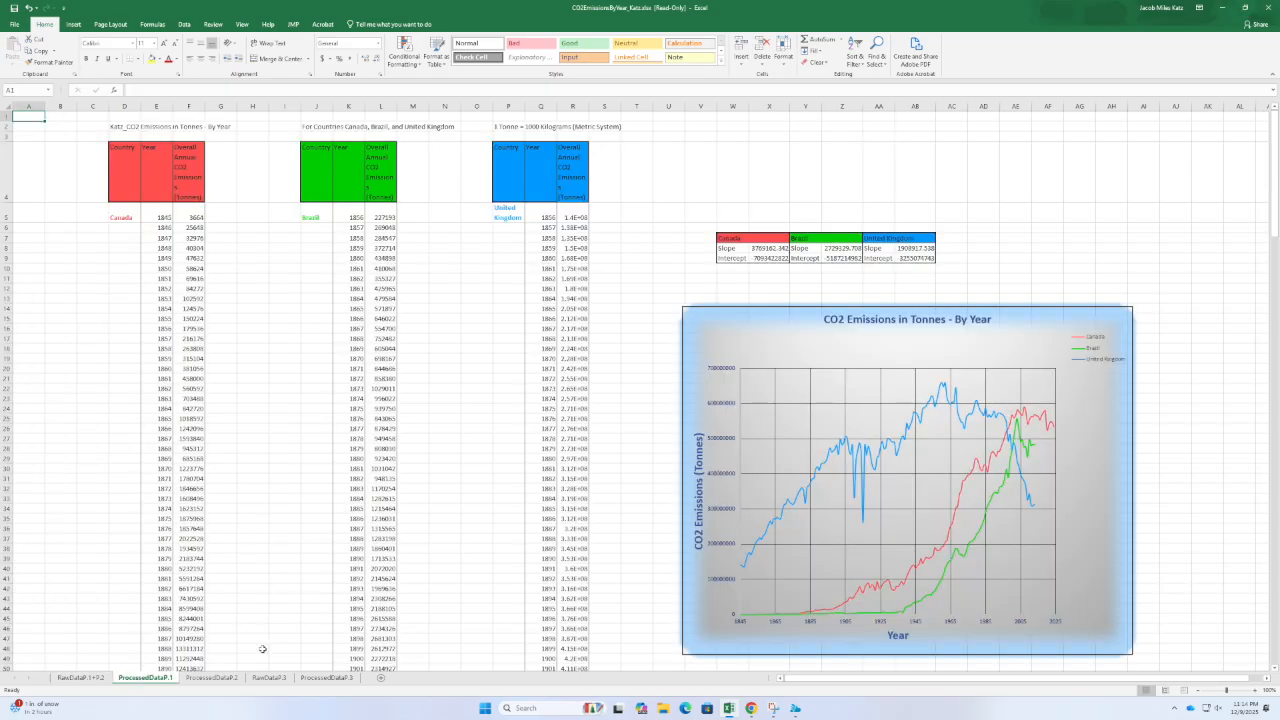
click(214, 678)
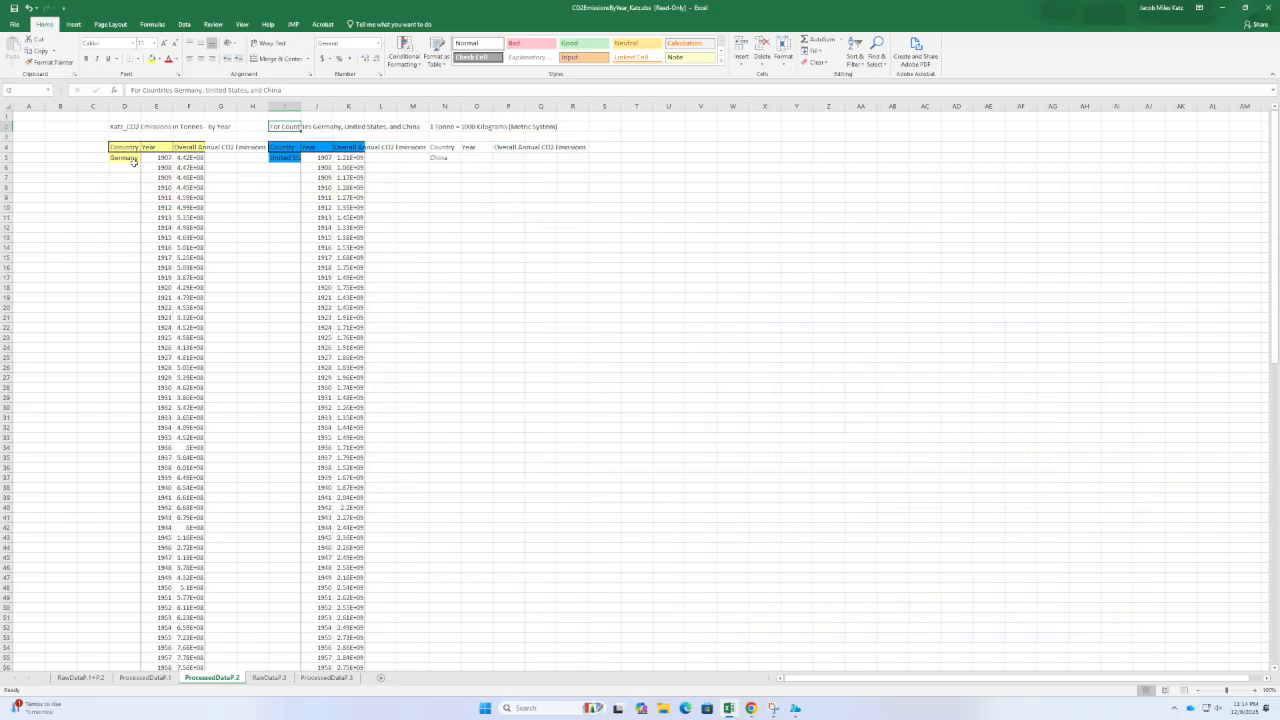
click(453, 157)
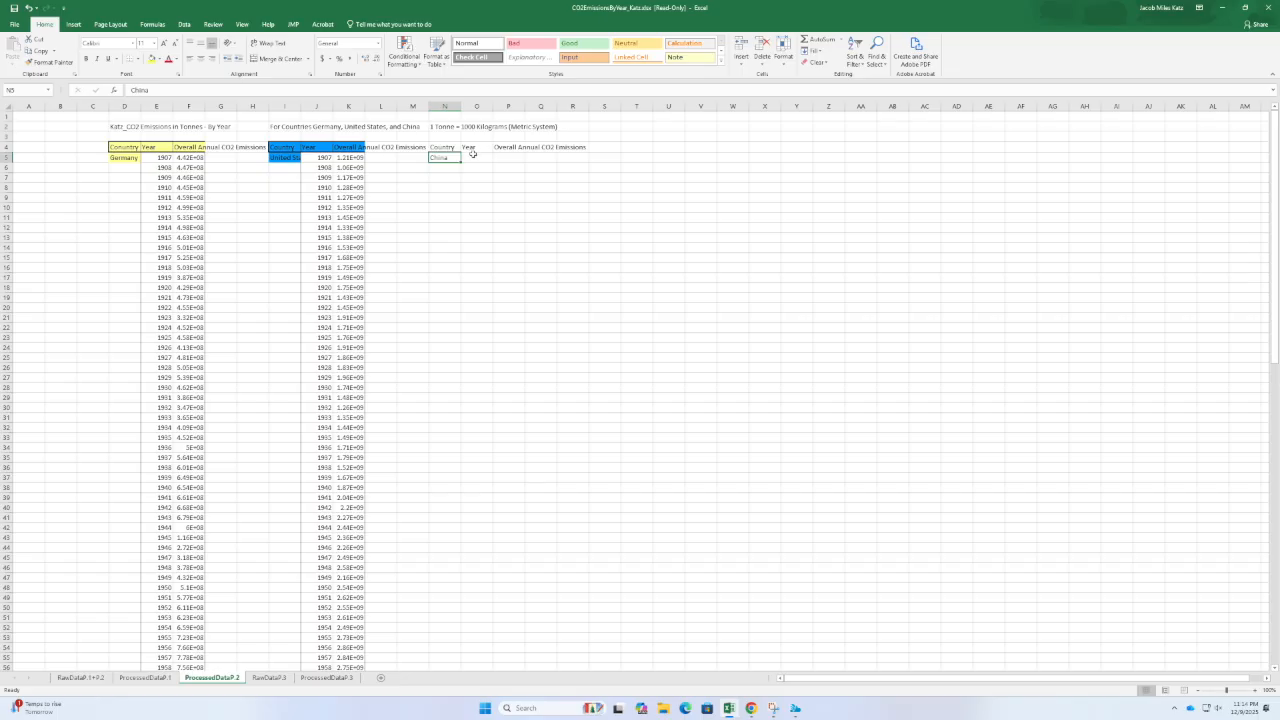
click(470, 150)
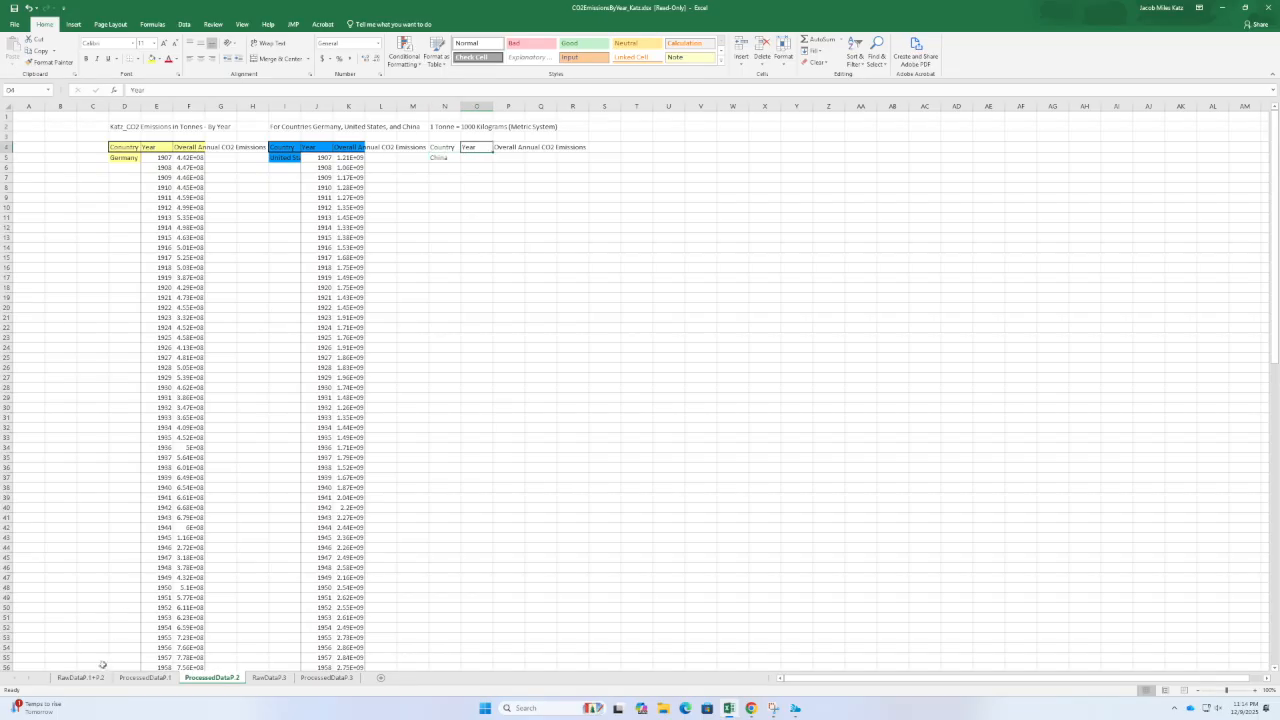
- Copy China's years from 1907 to 2024 on the RawDataP.1+P.2 sheet
click(82, 678)
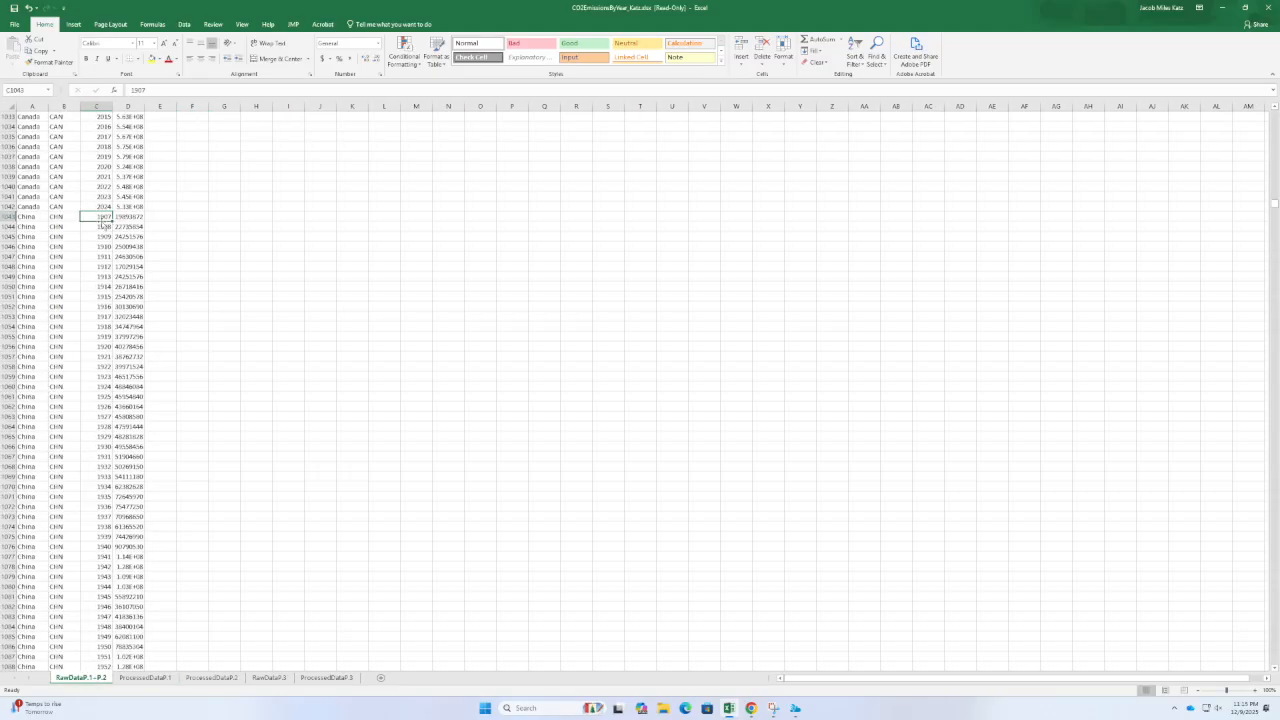
scroll(104, 280, down, 20)
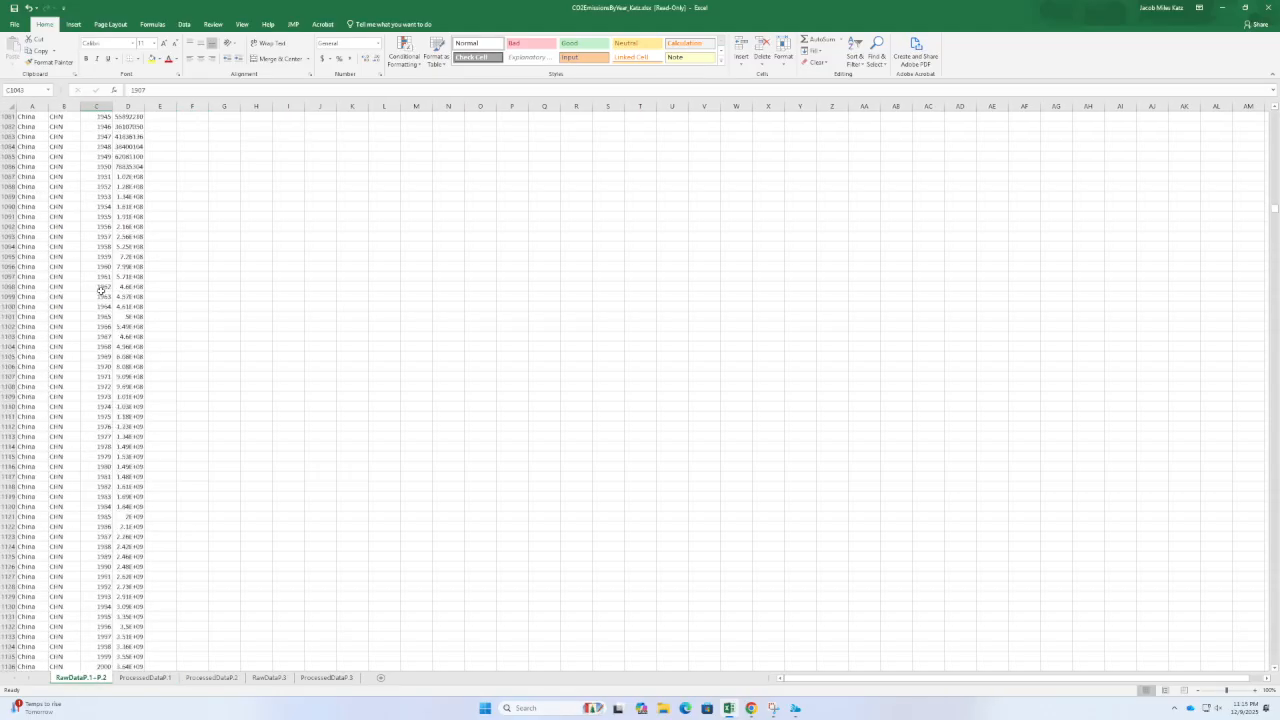
scroll(107, 360, down, 2)
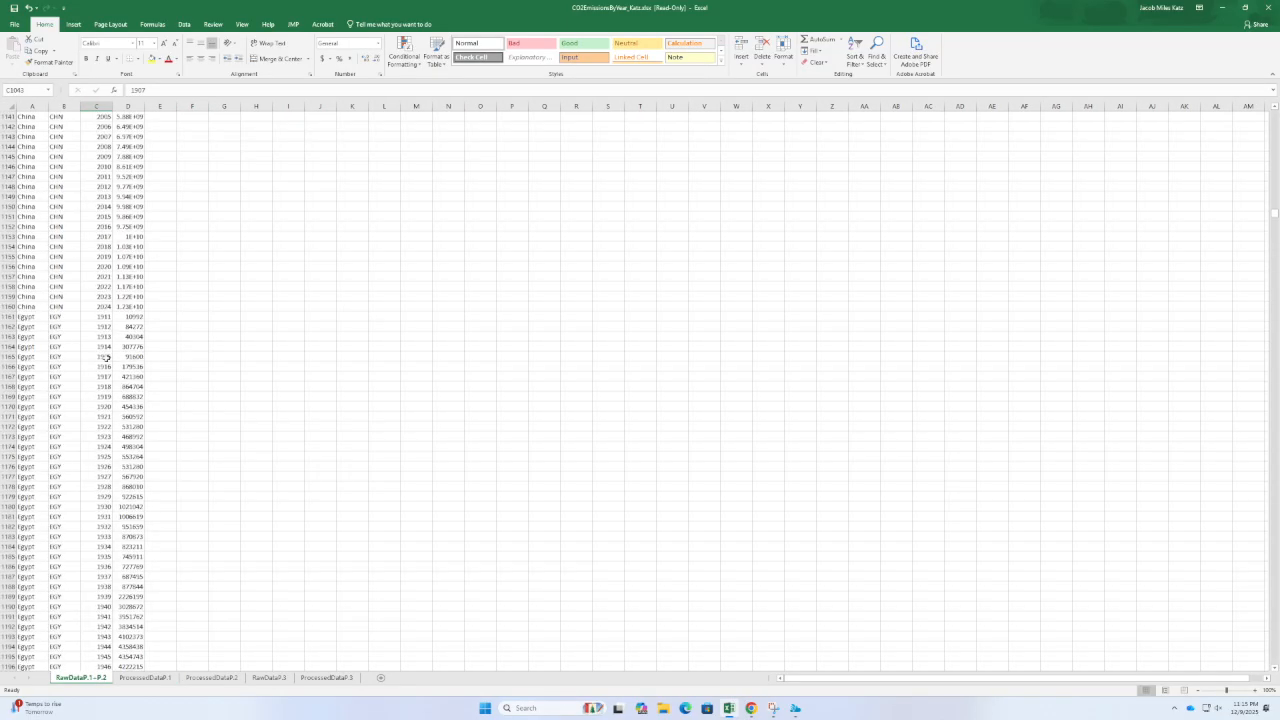
shift+click(93, 308)
scroll(126, 265, up, 20)
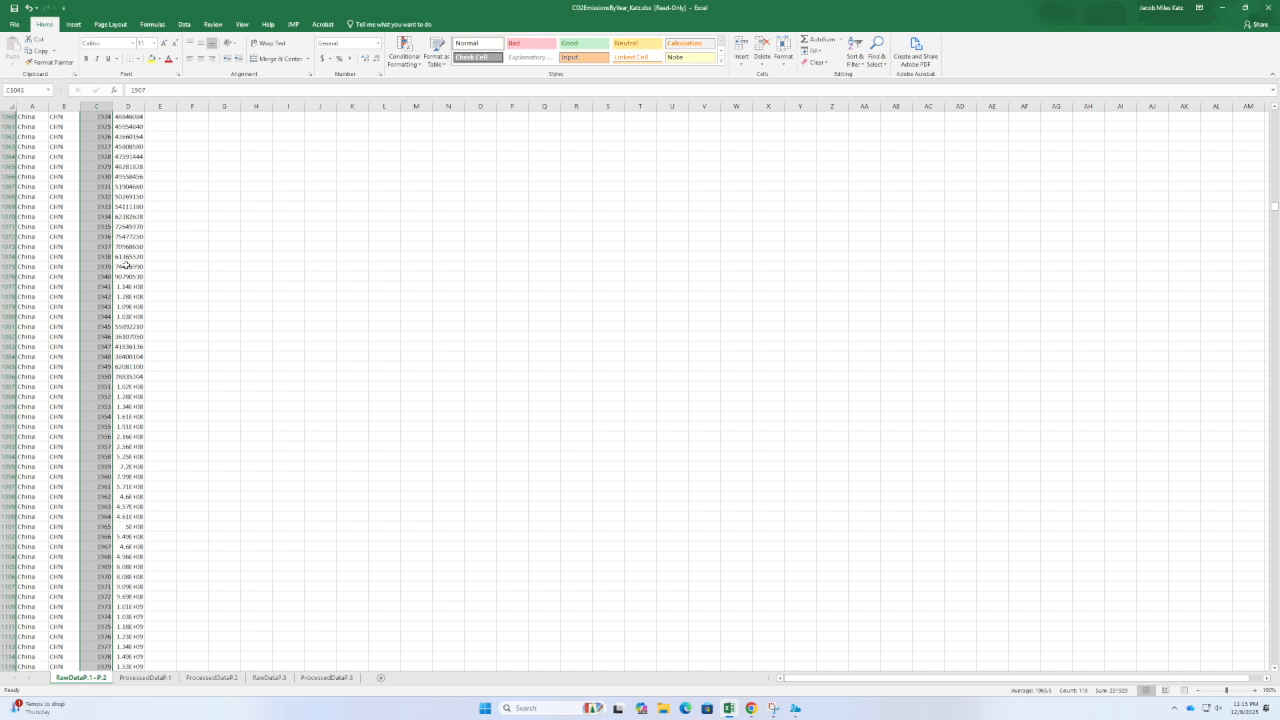
scroll(126, 265, up, 10)
key(ctrl+c)
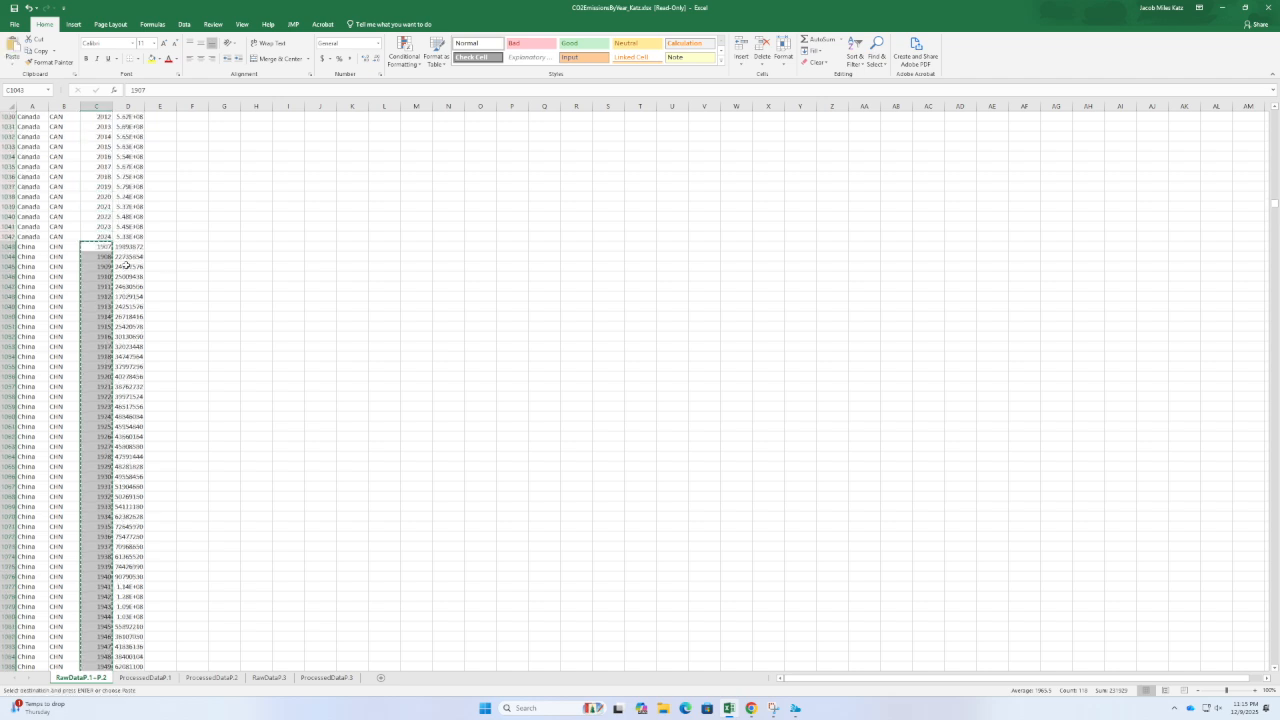
- Paste the copied years under China's Year header on ProcessedDataP.2, starting in cell O5, and check the filled column
click(145, 677)
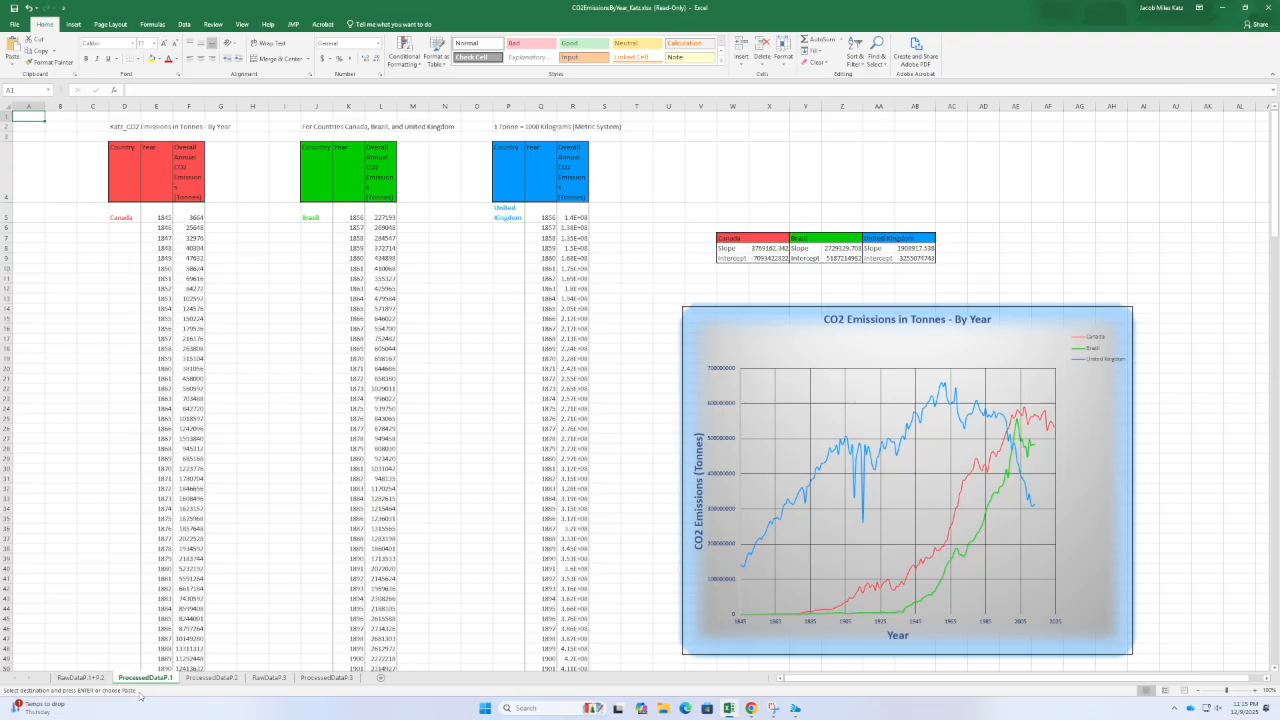
click(214, 680)
key(ctrl+Page_Down)
key(ctrl+Page_Down)
key(ctrl+Page_Up)
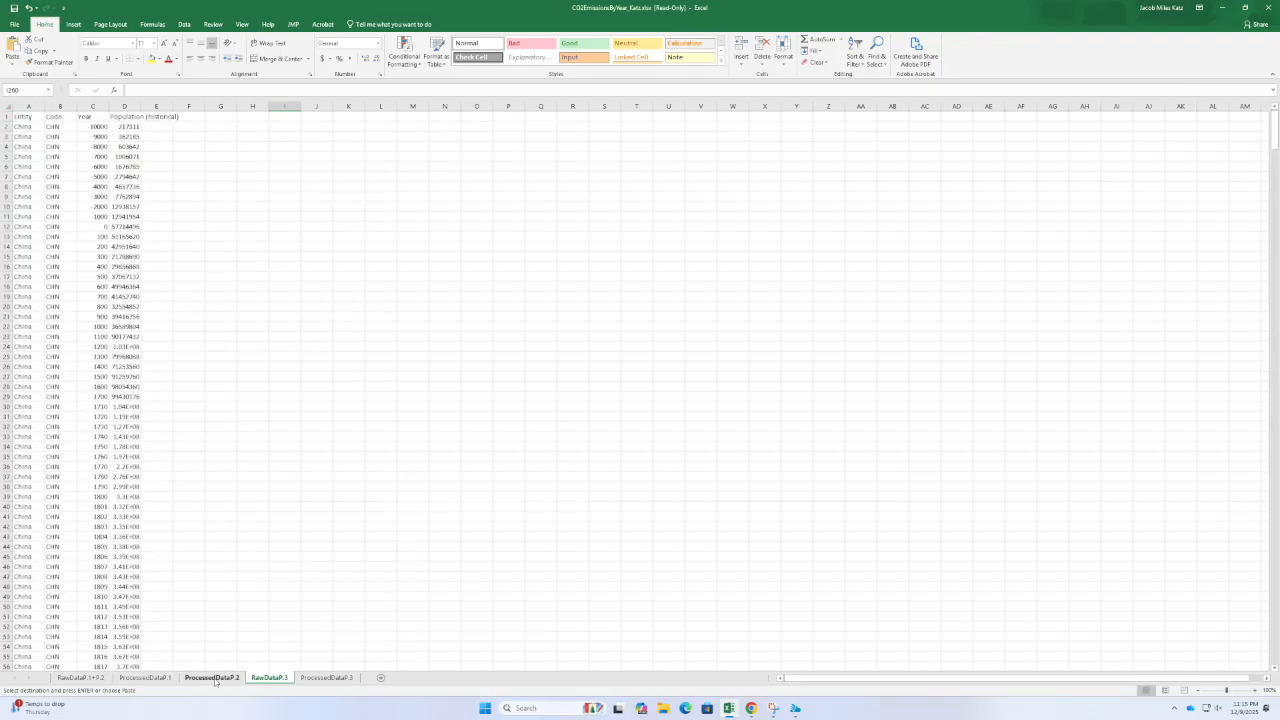
click(214, 680)
click(145, 678)
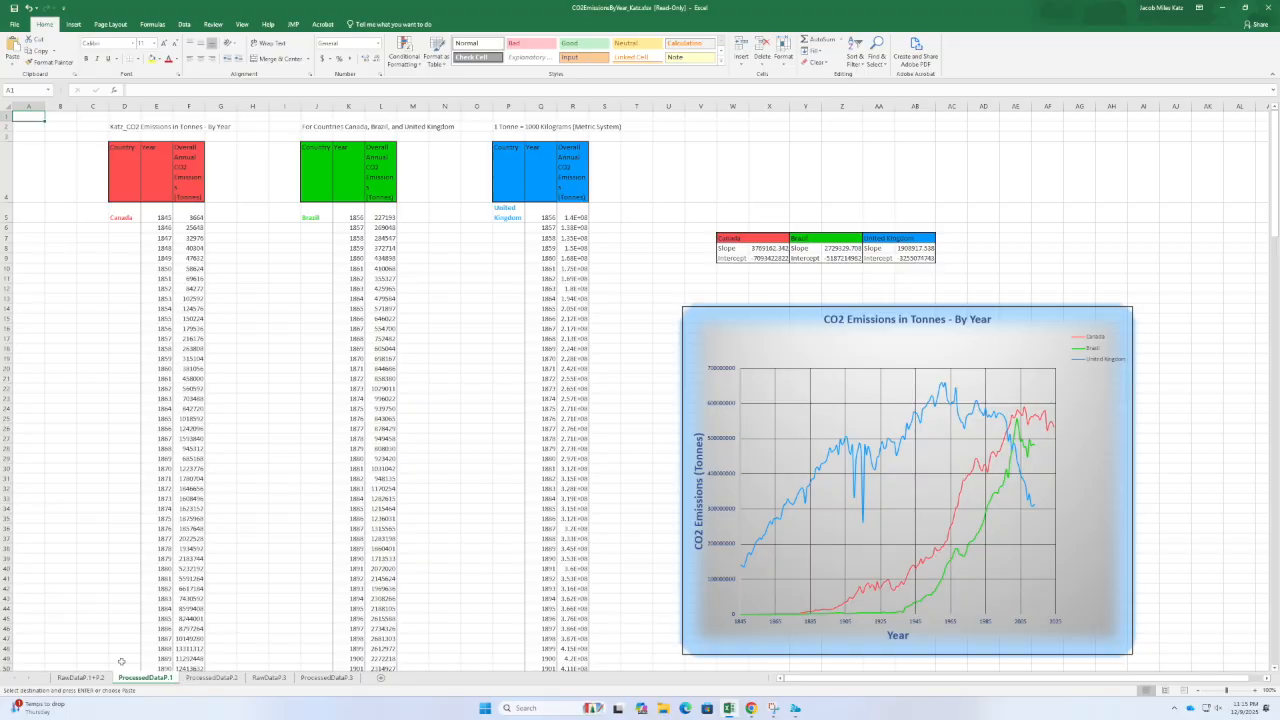
key(ctrl+Page_Down)
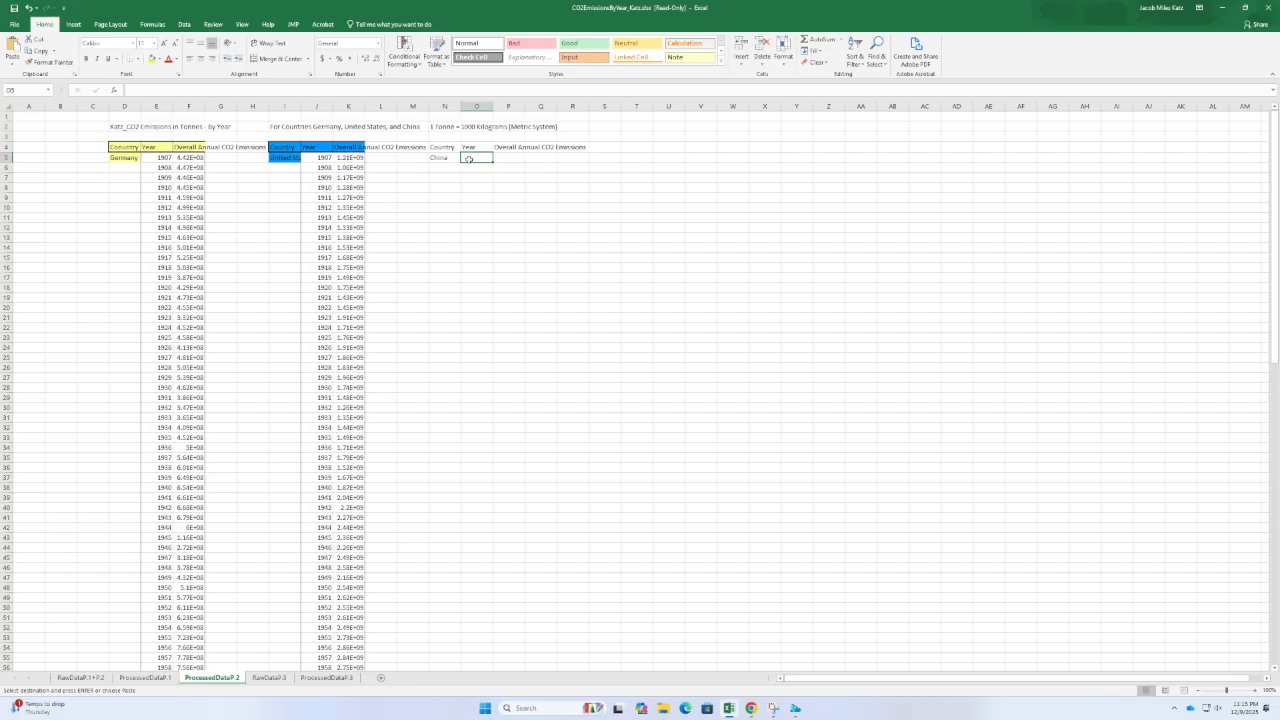
key(ctrl+v)
click(541, 317)
scroll(529, 356, down, 20)
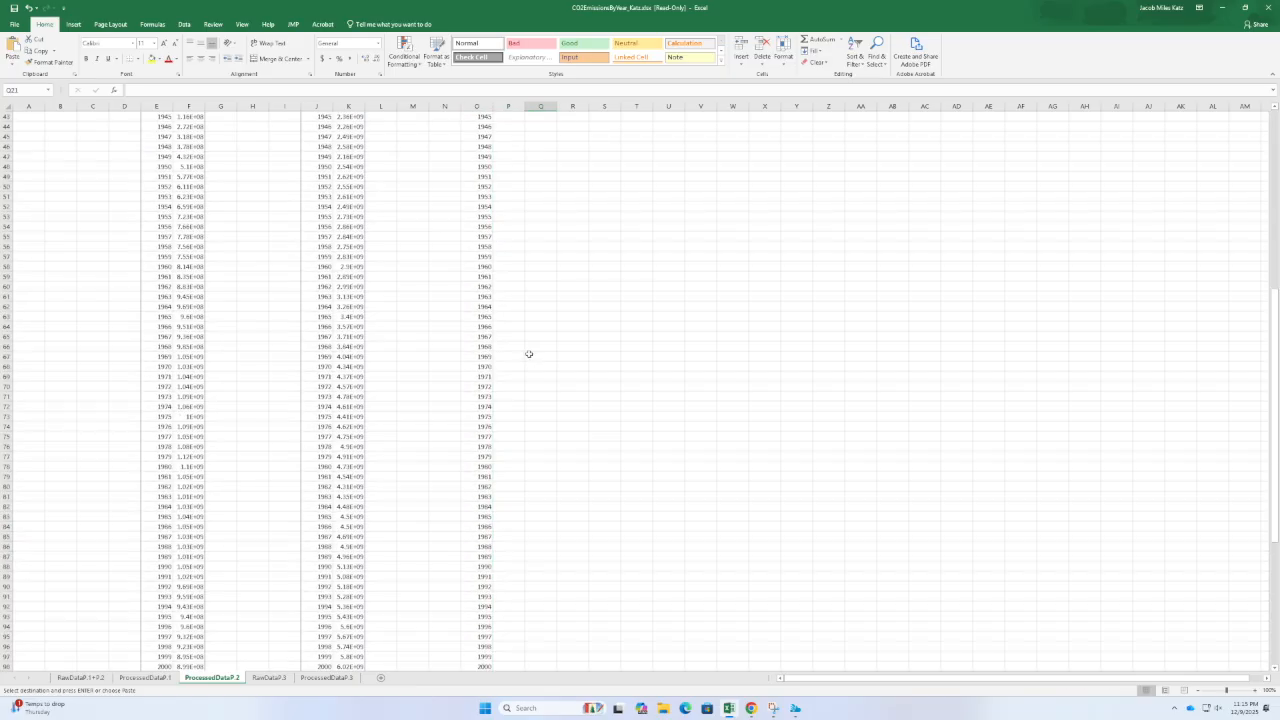
scroll(529, 356, down, 5)
scroll(503, 329, up, 20)
scroll(500, 275, up, 1)
- Copy China's annual CO2 emissions from the RawDataP.1+P.2 sheet into ProcessedDataP.2, starting in cell P5 below the Overall Annual CO2 Emissions header
click(515, 148)
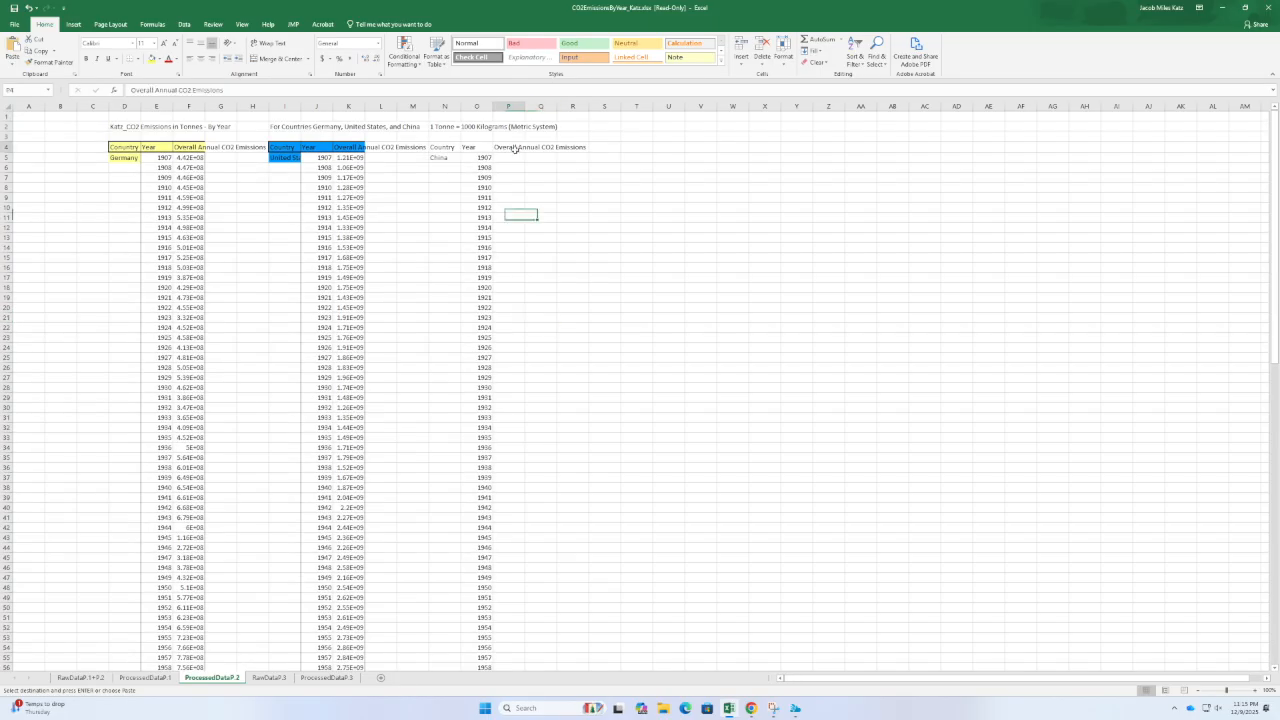
click(95, 678)
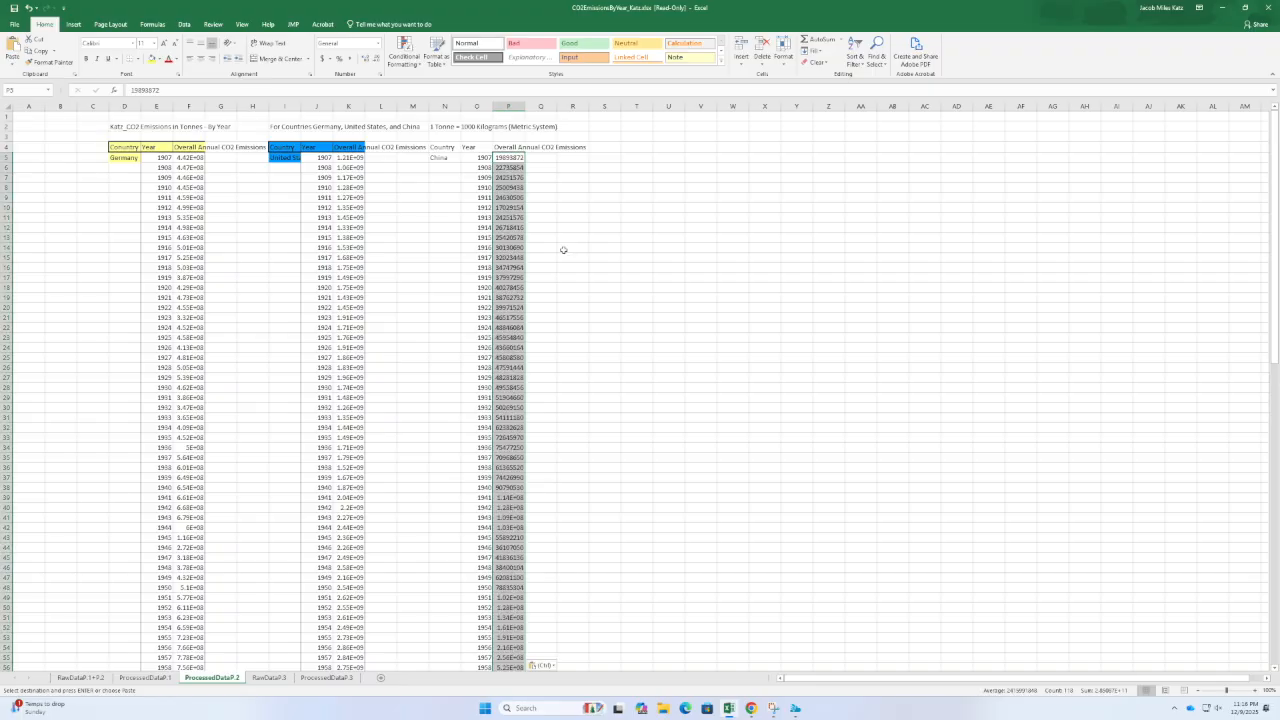
click(572, 286)
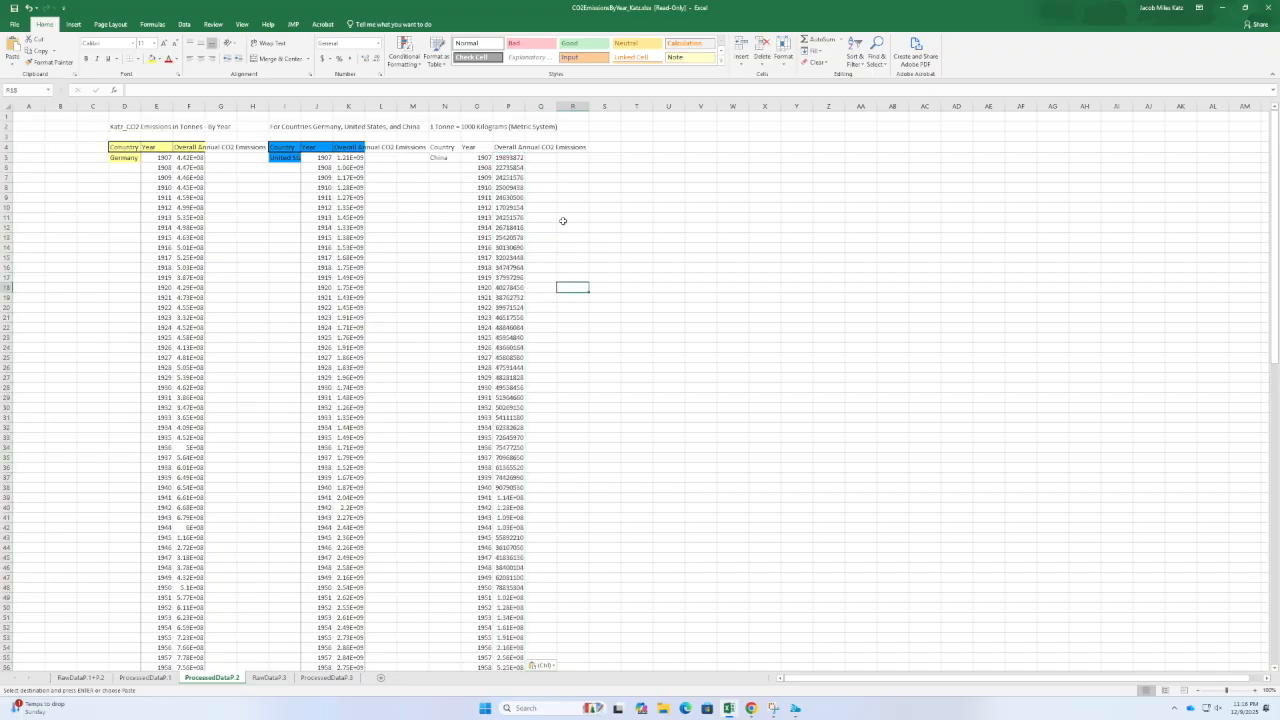
scroll(534, 349, down, 3)
scroll(534, 366, up, 3)
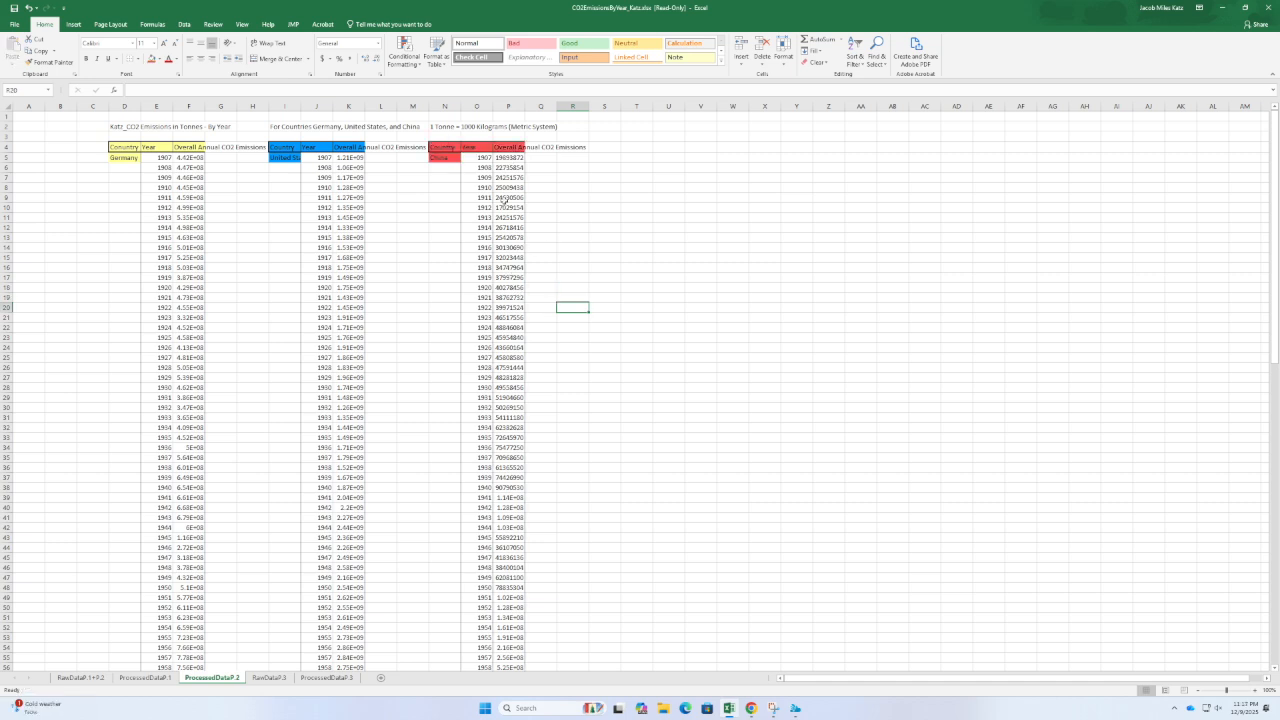
- Insert a Scatter with Smooth Lines chart from China's full year and emissions data, and place it beside the China table
scroll(524, 257, down, 18)
scroll(519, 268, down, 7)
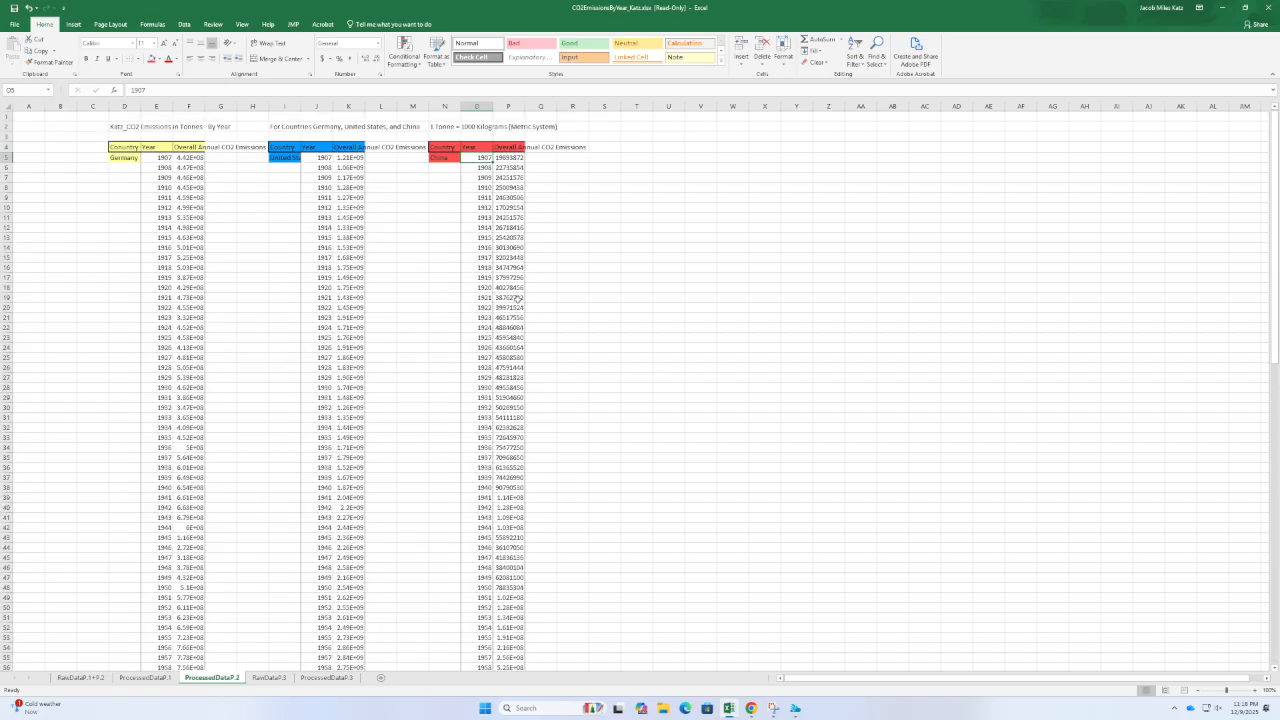
scroll(509, 463, down, 20)
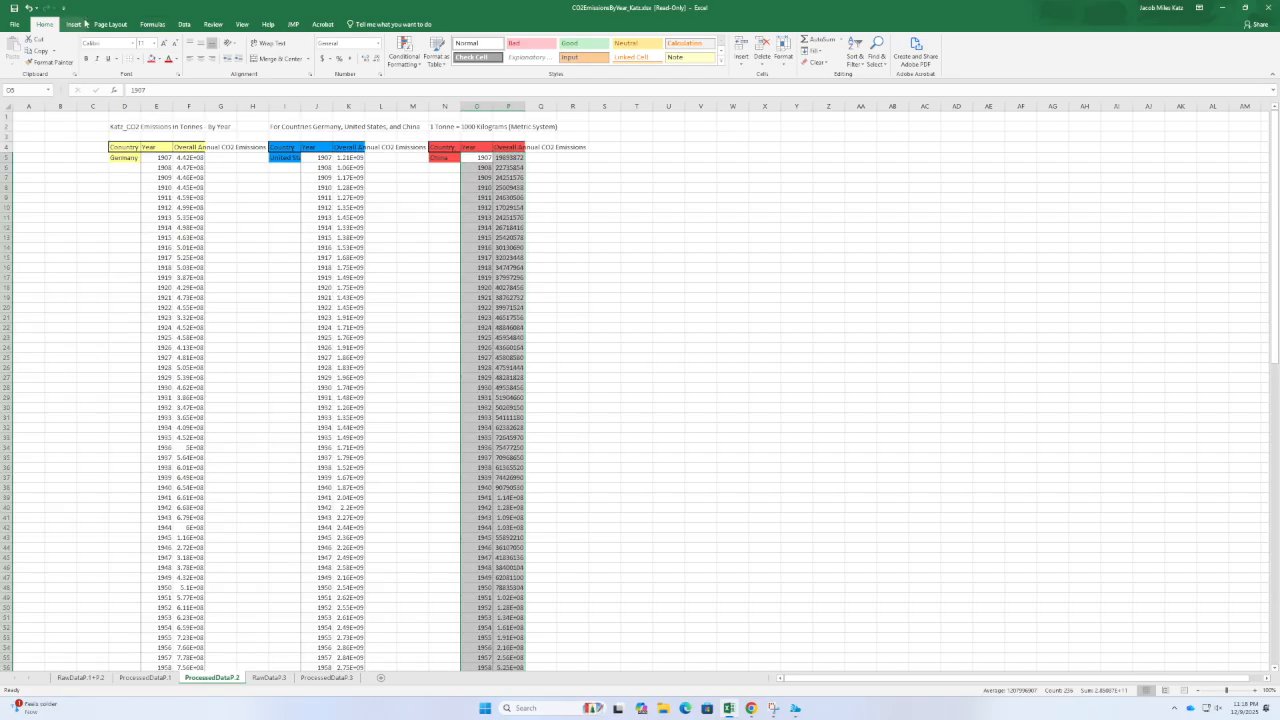
click(74, 23)
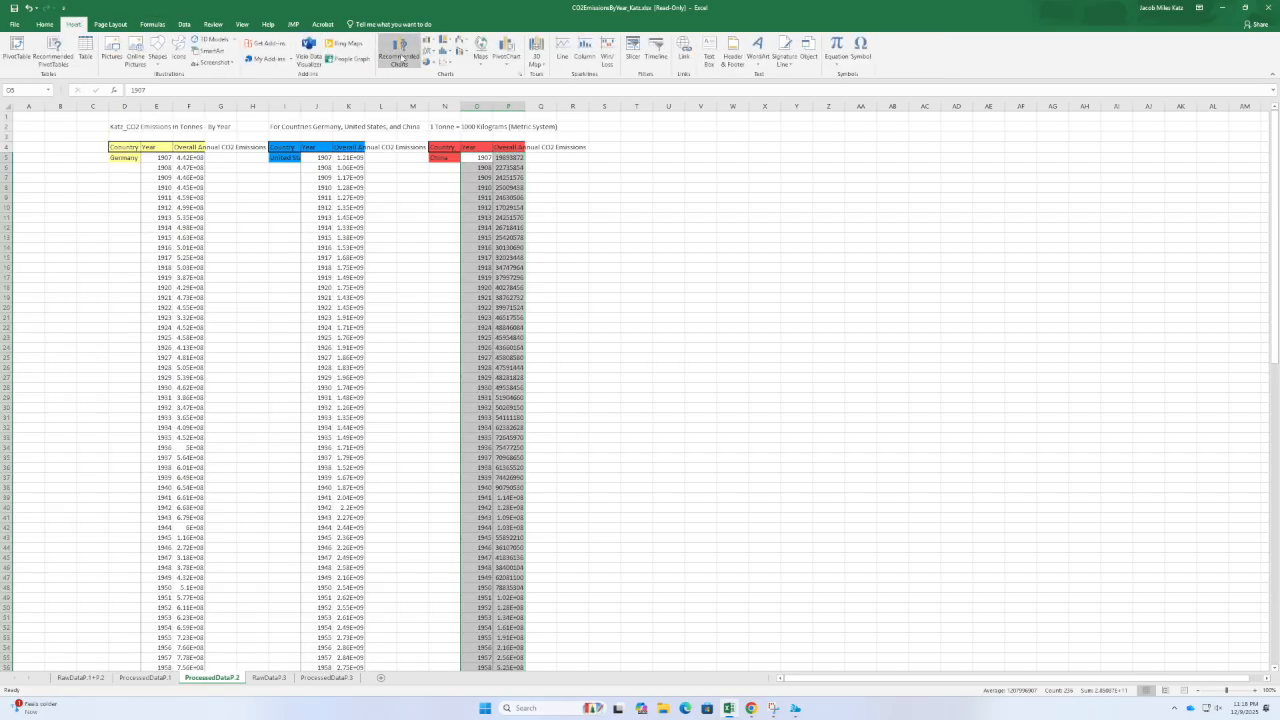
click(449, 62)
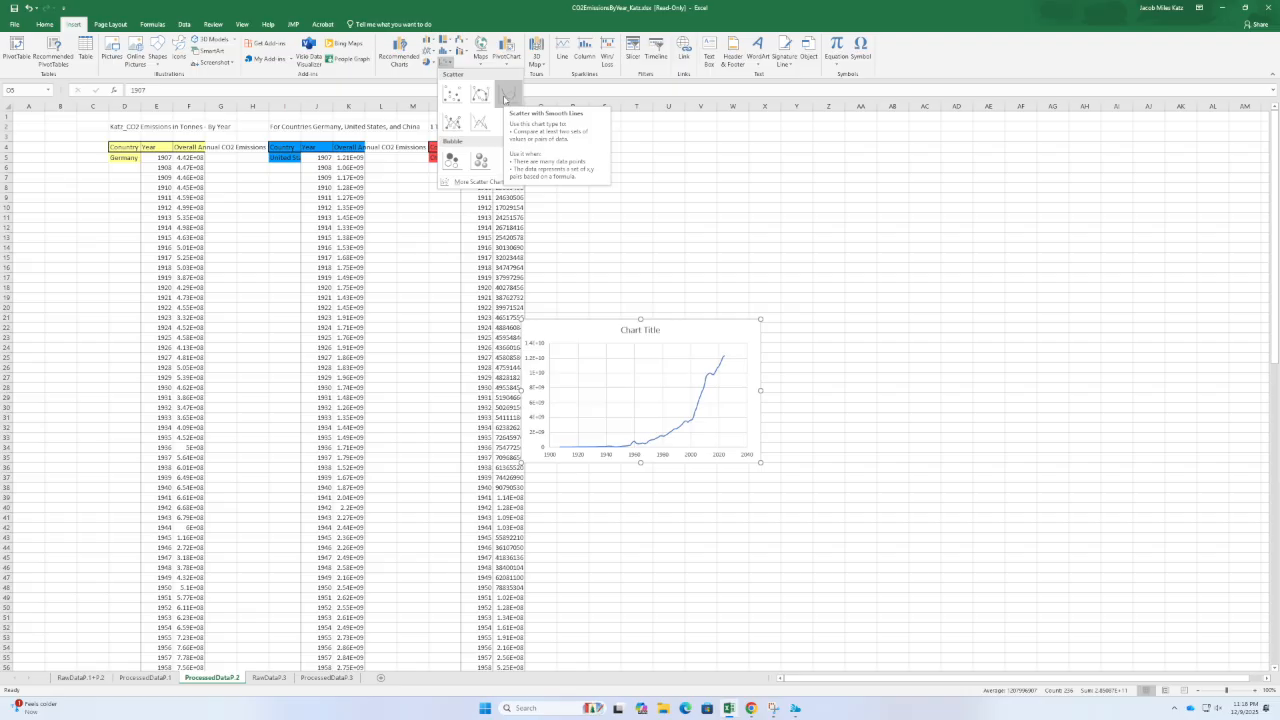
click(505, 97)
drag(680, 334, 783, 162)
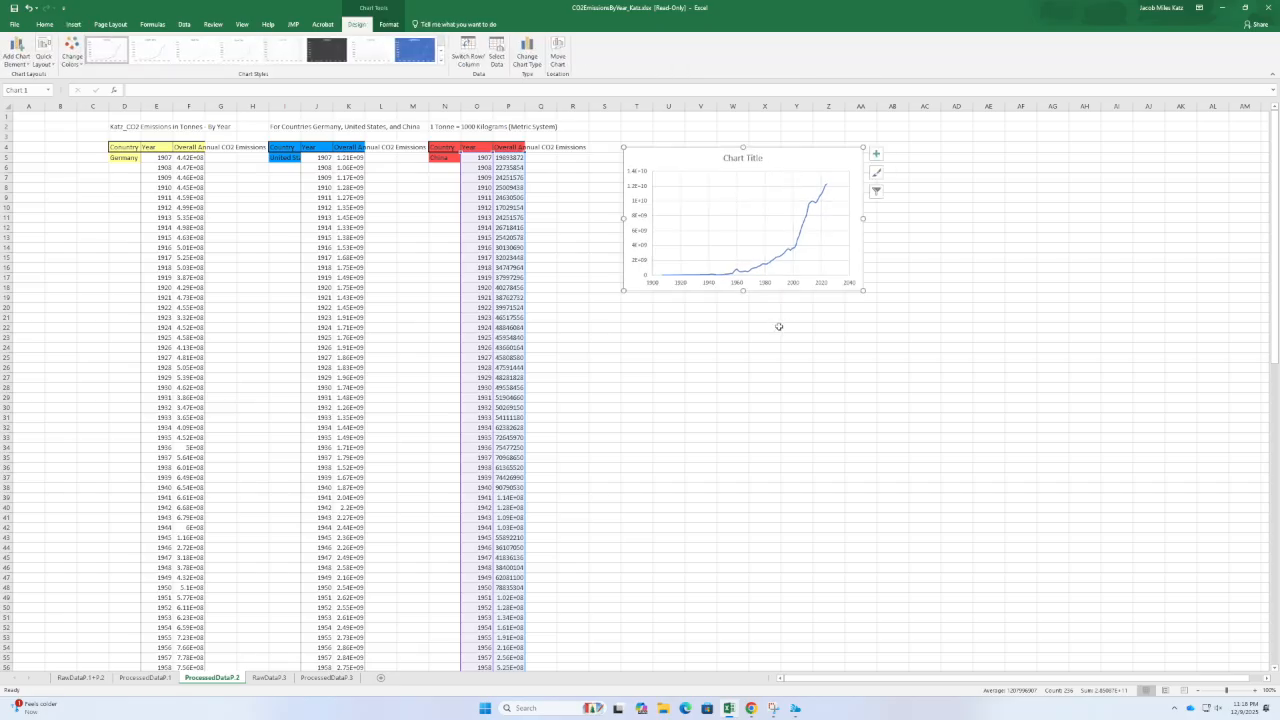
- Set the chart title to "CO2 Emissions In Tonnes - By Year" and format it in bold blue text
double_click(755, 158)
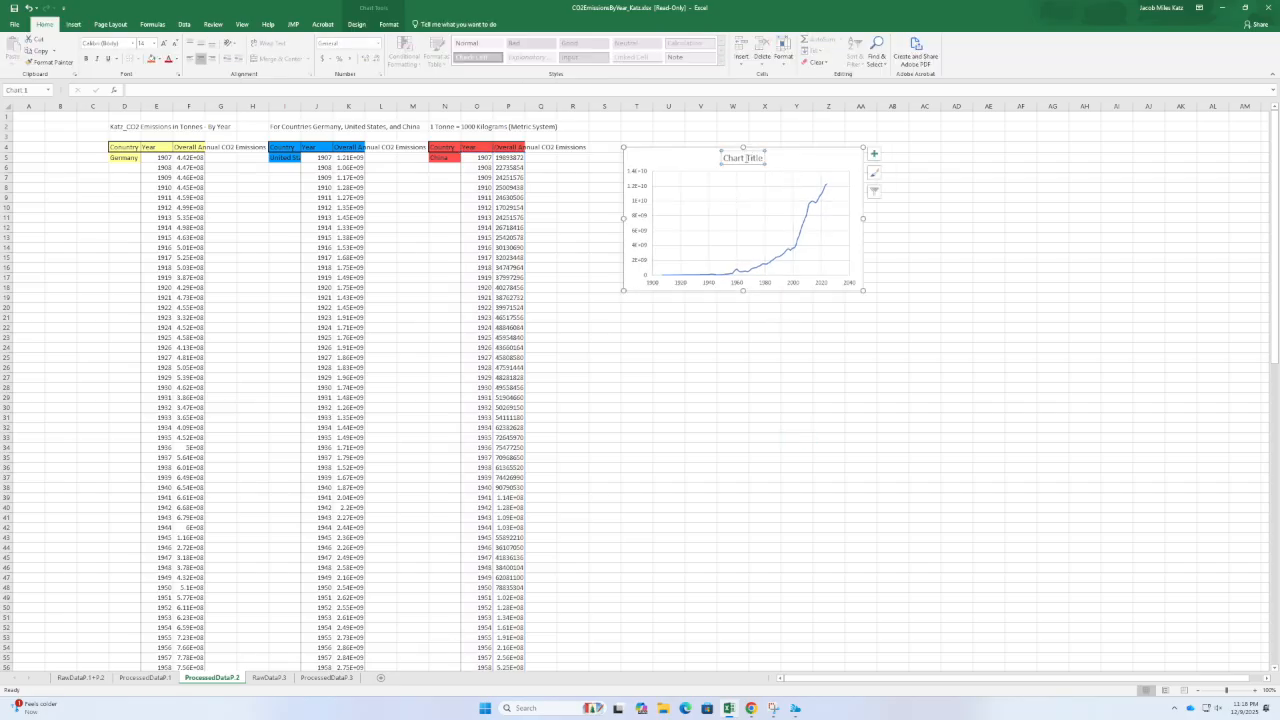
triple_click(760, 158)
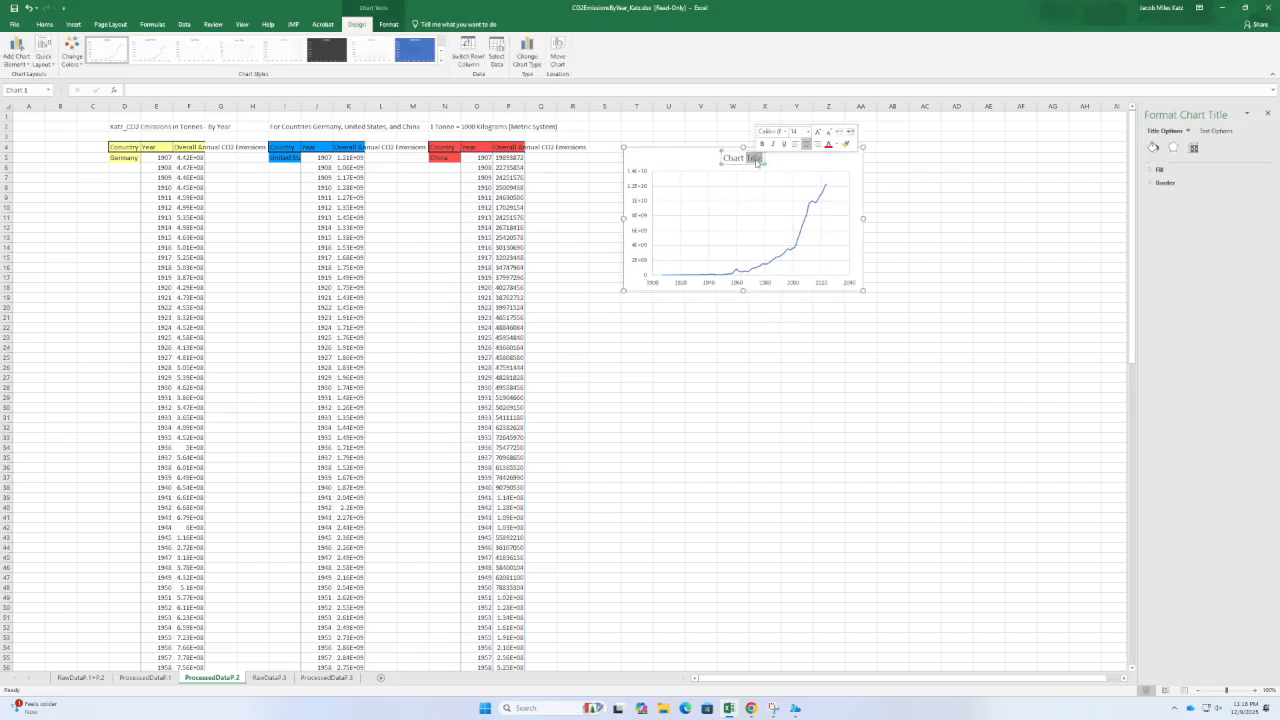
text(CO2 Emissions In Tonnes - By Year)
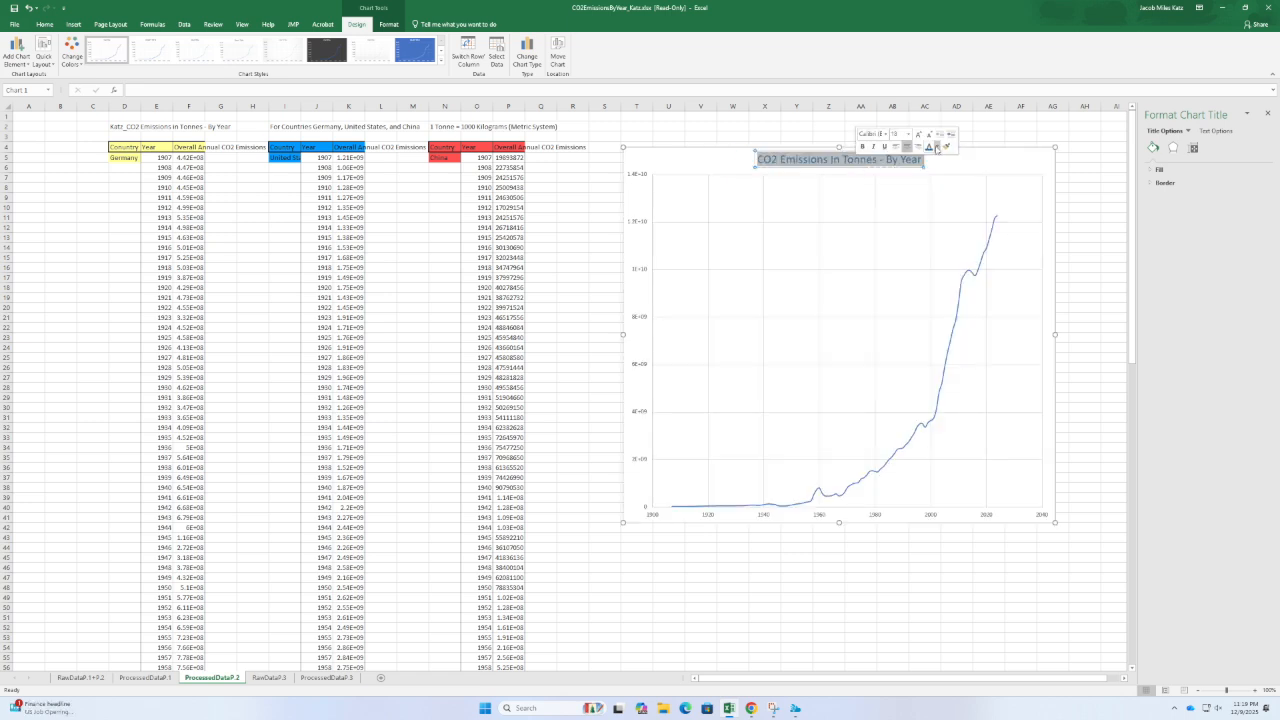
click(888, 161)
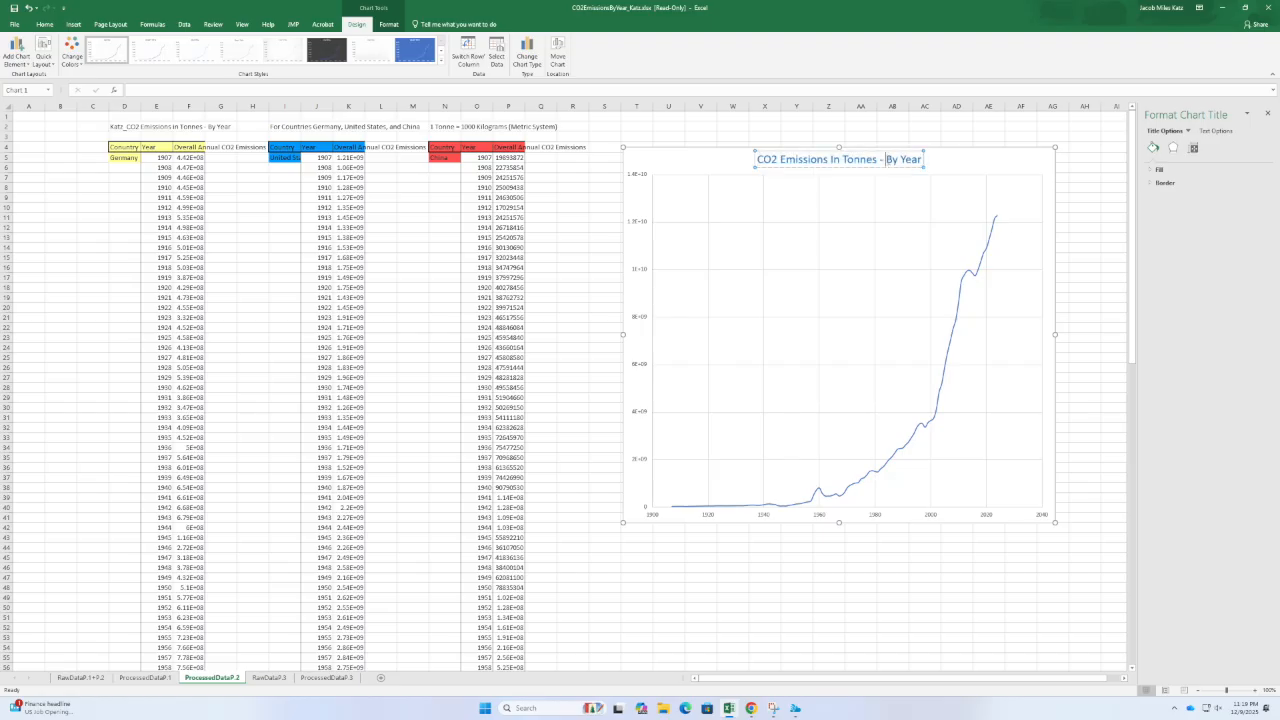
triple_click(888, 161)
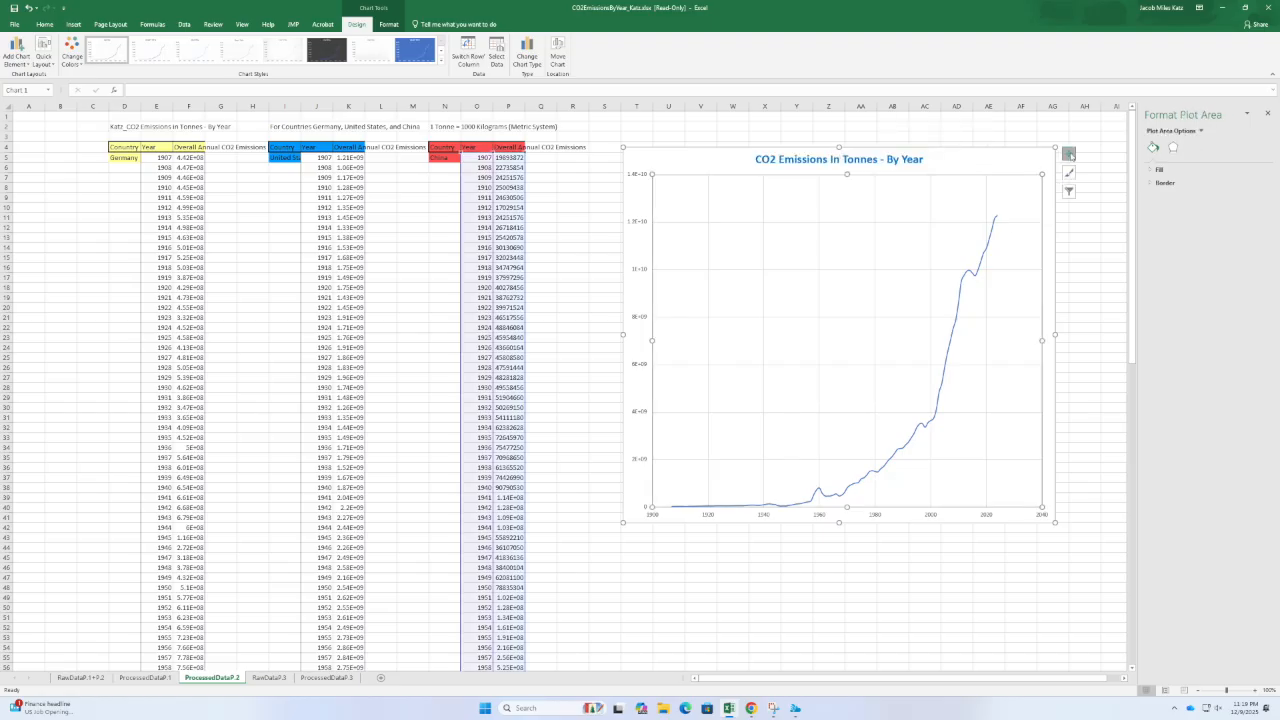
- Add axis titles to the China emissions chart
click(1069, 153)
click(1093, 176)
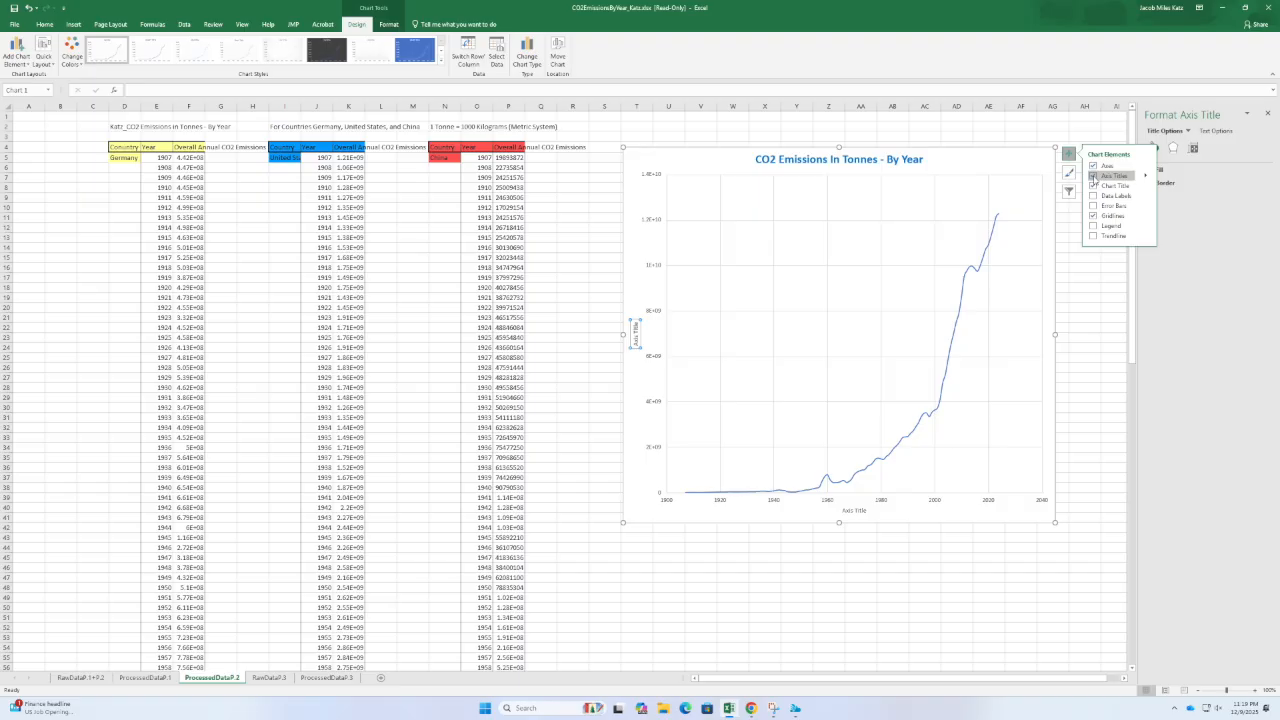
- Add a legend to the emissions chart and set the horizontal axis bounds so the years start at 1907
click(1093, 196)
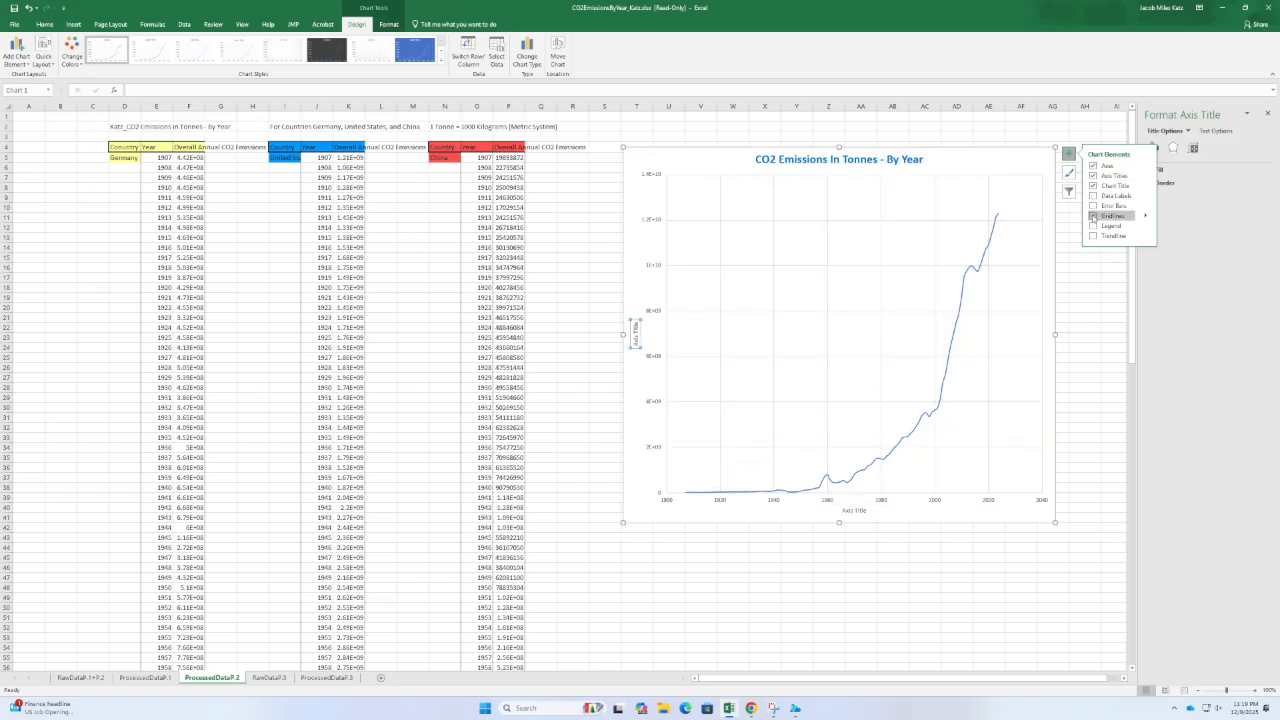
click(1093, 226)
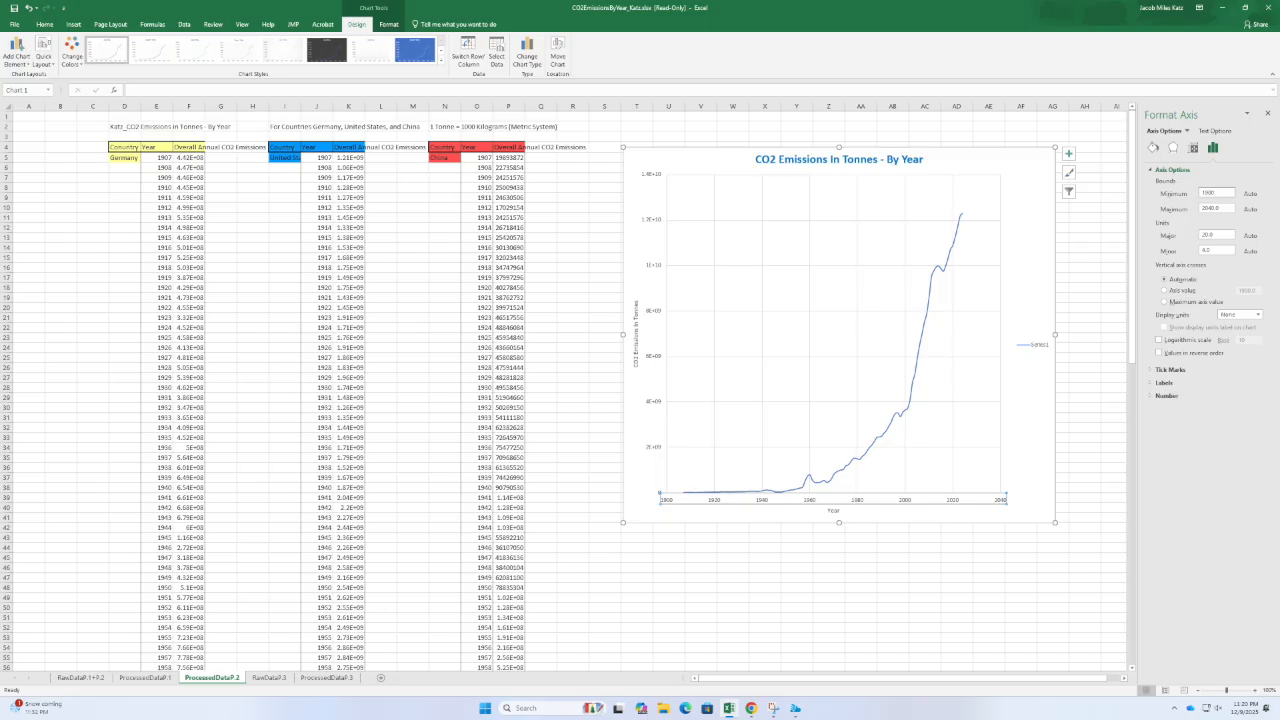
click(1228, 208)
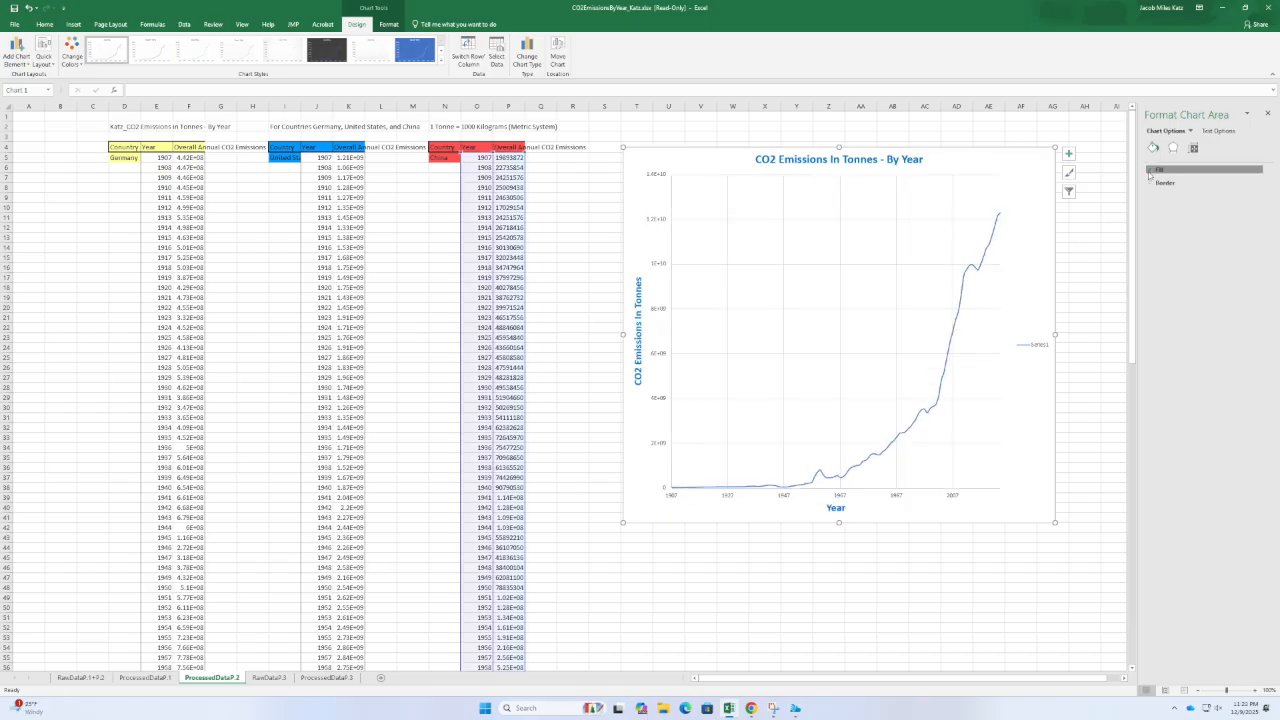
- Fill the chart area with a dark gray preset gradient
click(1159, 170)
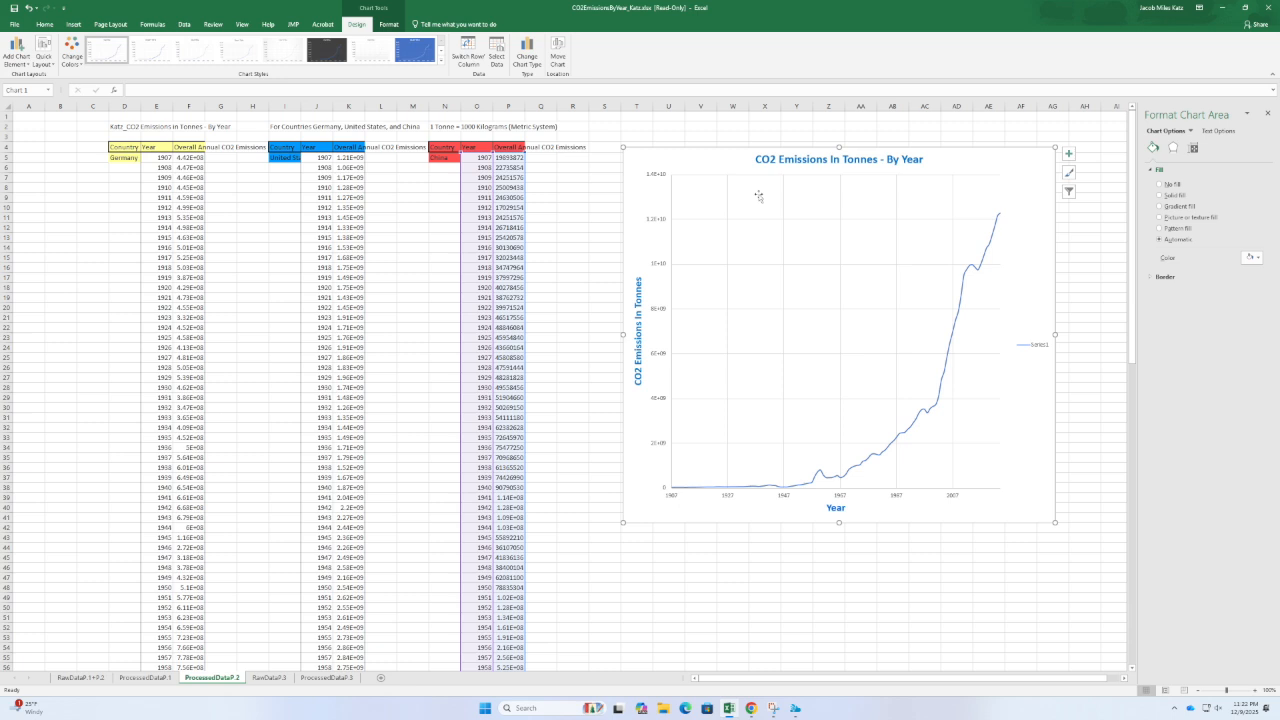
click(1160, 206)
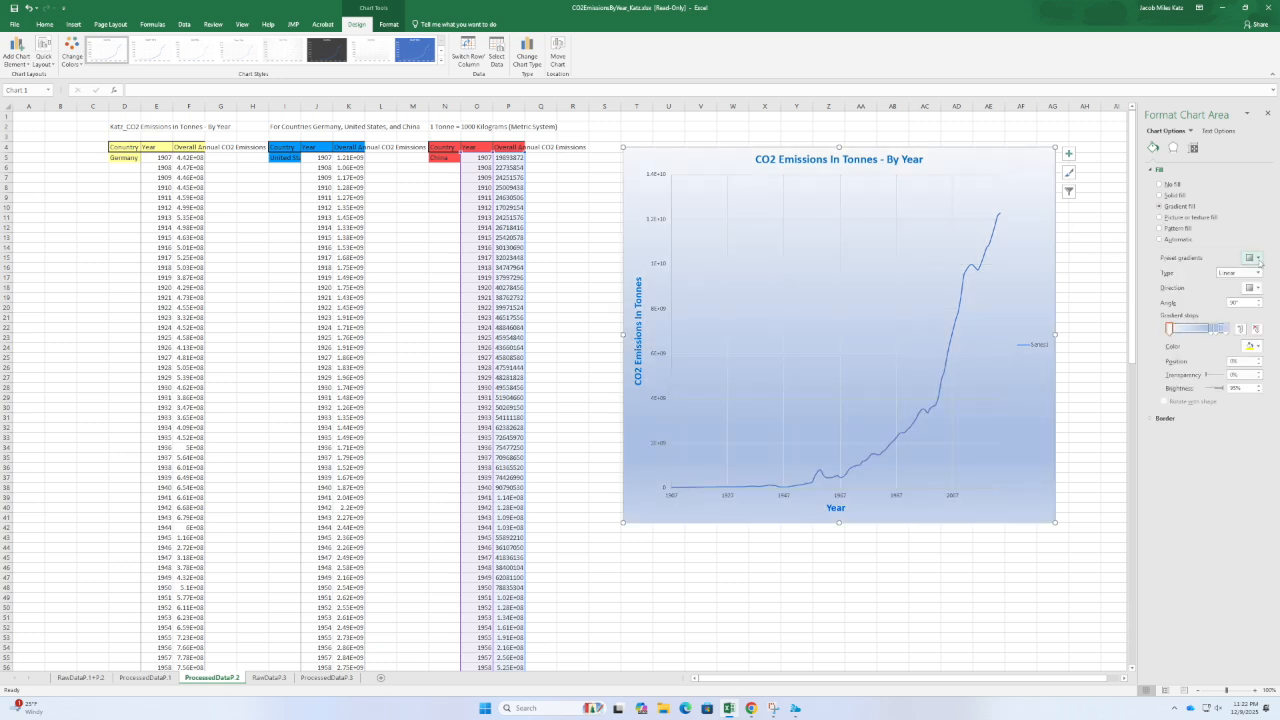
click(1252, 257)
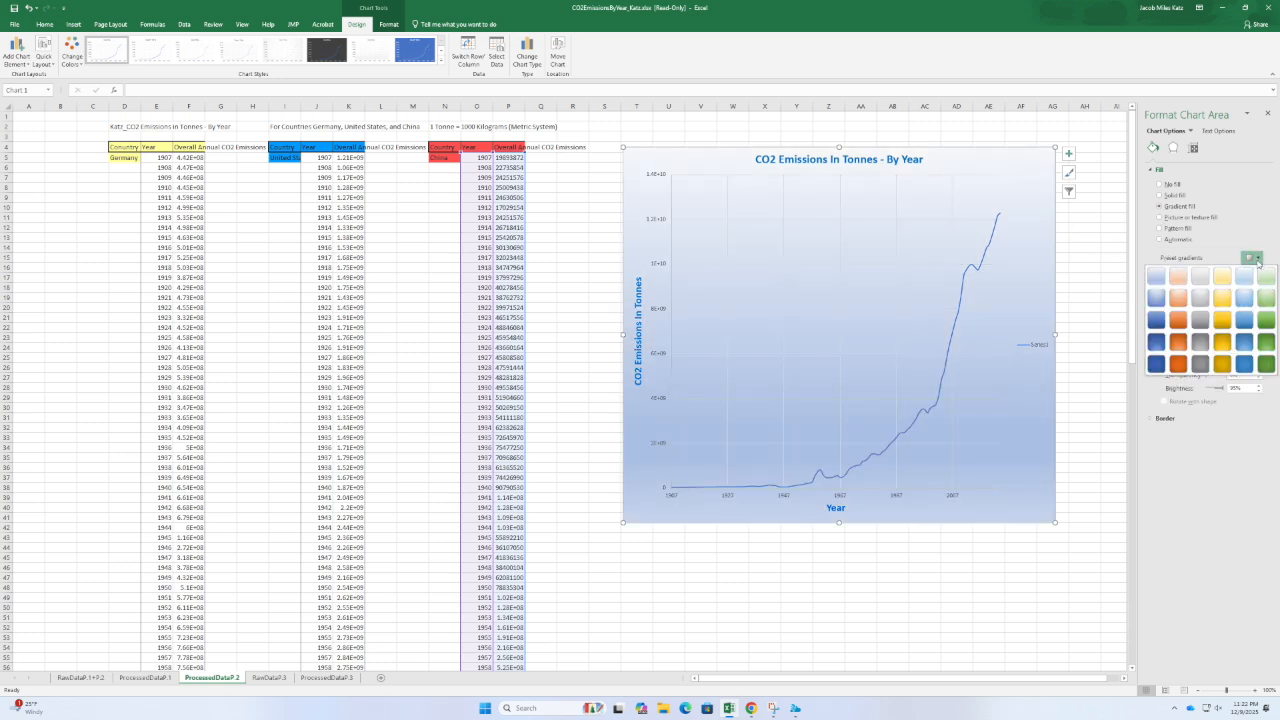
click(1199, 322)
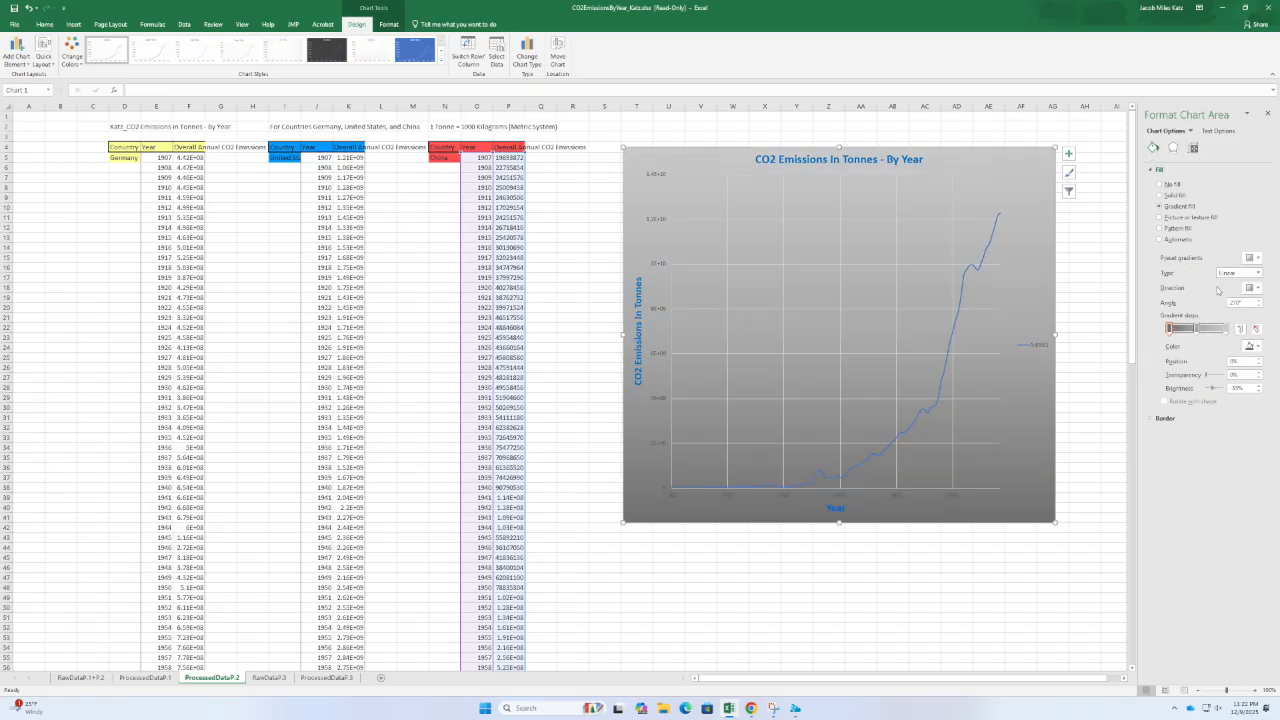
- Apply a light blue preset glow around the chart area
click(1173, 147)
click(1164, 182)
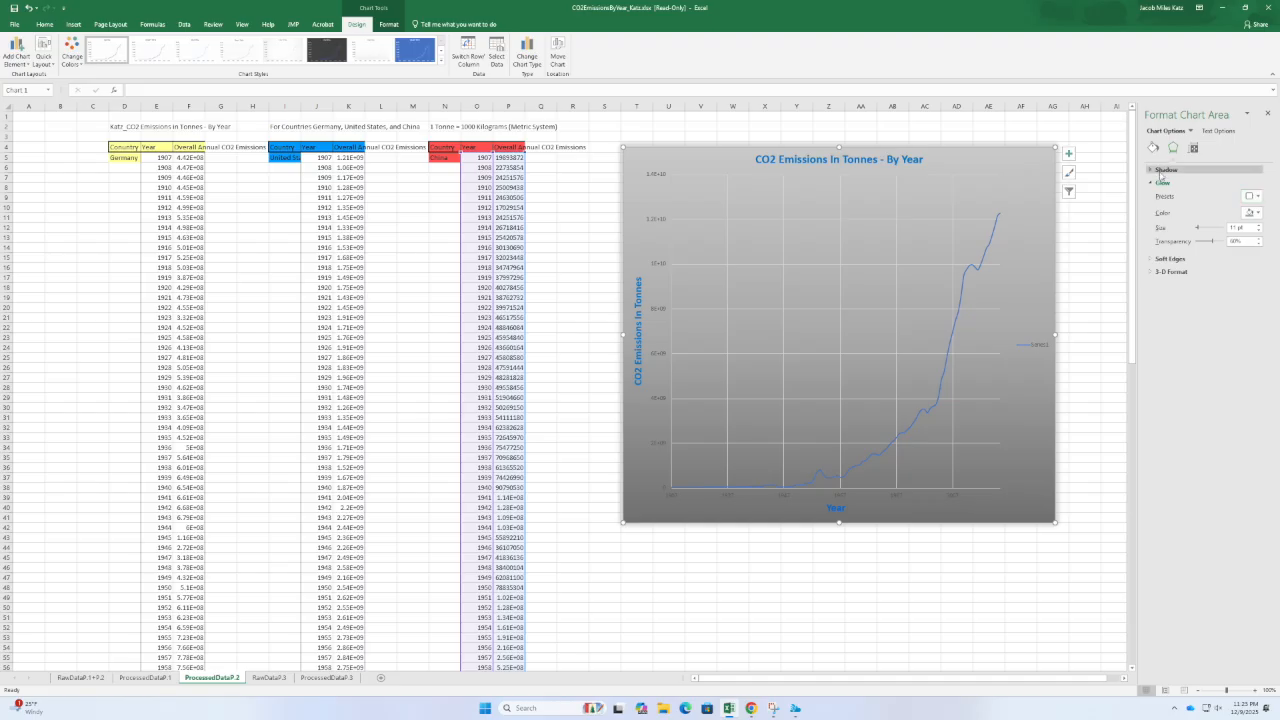
click(1234, 354)
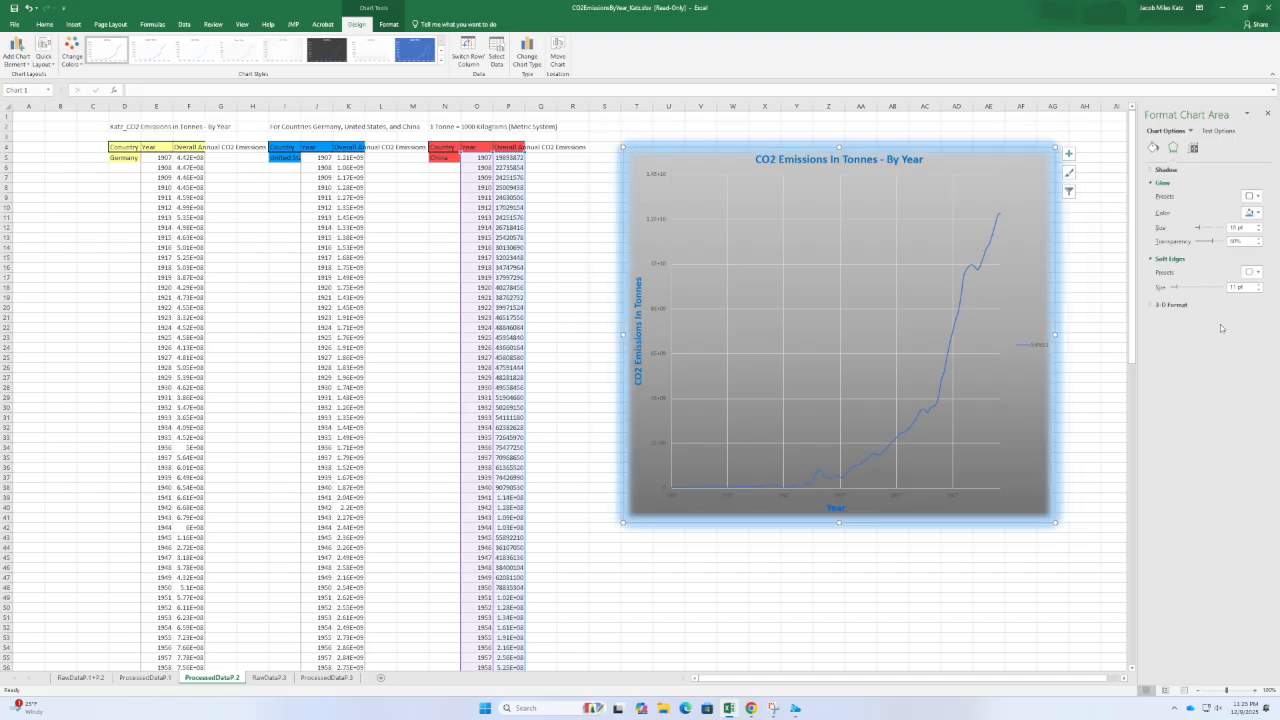
- Give the China emissions line a preset glow, reduced to 9 pt and coloured light red
click(900, 433)
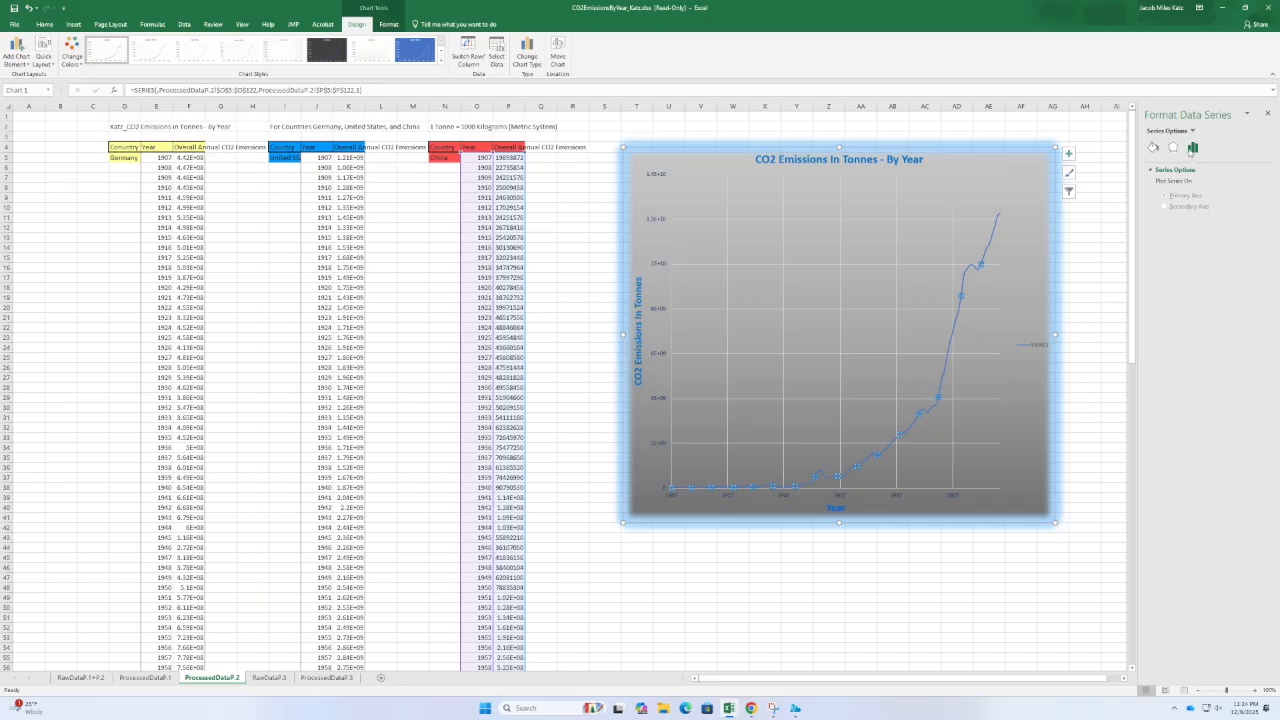
click(1173, 147)
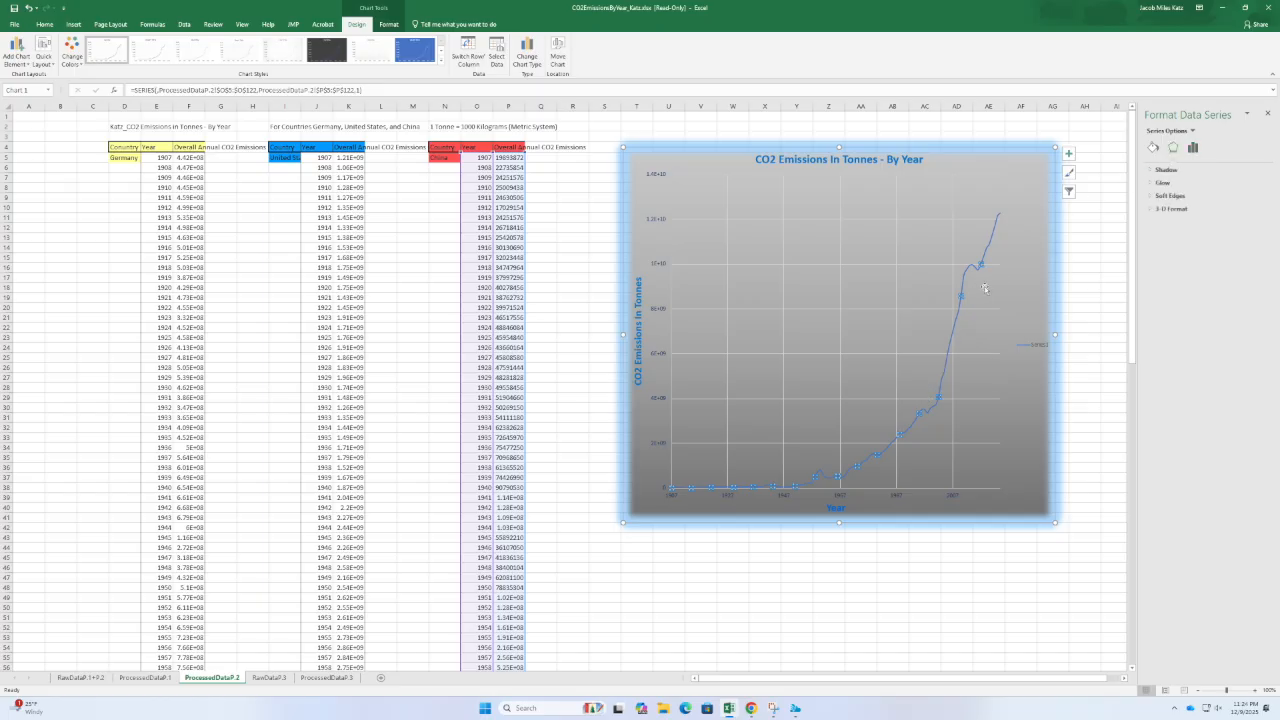
click(1162, 170)
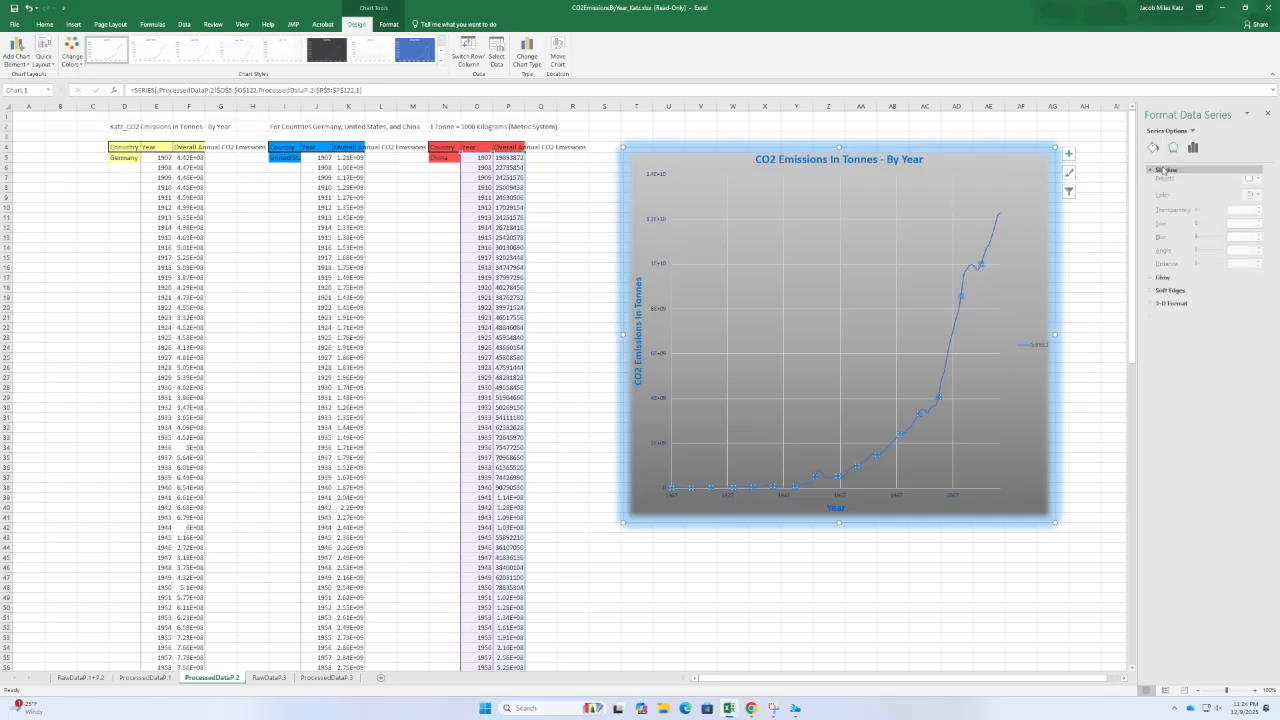
click(1173, 287)
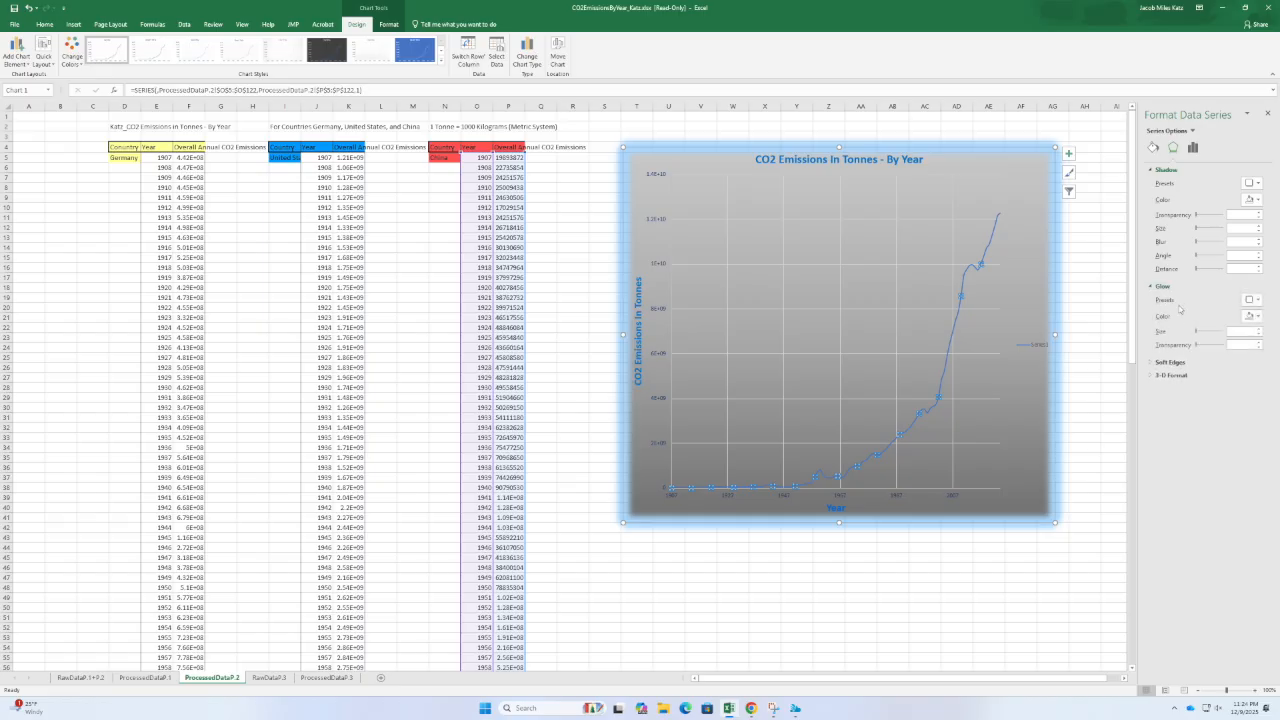
click(1251, 299)
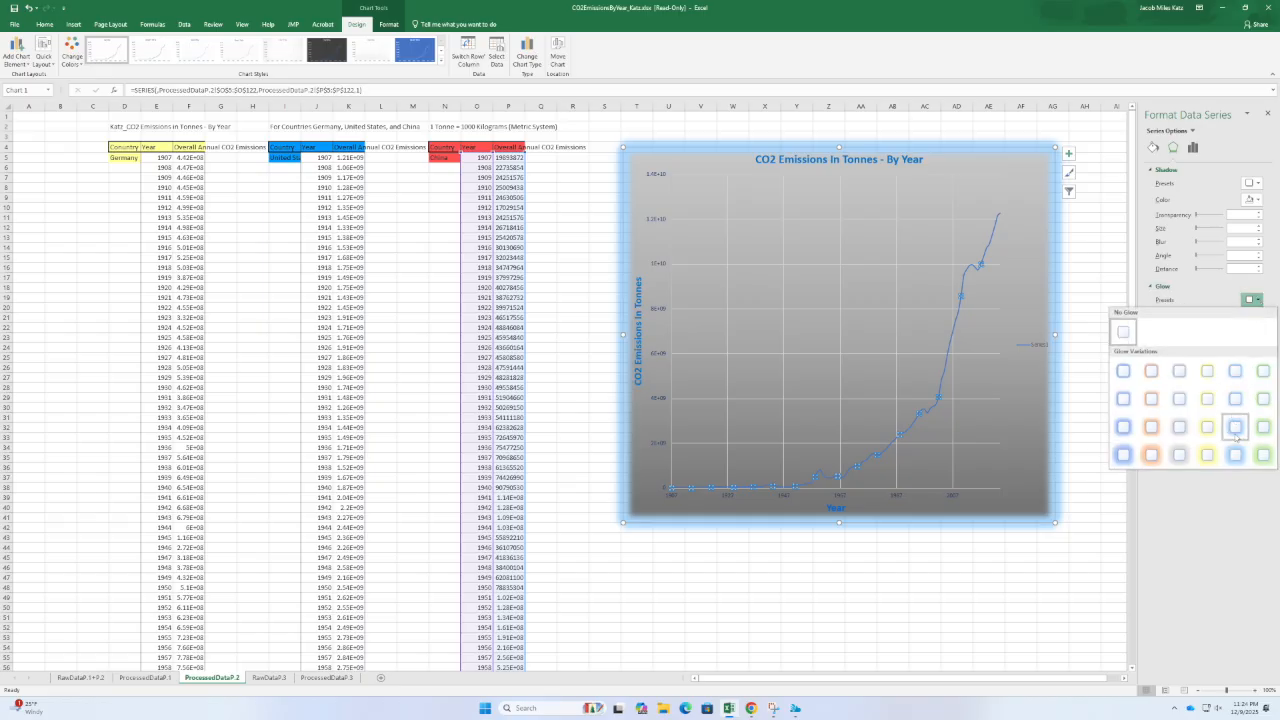
click(1124, 455)
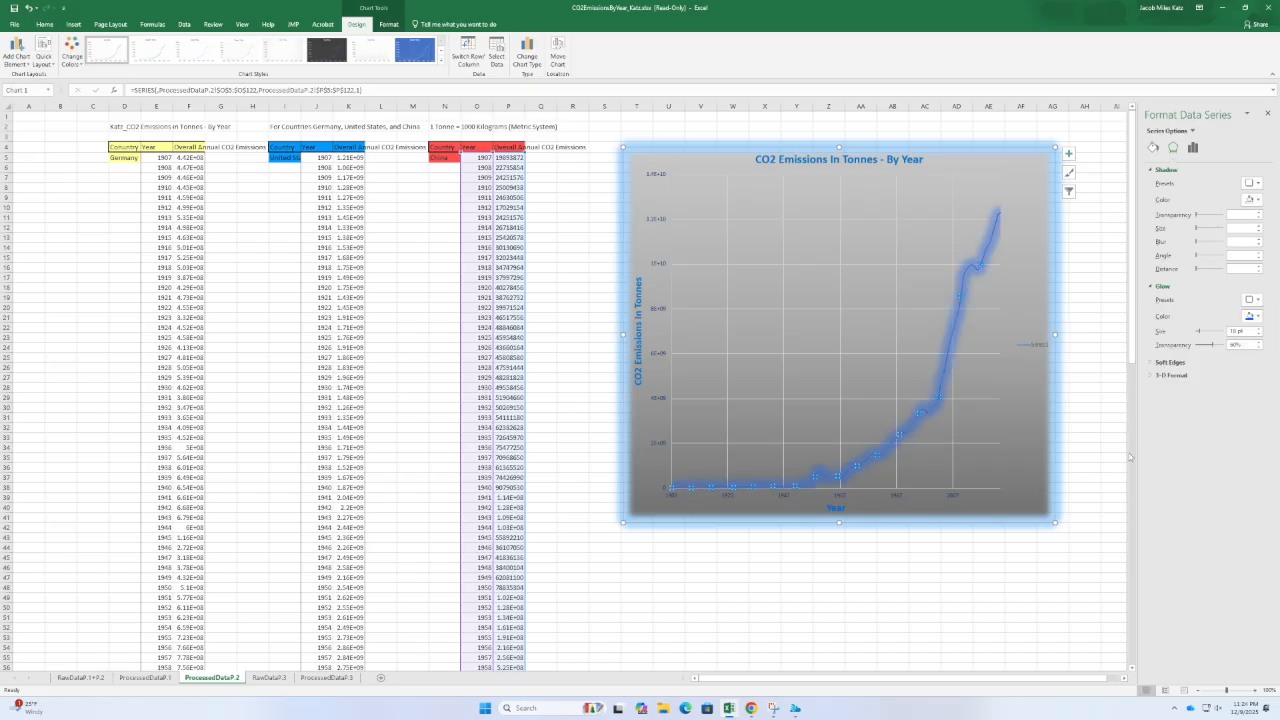
drag(1199, 331, 1200, 337)
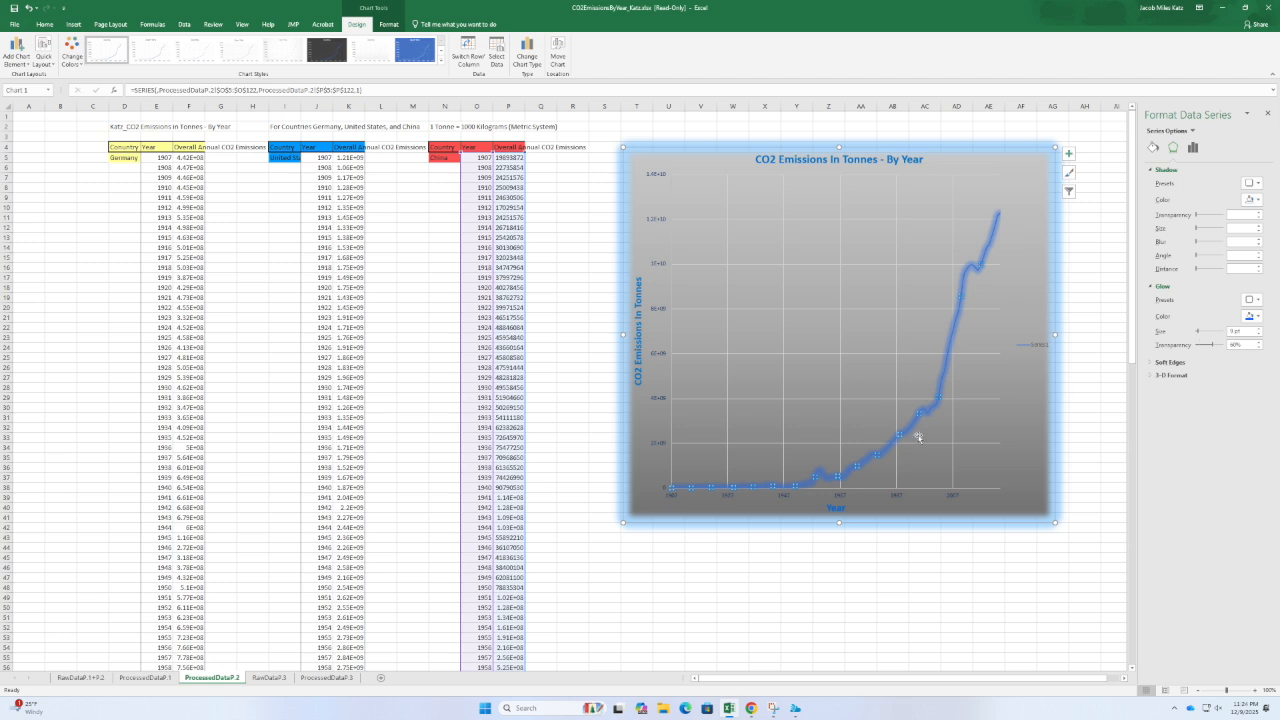
click(1254, 317)
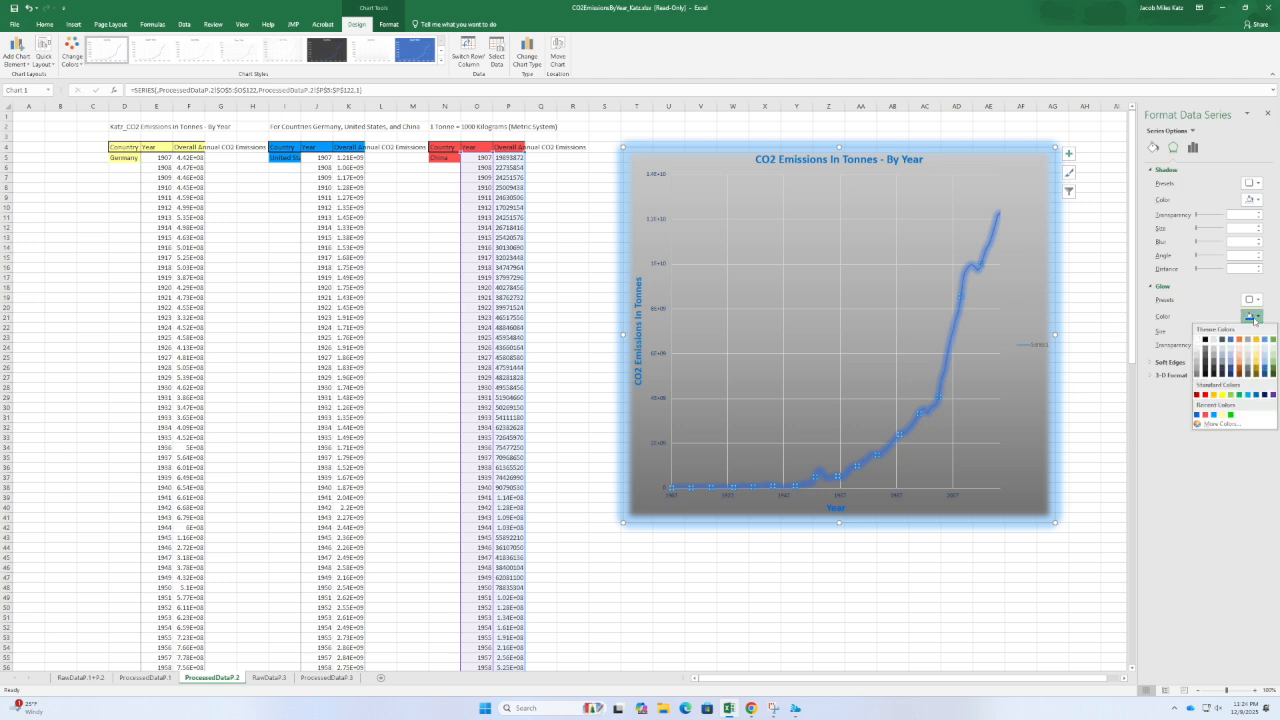
click(1205, 414)
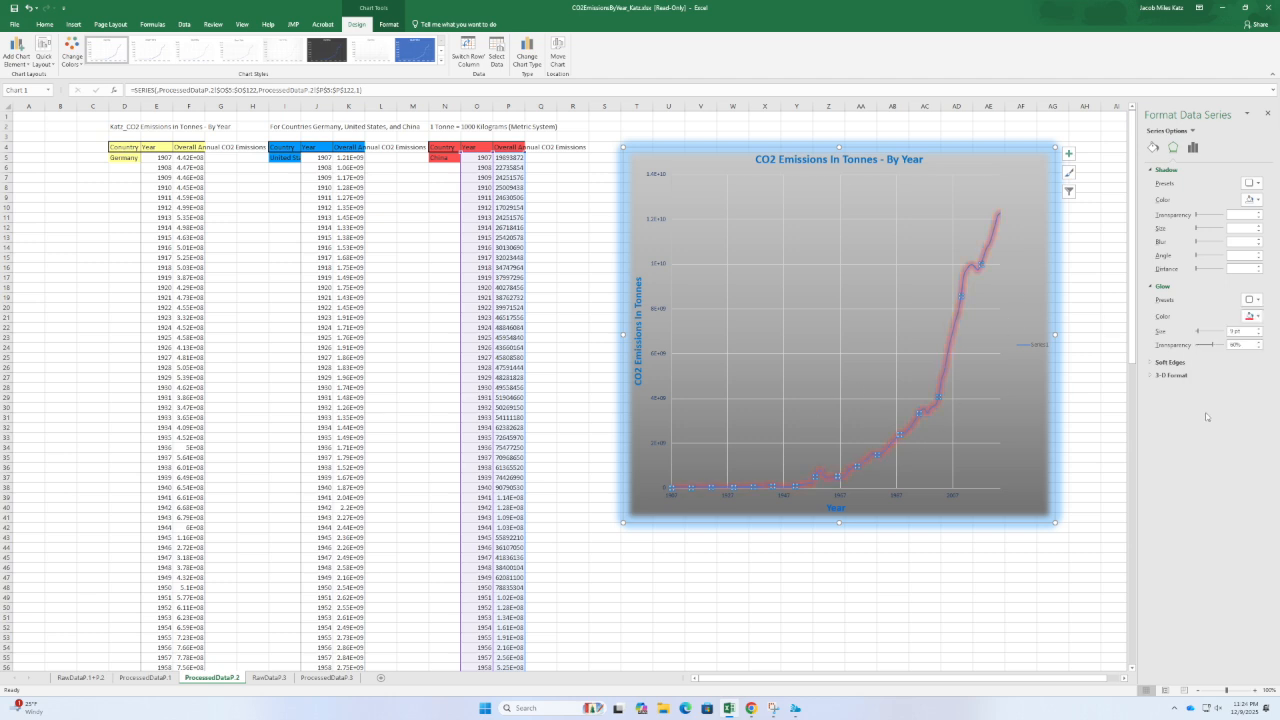
- Change the China emissions line itself to the same light red as its glow
click(1153, 147)
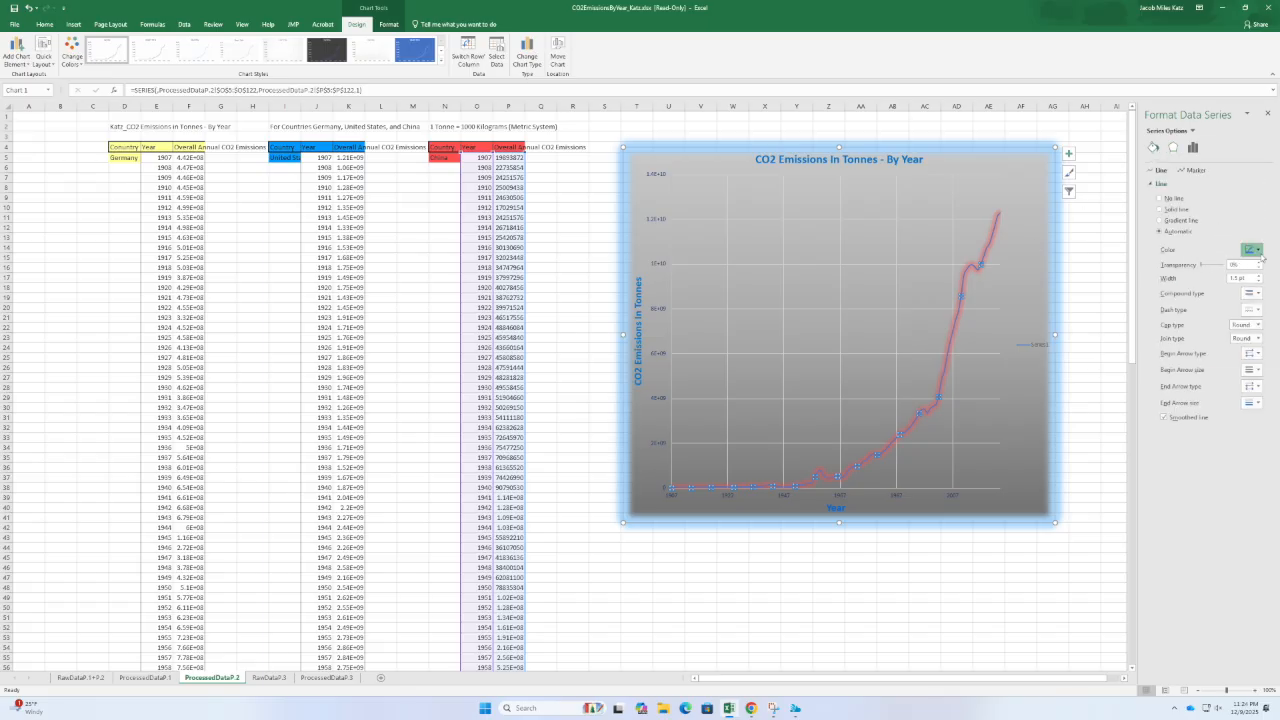
click(1256, 250)
click(1201, 354)
click(1118, 364)
- In the chart's data source, name the existing series China and start a new series named United States
right_click(1030, 290)
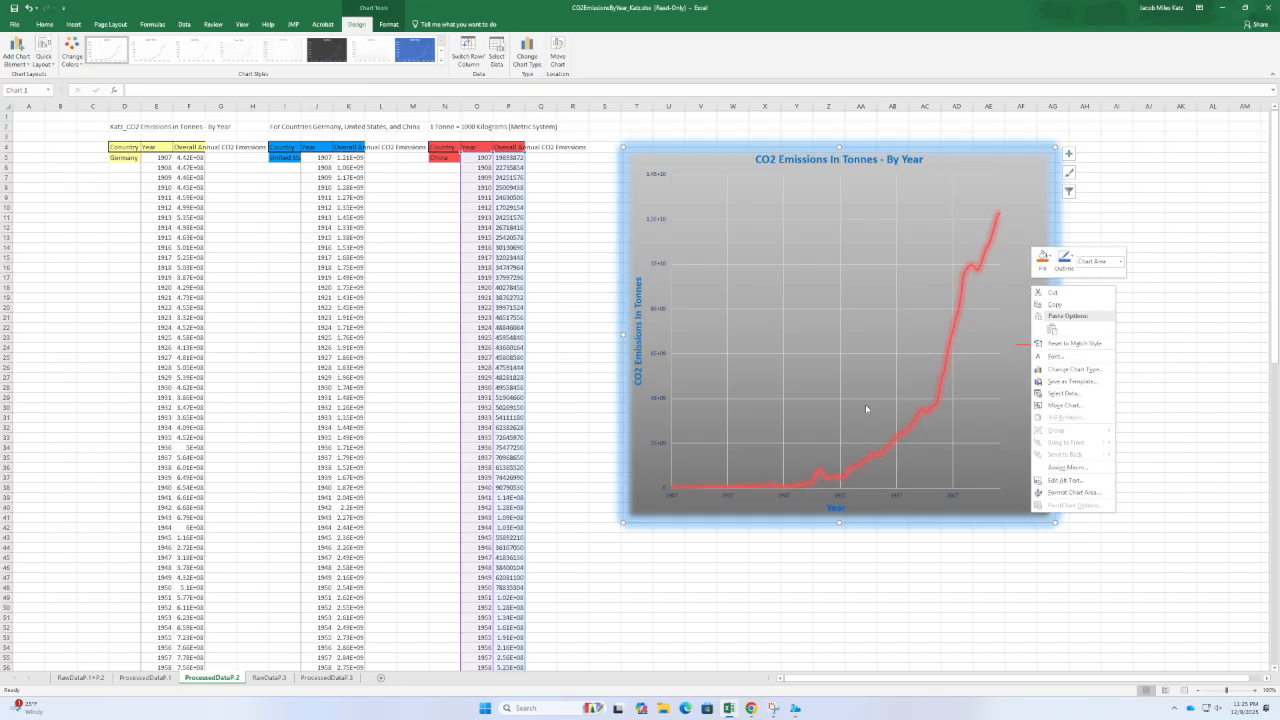
click(1062, 394)
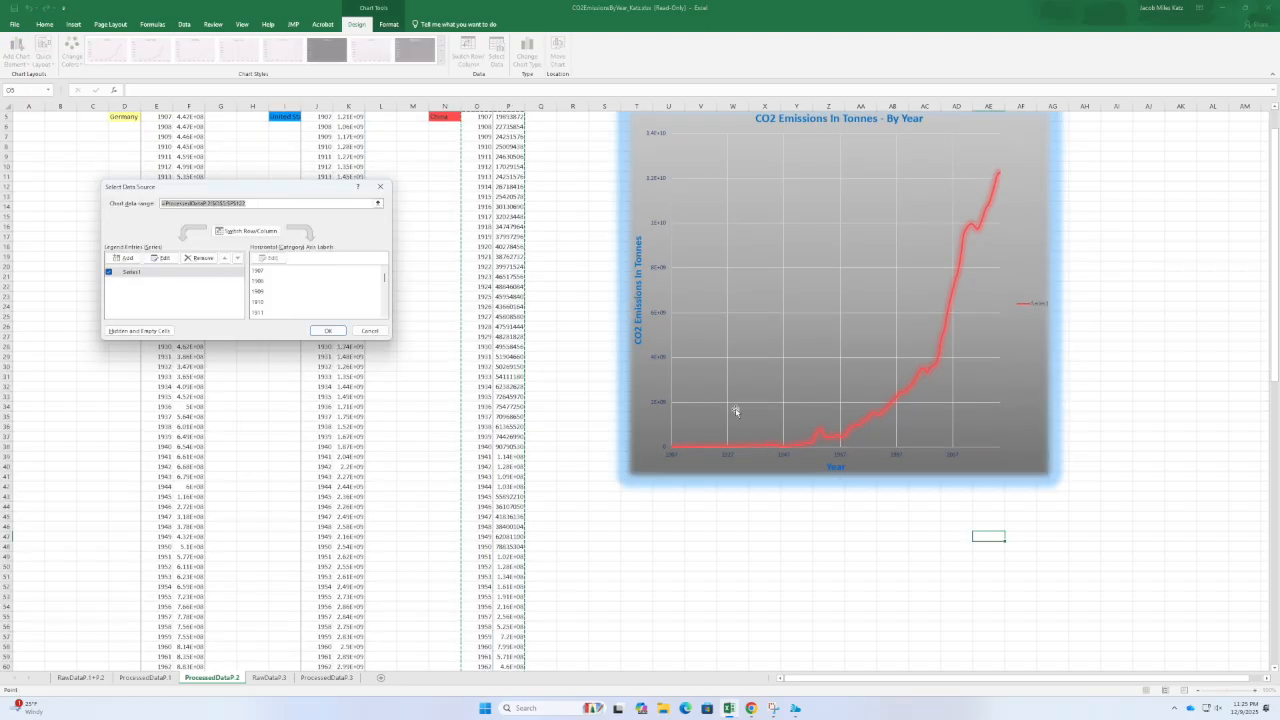
click(126, 258)
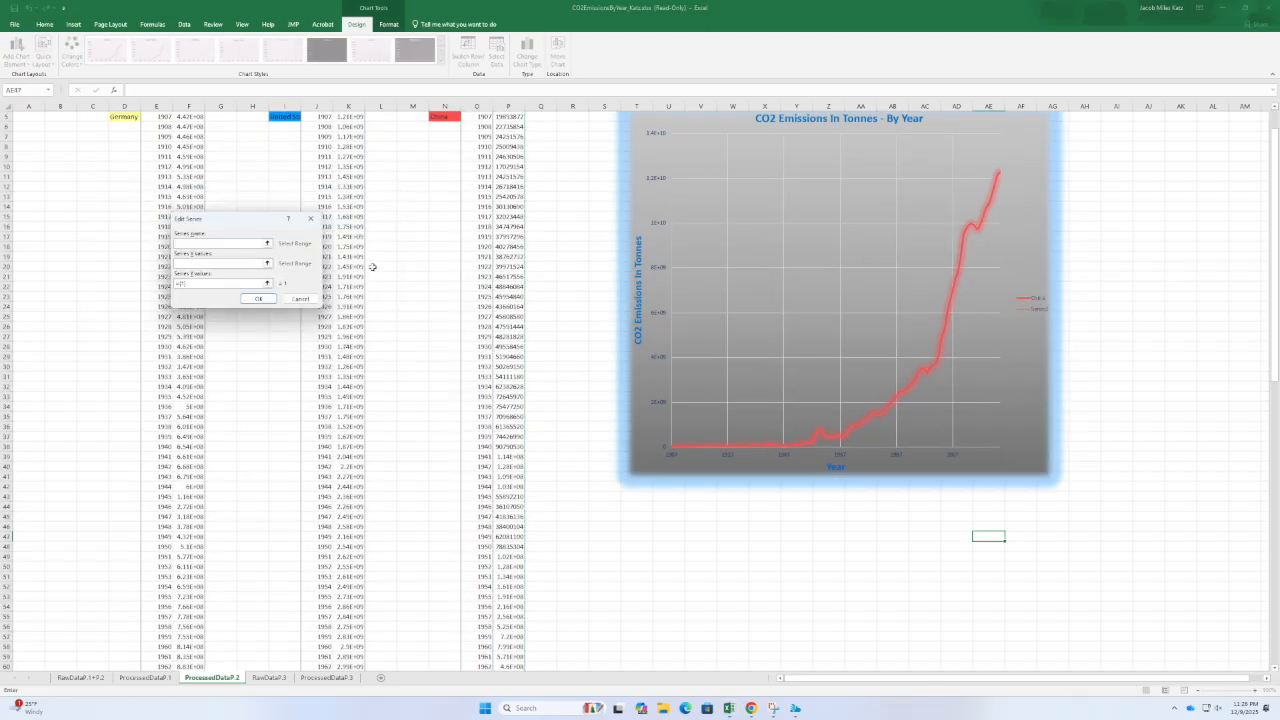
scroll(378, 270, up, 2)
drag(221, 217, 126, 207)
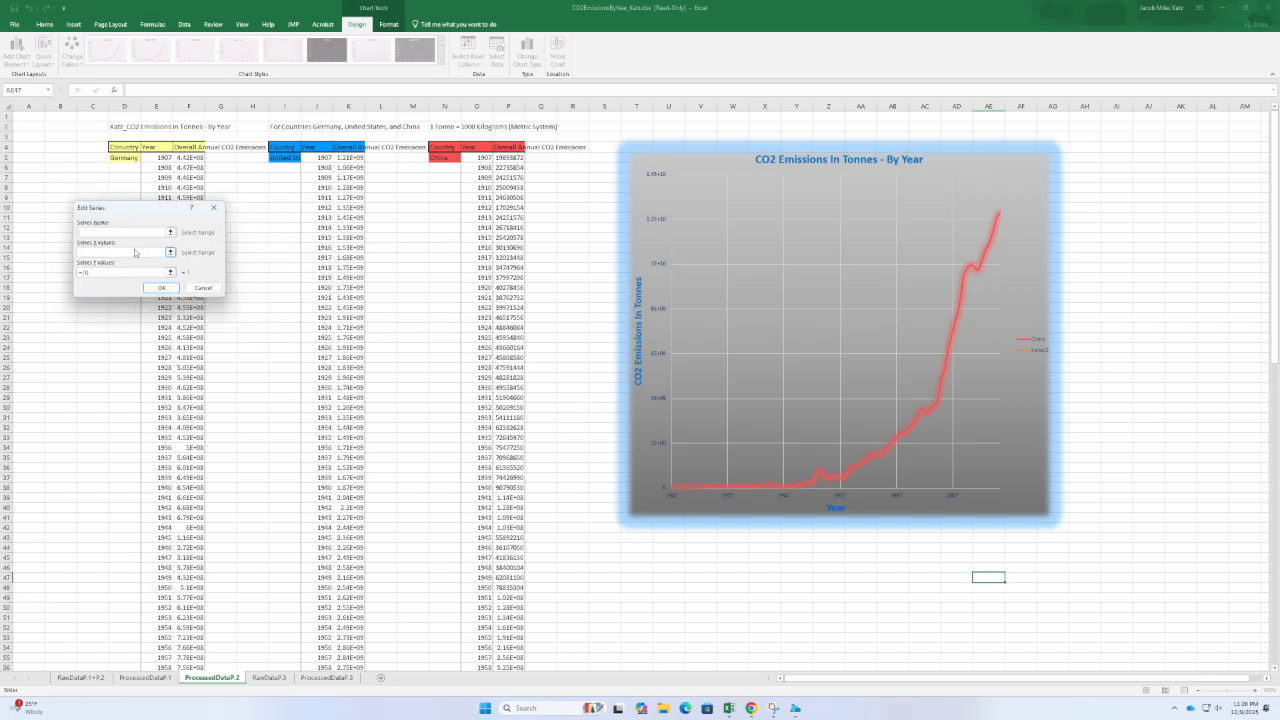
text(United States)
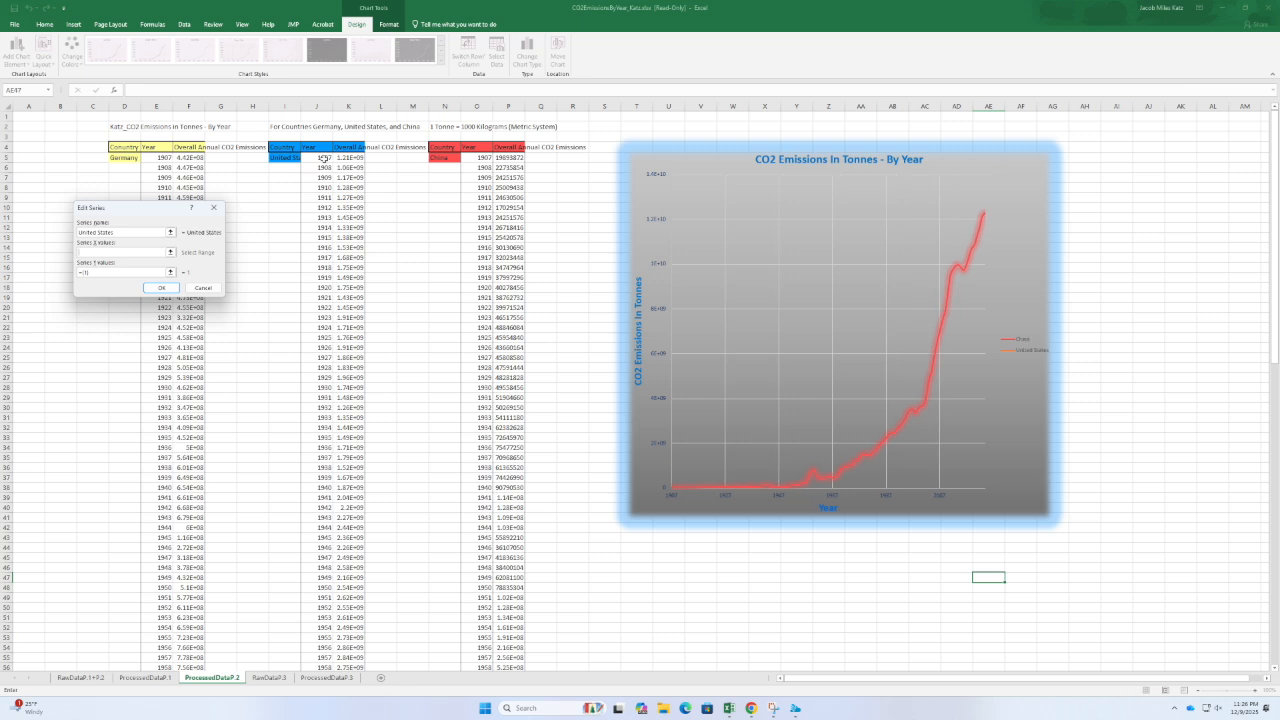
- Use J5:J122 as the United States series' X values and K5:K122 as its Y values, and apply the data source changes
click(318, 158)
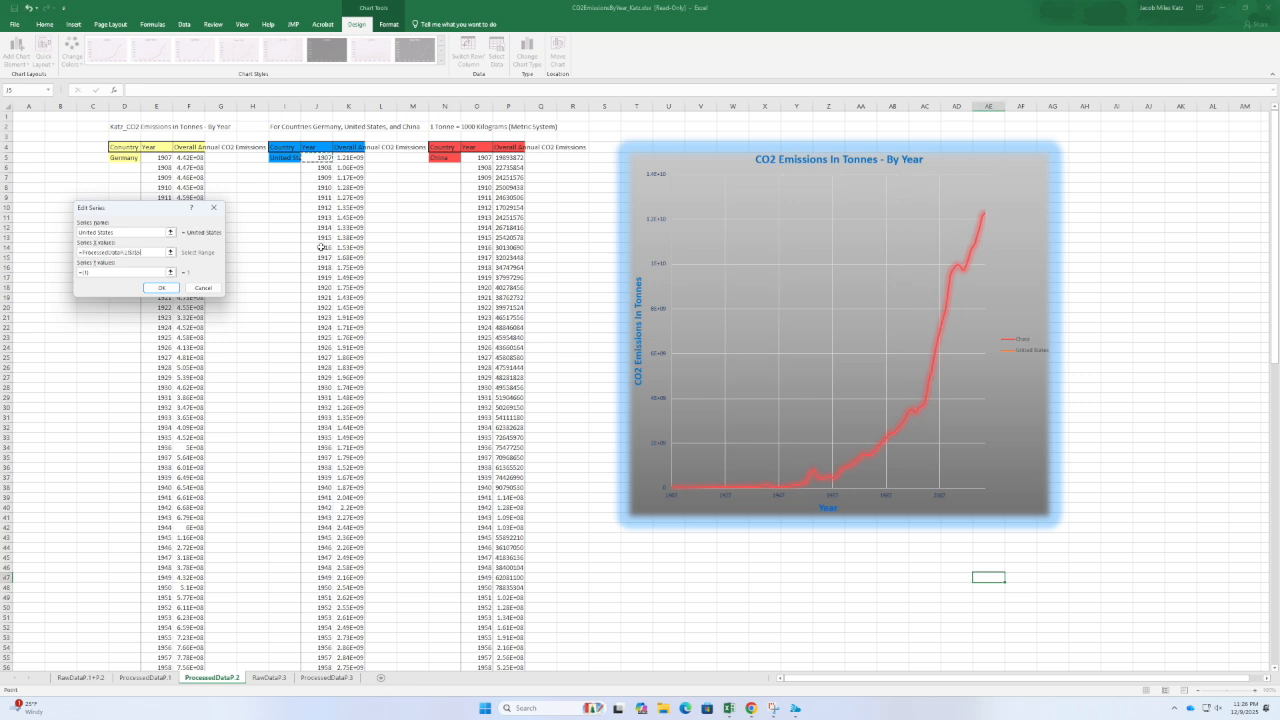
key(ctrl+shift+Down)
key(Tab)
text(=)
scroll(320, 220, up, 17)
scroll(347, 165, up, 5)
click(349, 157)
scroll(365, 500, down, 18)
scroll(362, 541, down, 8)
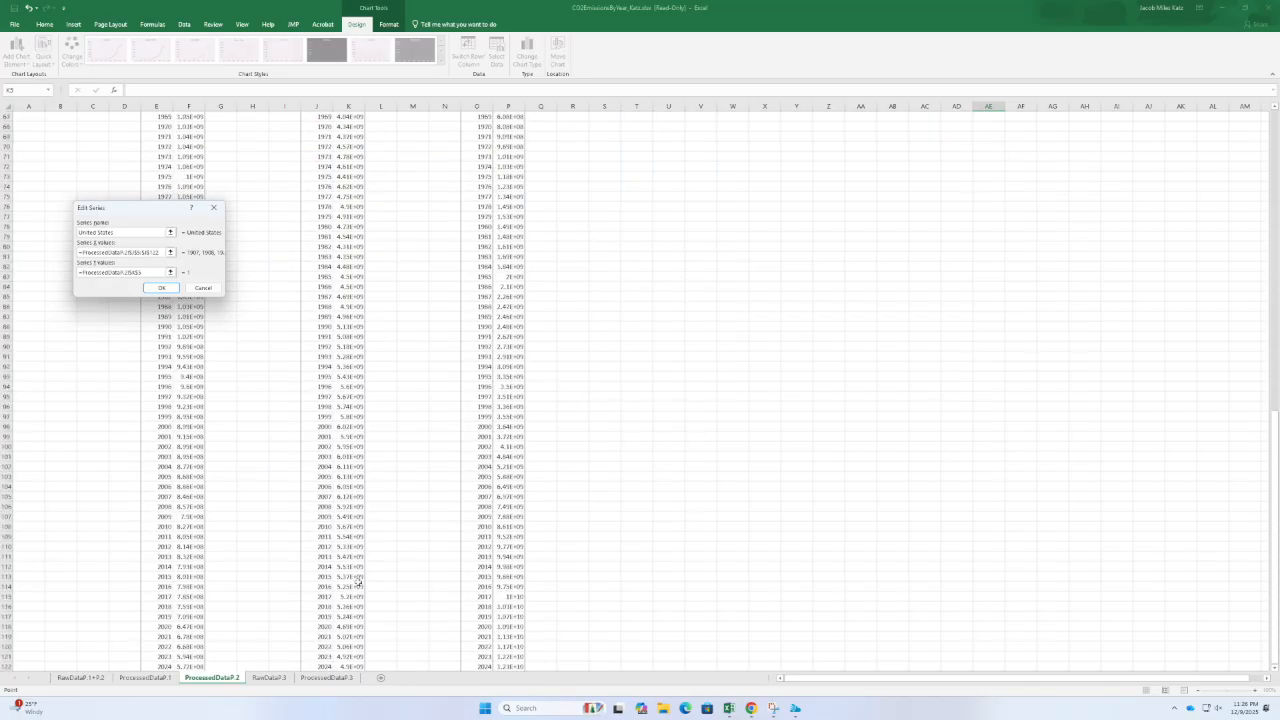
shift+click(350, 547)
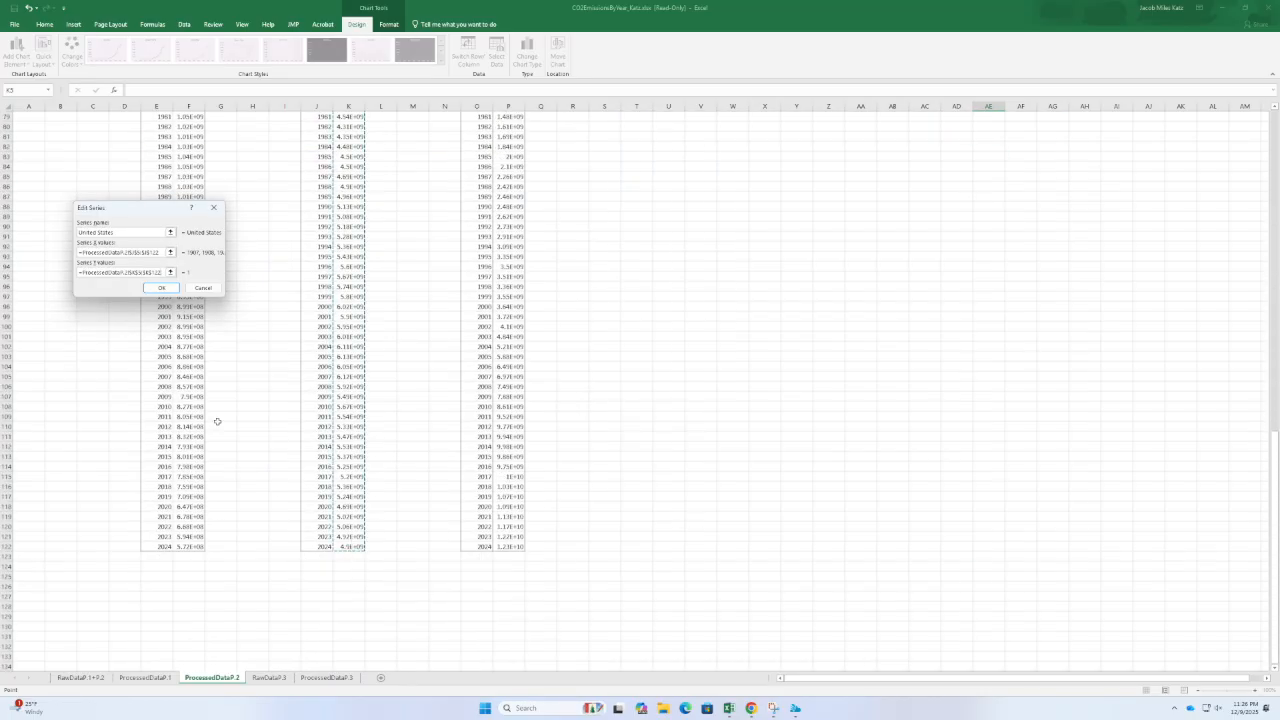
click(161, 287)
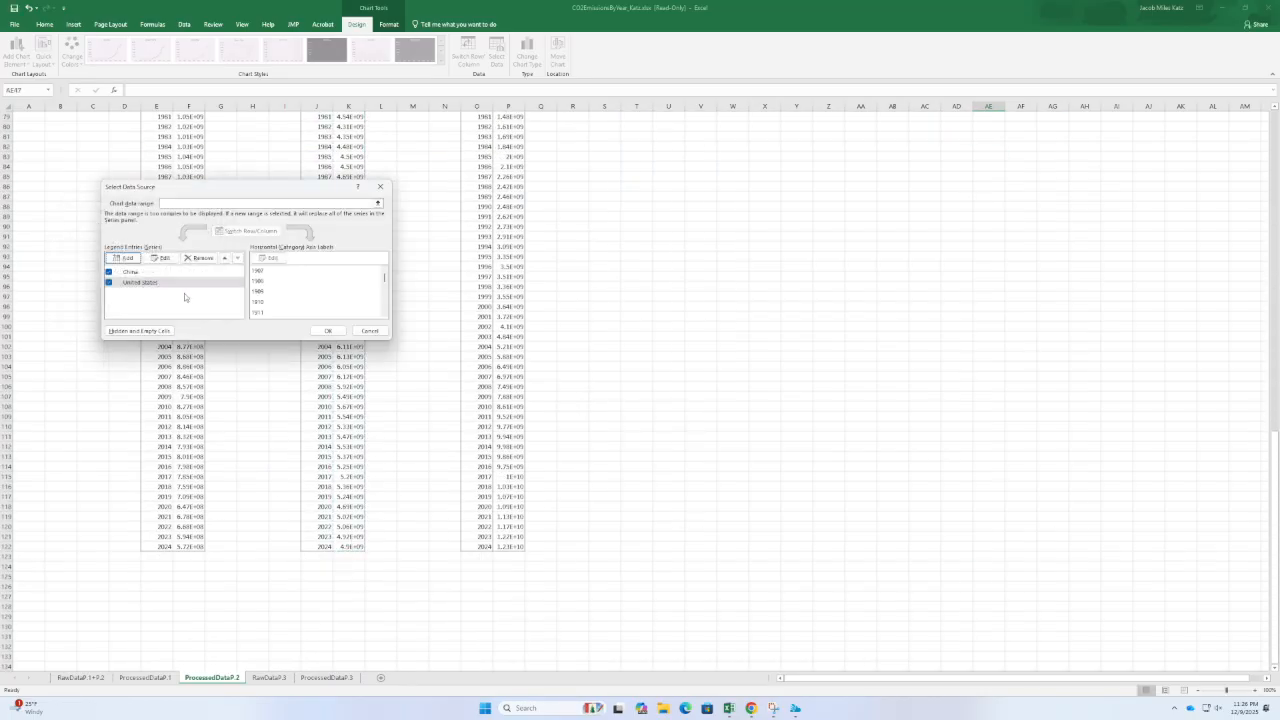
click(328, 330)
scroll(829, 366, up, 20)
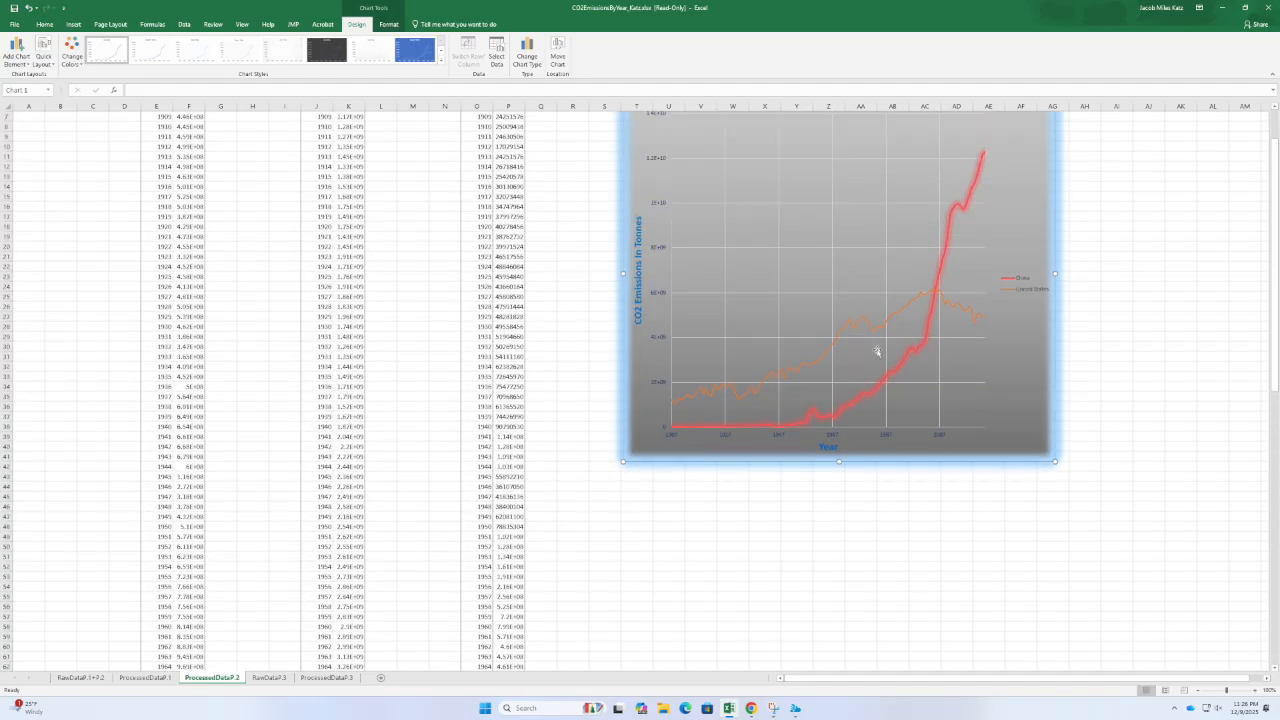
scroll(877, 349, up, 6)
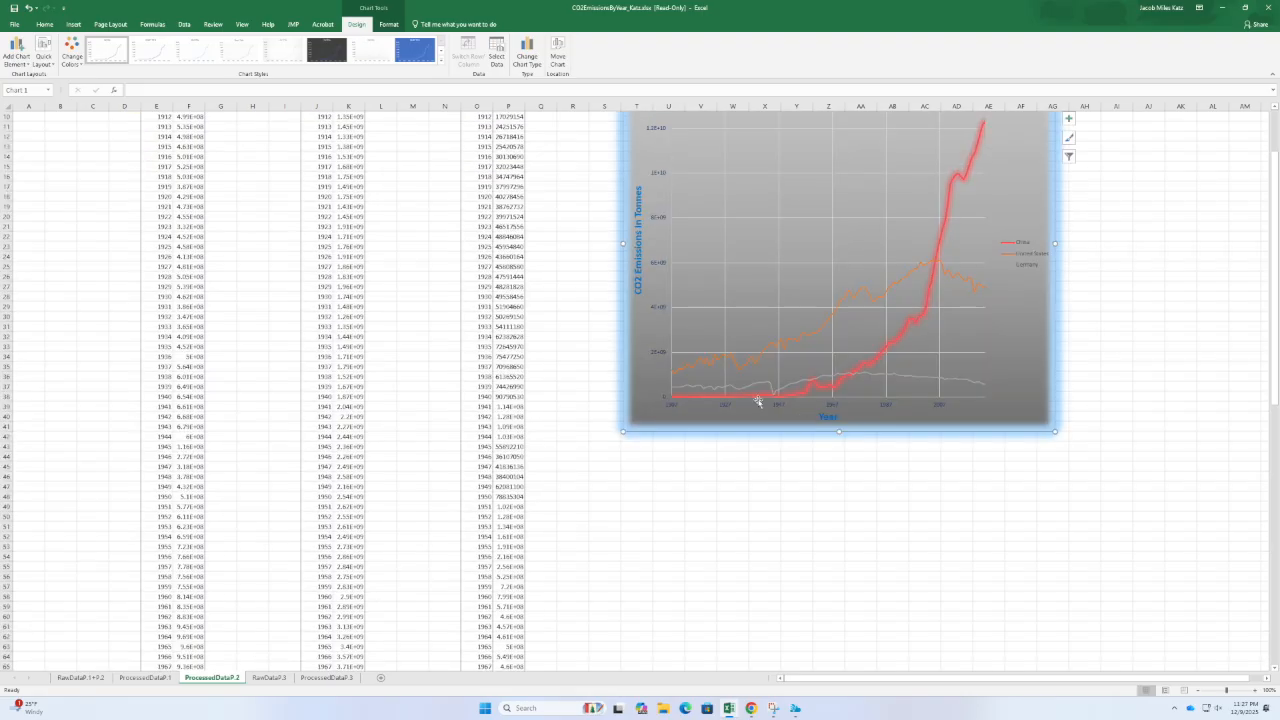
scroll(908, 480, up, 3)
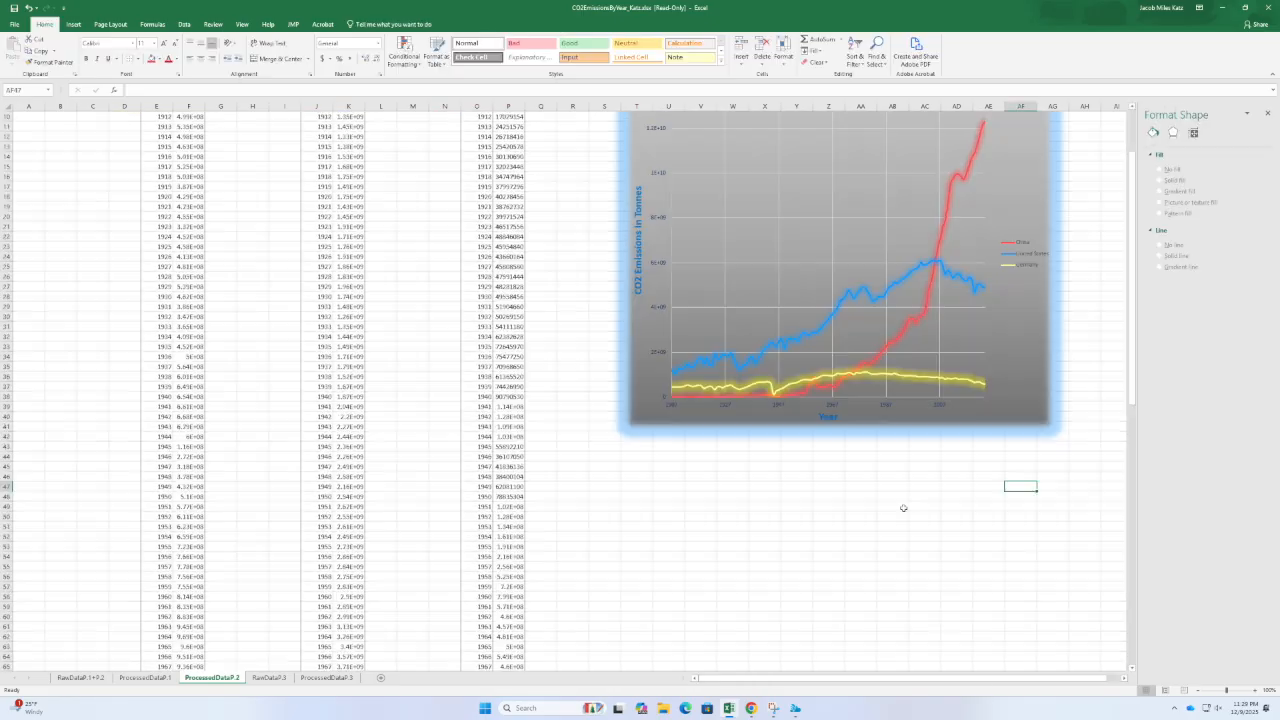
scroll(905, 509, up, 1)
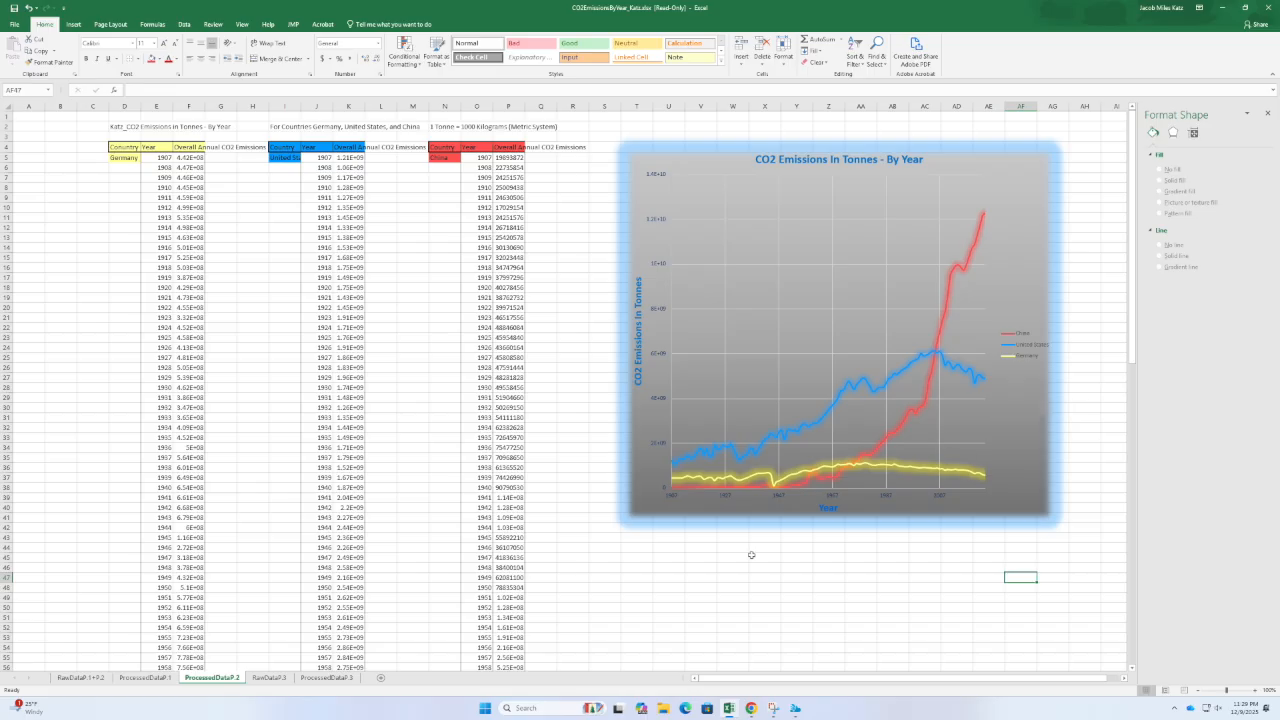
- Open the RawDataP.3 sheet, view the population source page in Chrome, and return to the Excel workbook
click(270, 678)
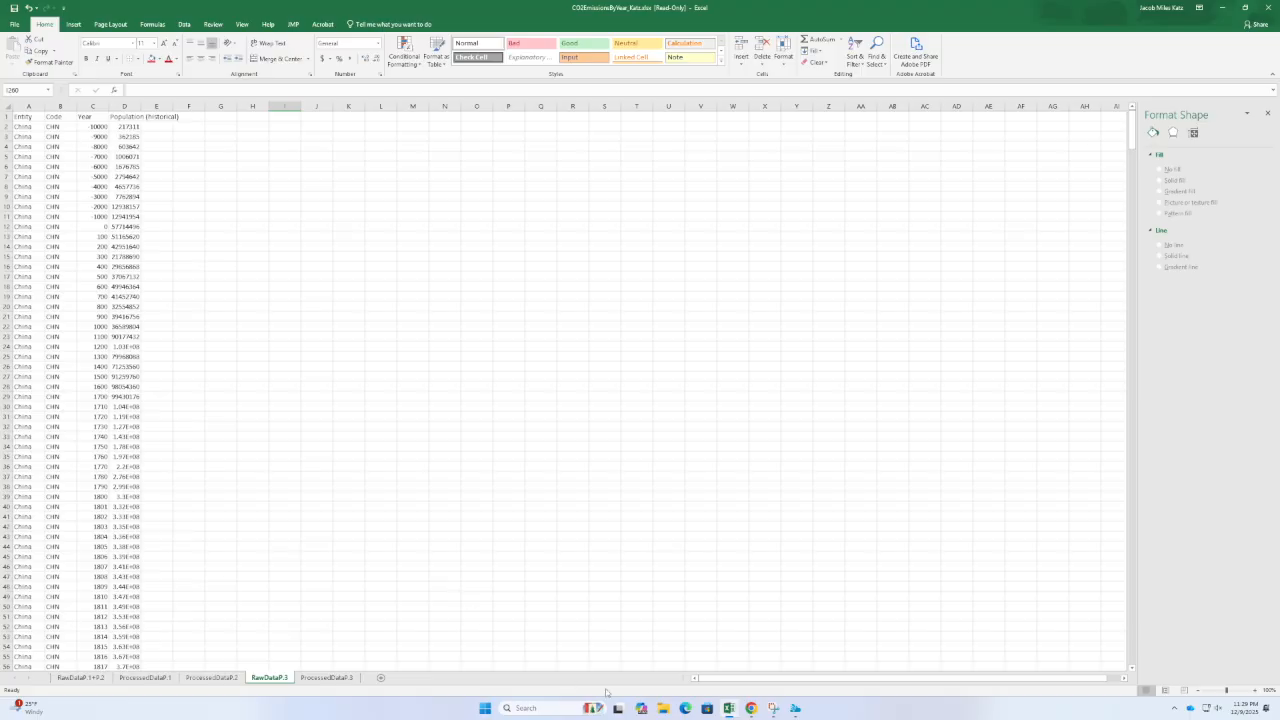
click(751, 708)
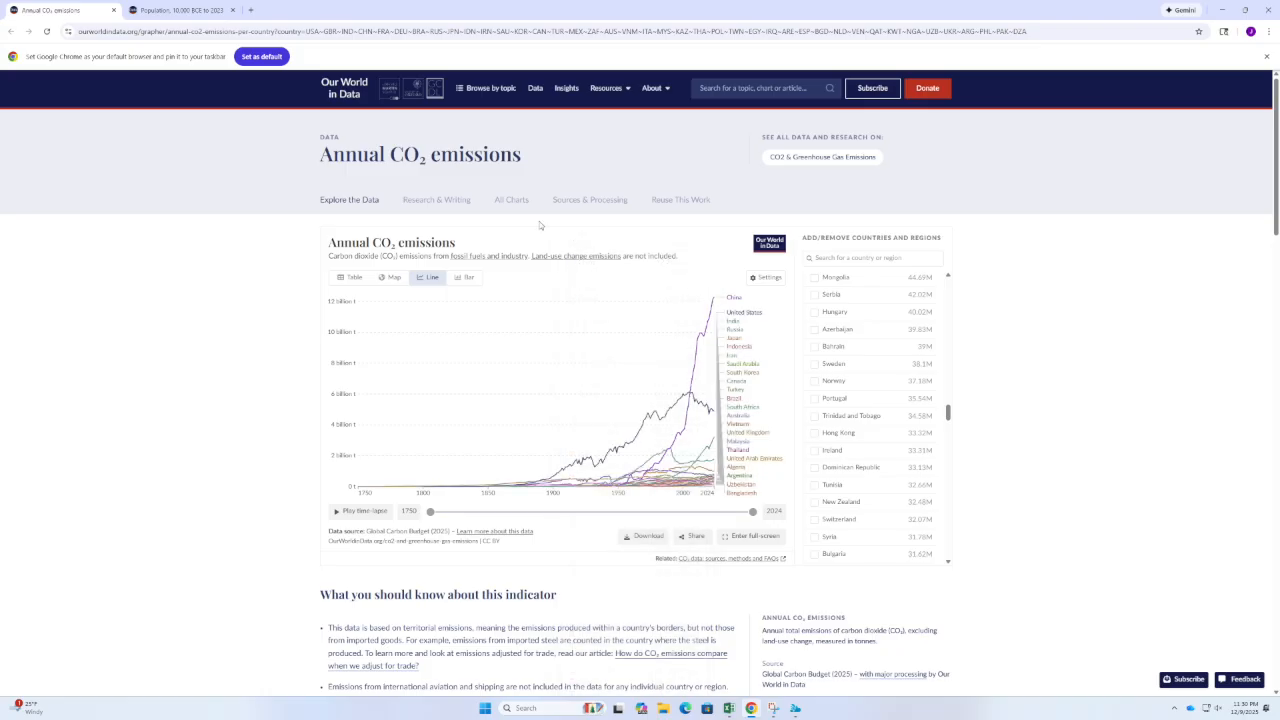
click(208, 13)
key(alt+Tab)
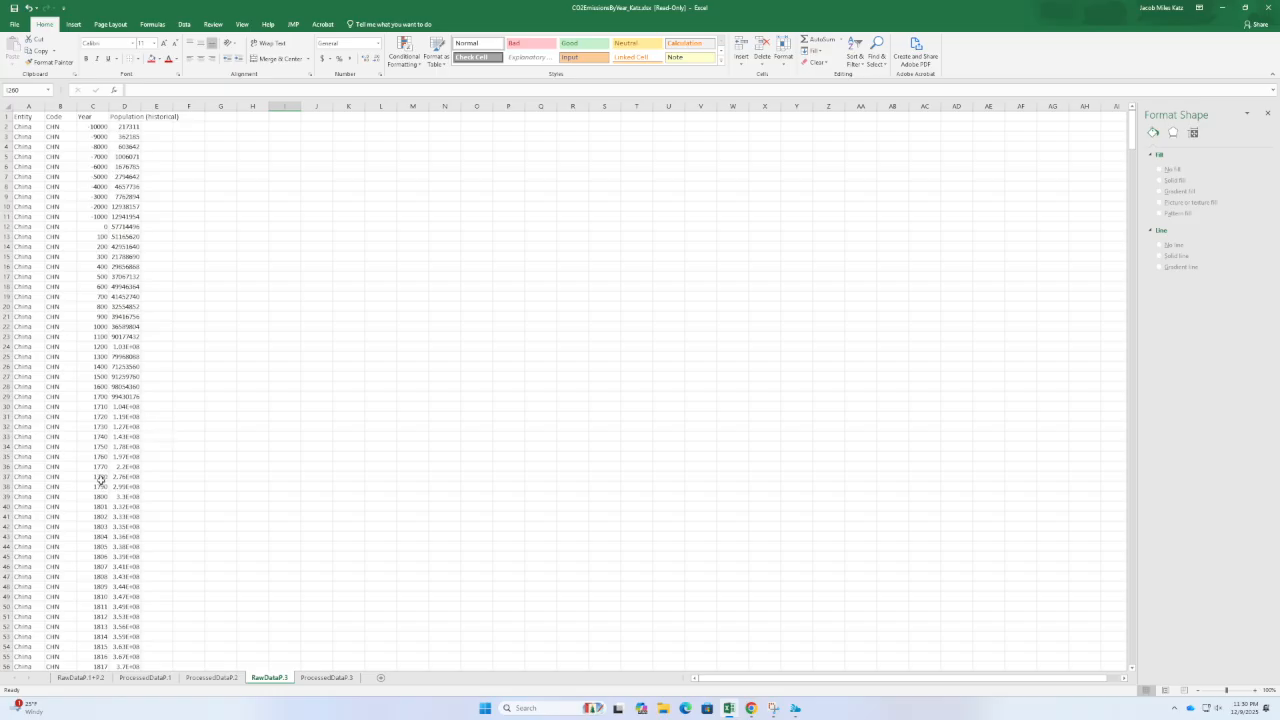
- Open the ProcessedDataP.3 sheet and paste China's yearly CO2 emissions into the China CO2 Emissions column starting at AH4
click(327, 677)
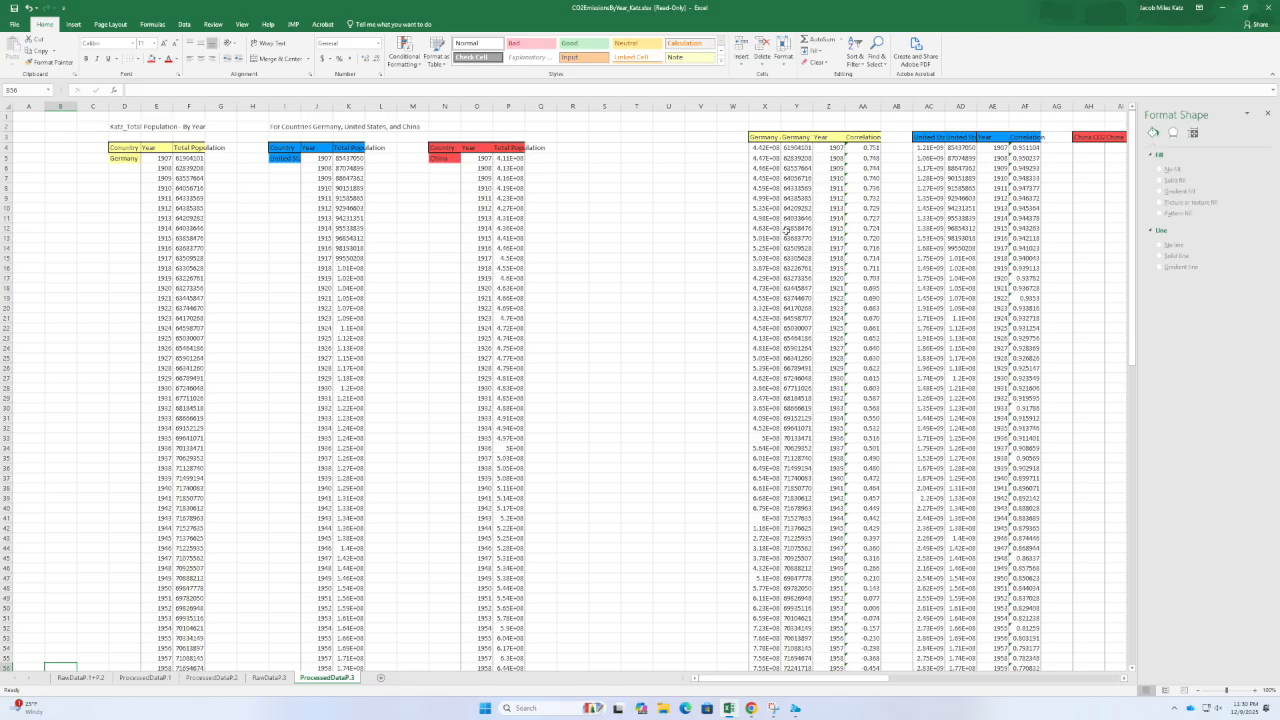
drag(748, 679, 760, 681)
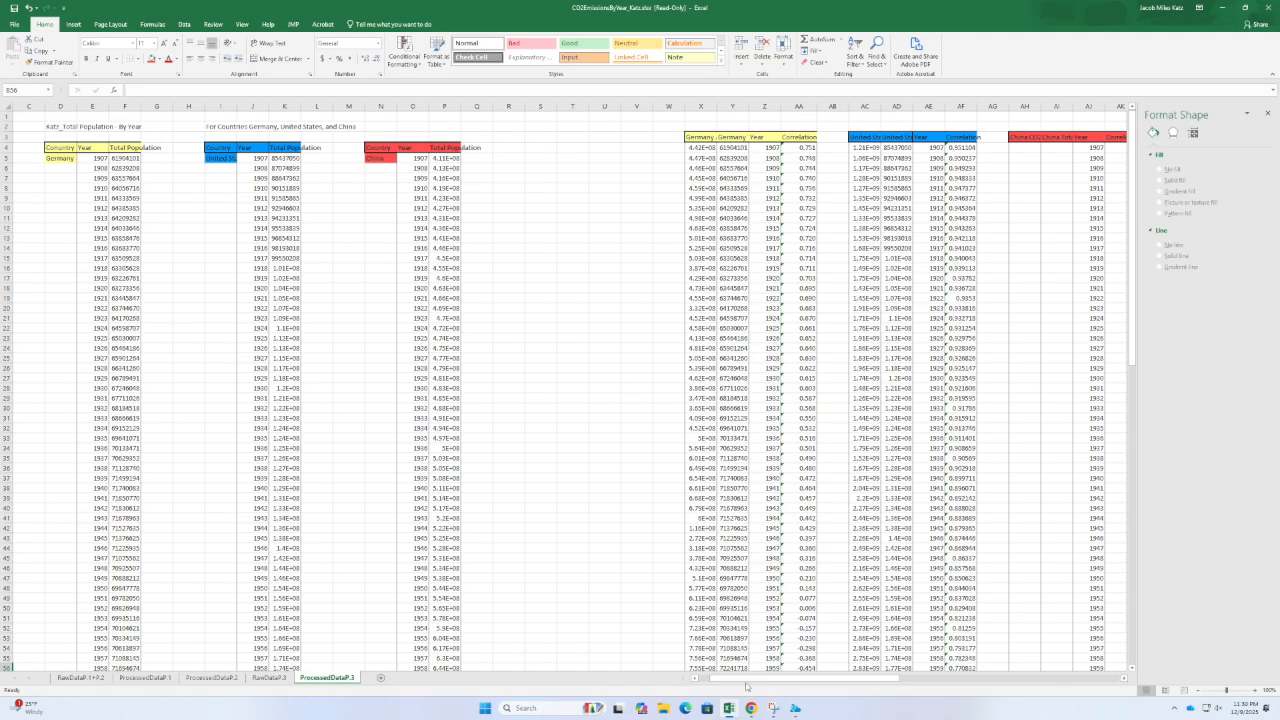
drag(720, 685, 701, 682)
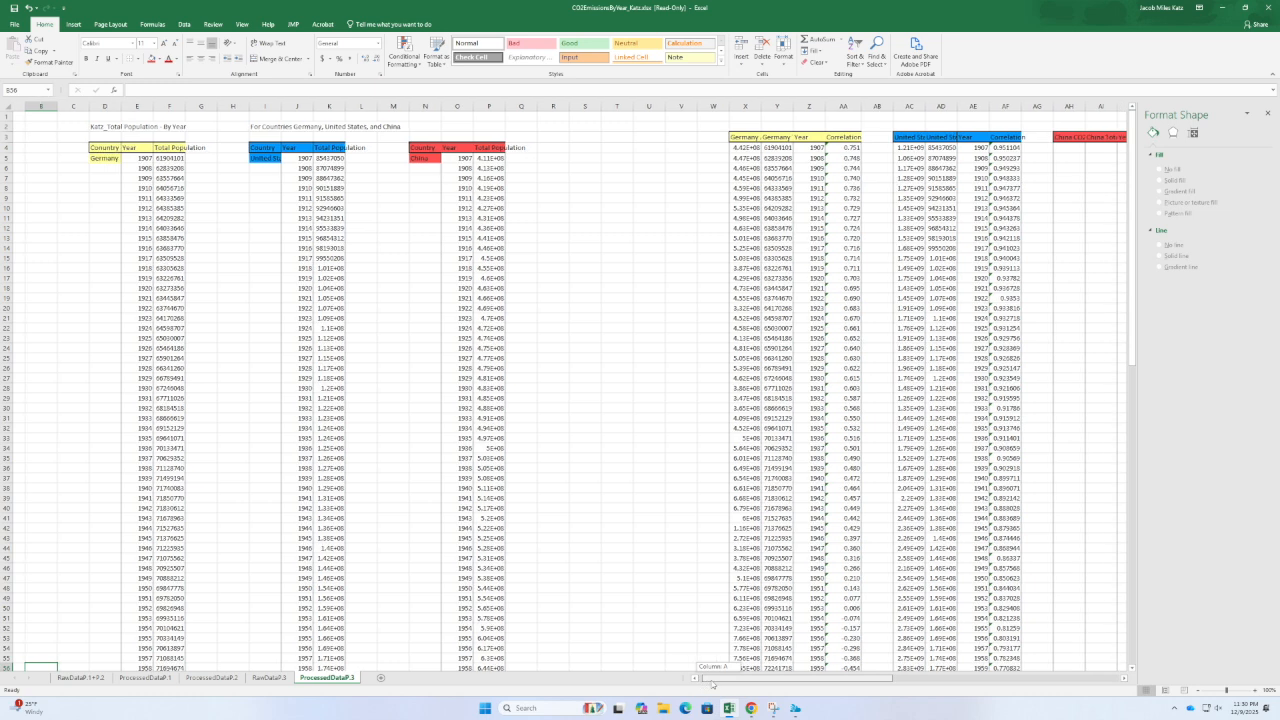
scroll(826, 132, right, 5)
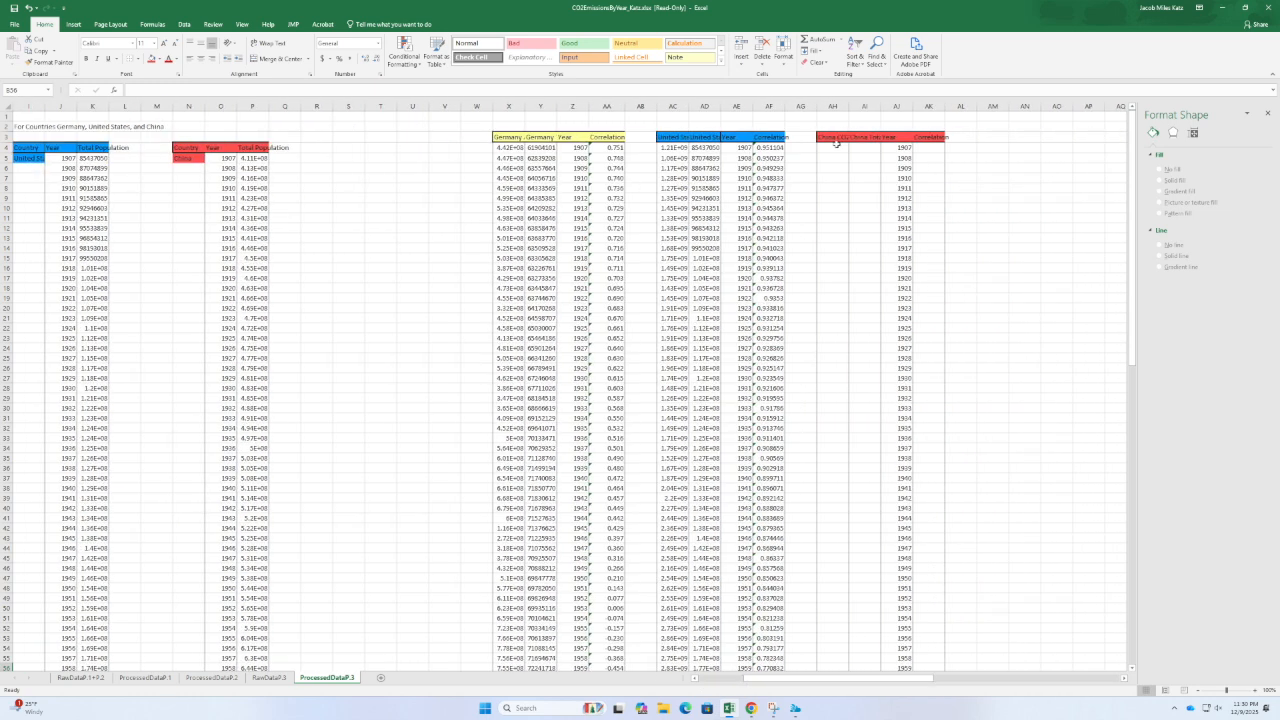
click(835, 138)
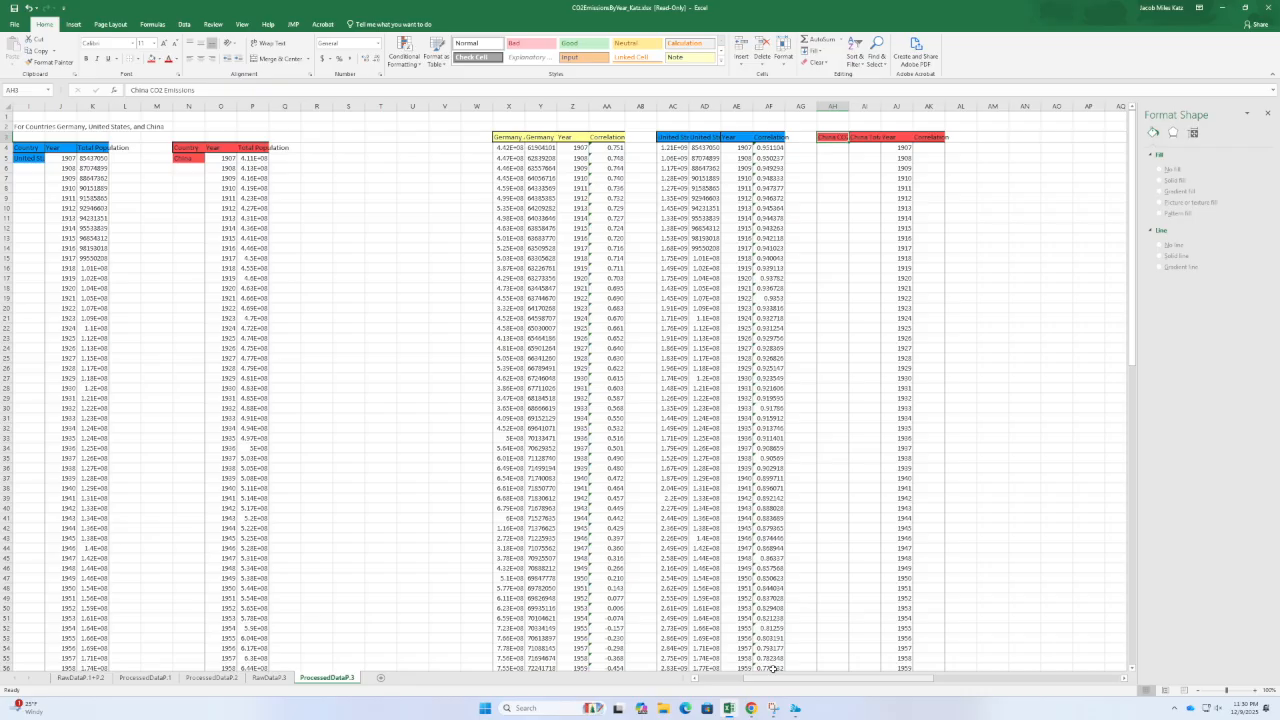
drag(812, 678, 771, 670)
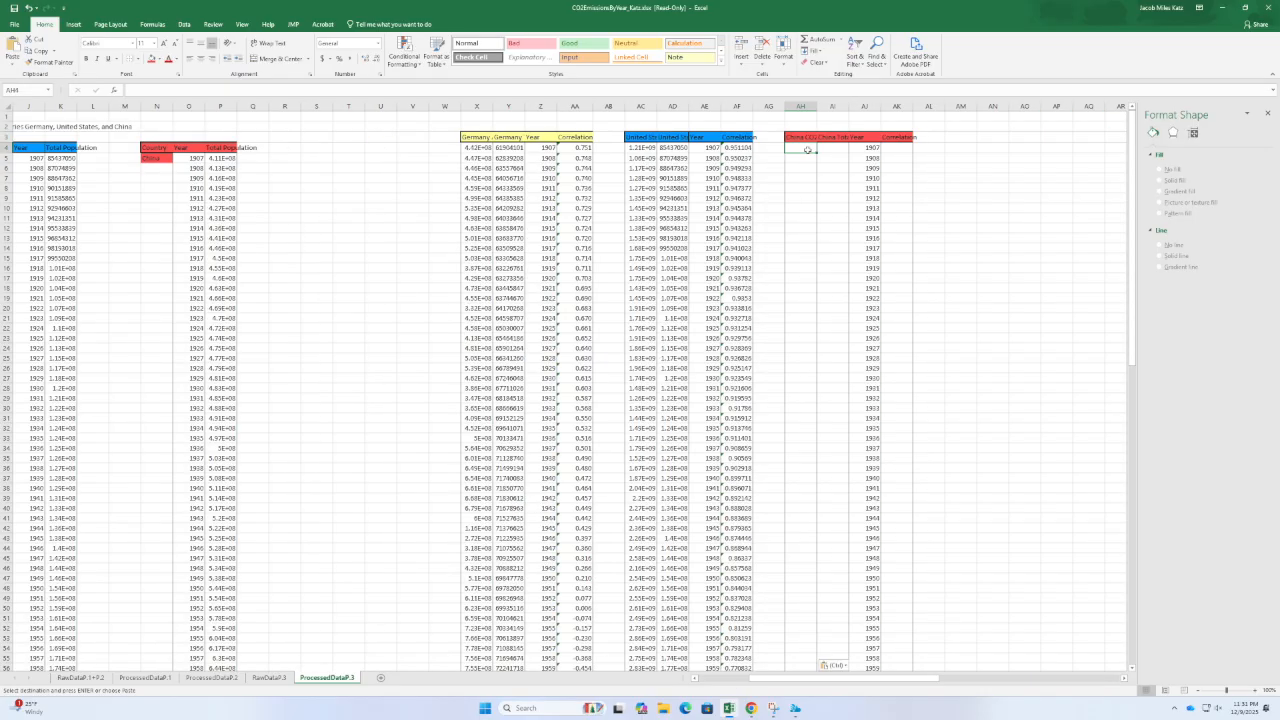
click(1002, 250)
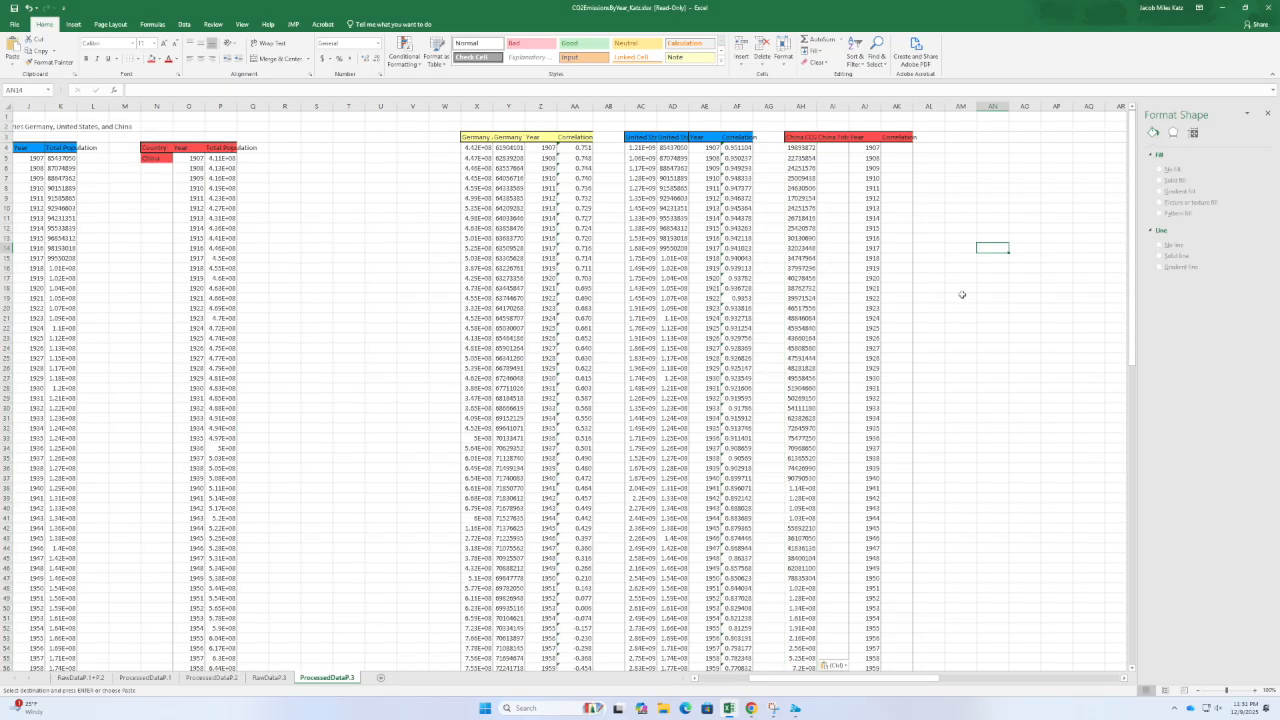
- Copy China's total population values from P5:P121 into the China population column starting at AI4
click(832, 148)
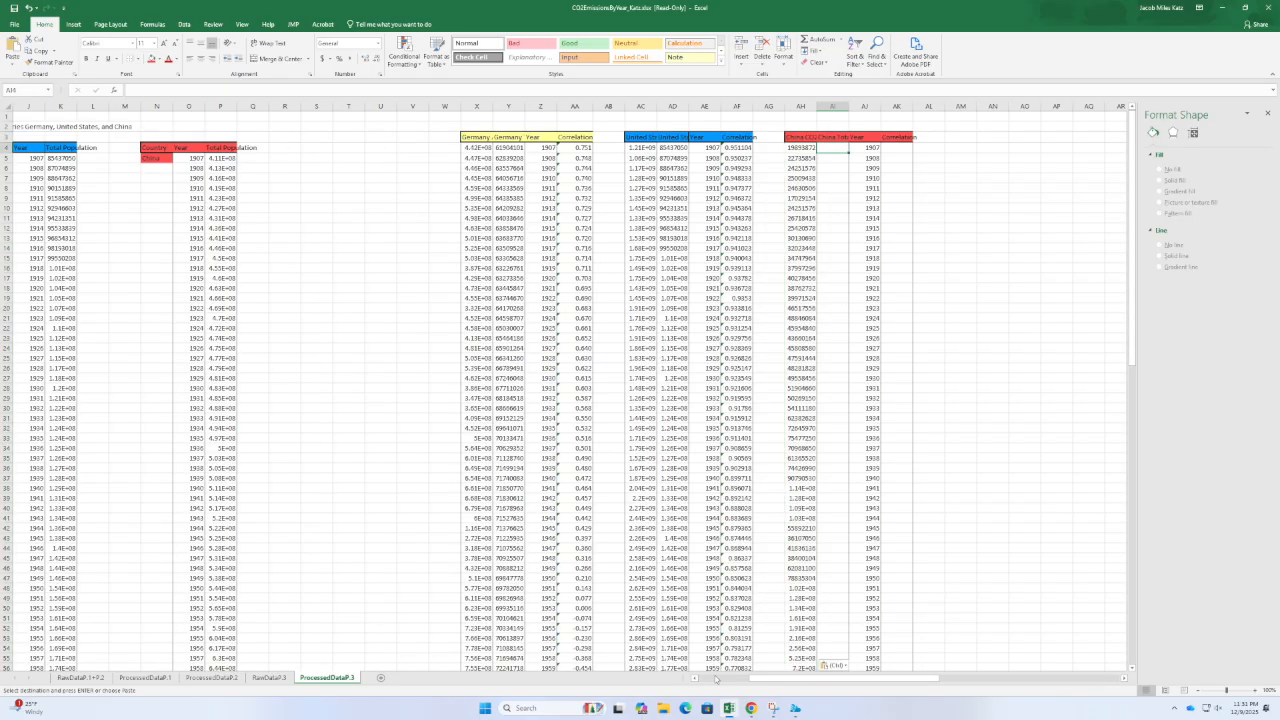
drag(768, 678, 710, 676)
click(512, 160)
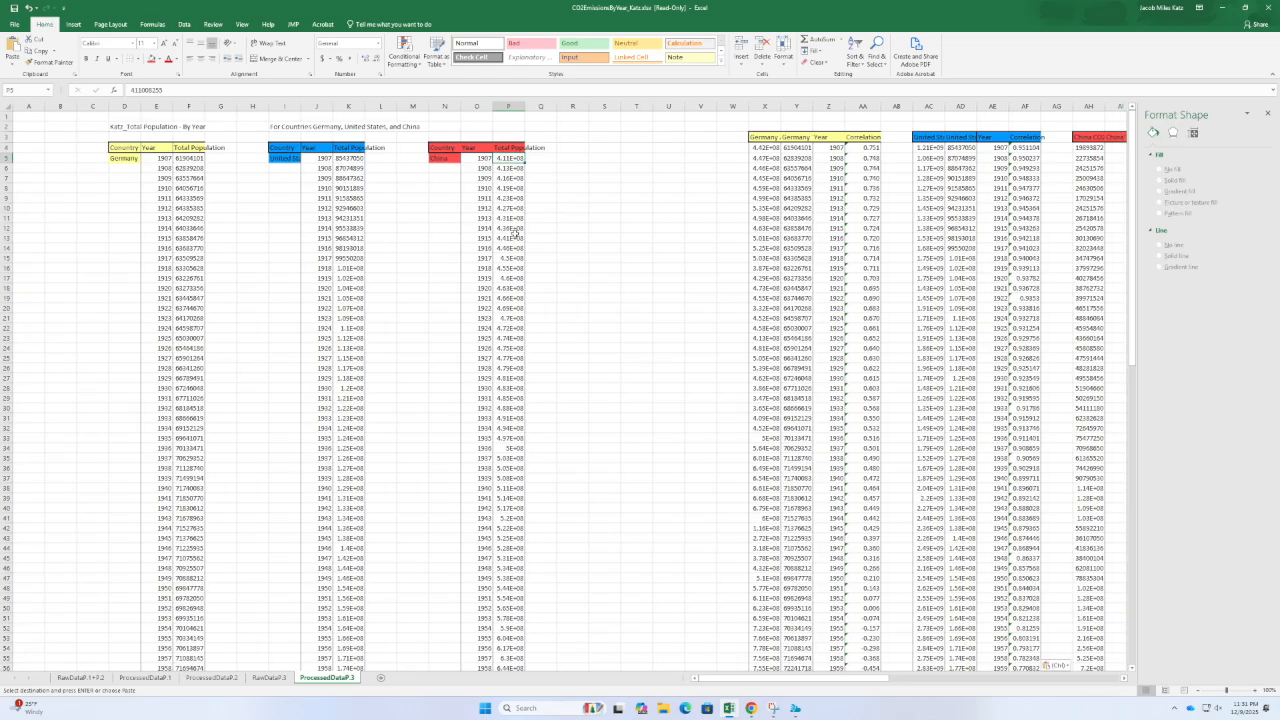
scroll(507, 480, down, 20)
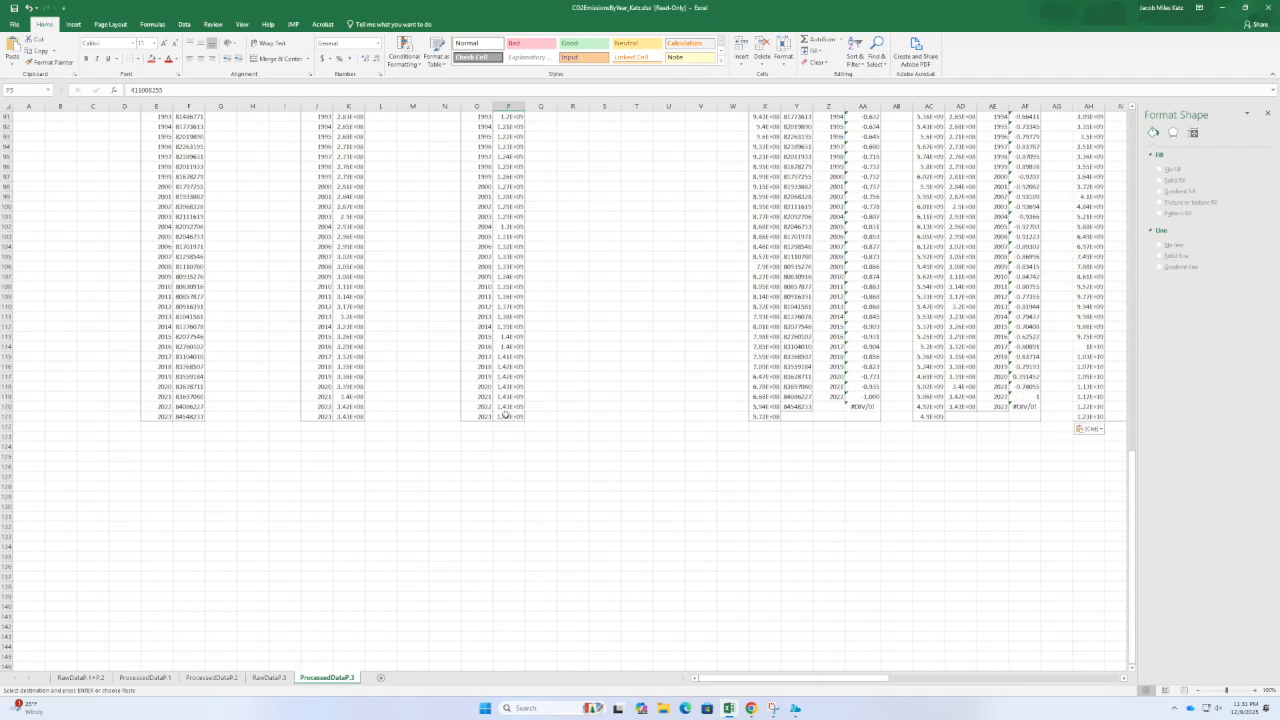
shift+click(507, 416)
key(ctrl+c)
click(766, 149)
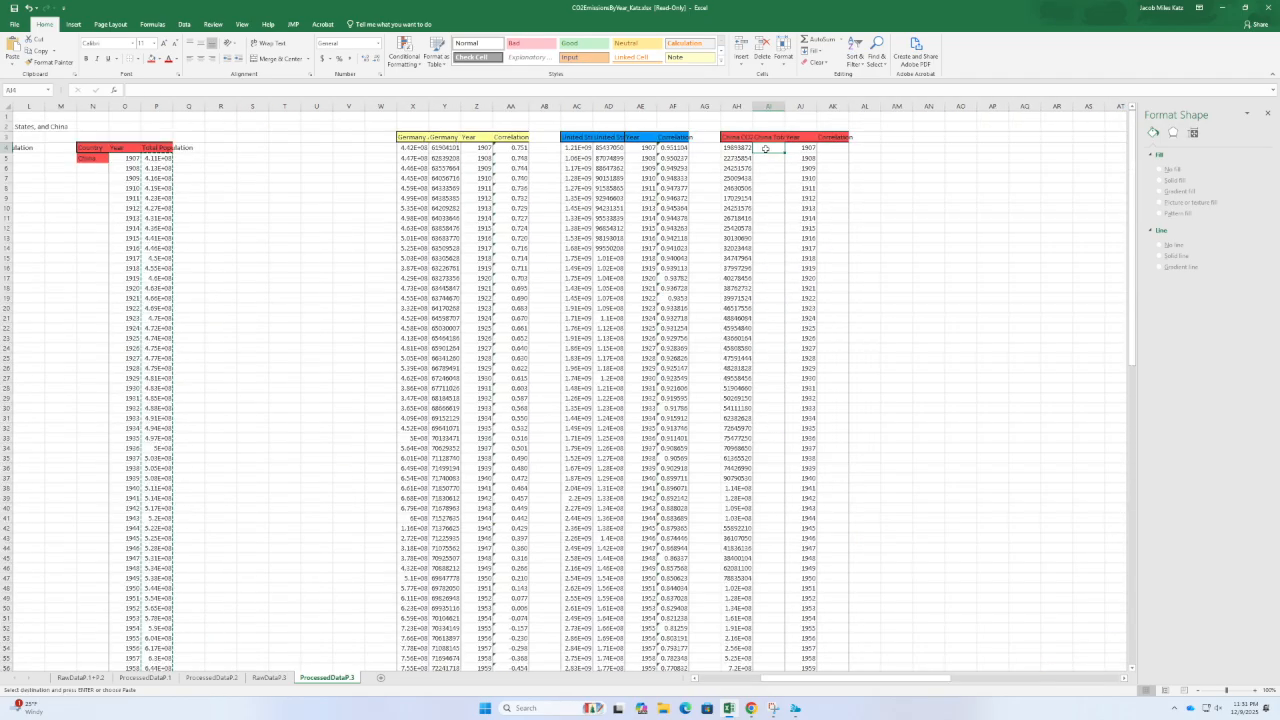
key(ctrl+v)
click(898, 249)
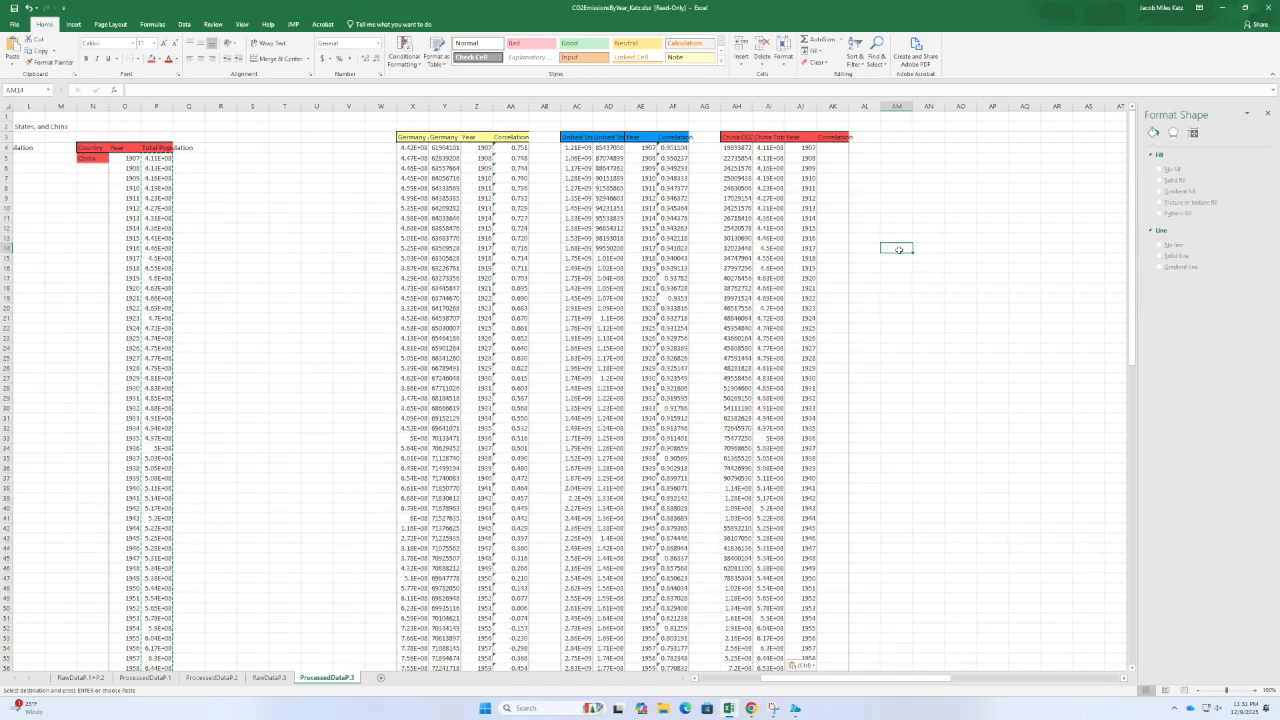
- Begin a CORREL formula in AK4, the first China Correlation cell, with AH4:AH120 as the first array
click(820, 151)
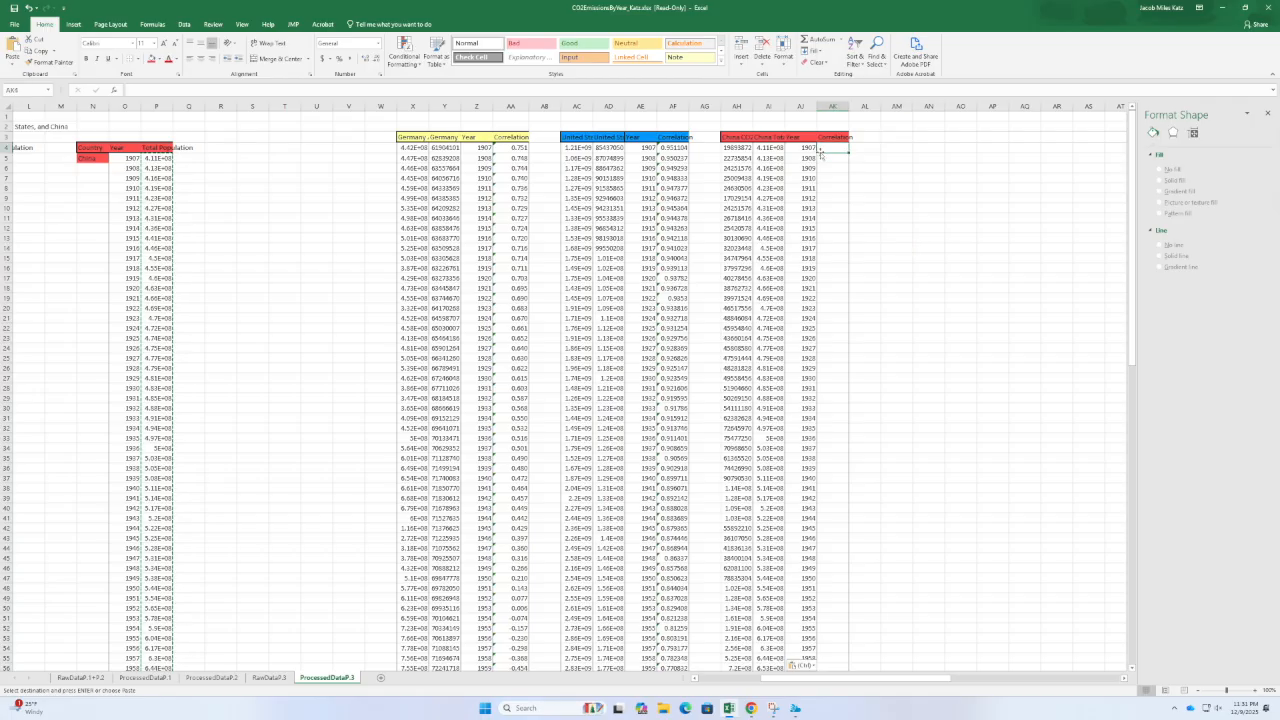
double_click(832, 148)
text(=)
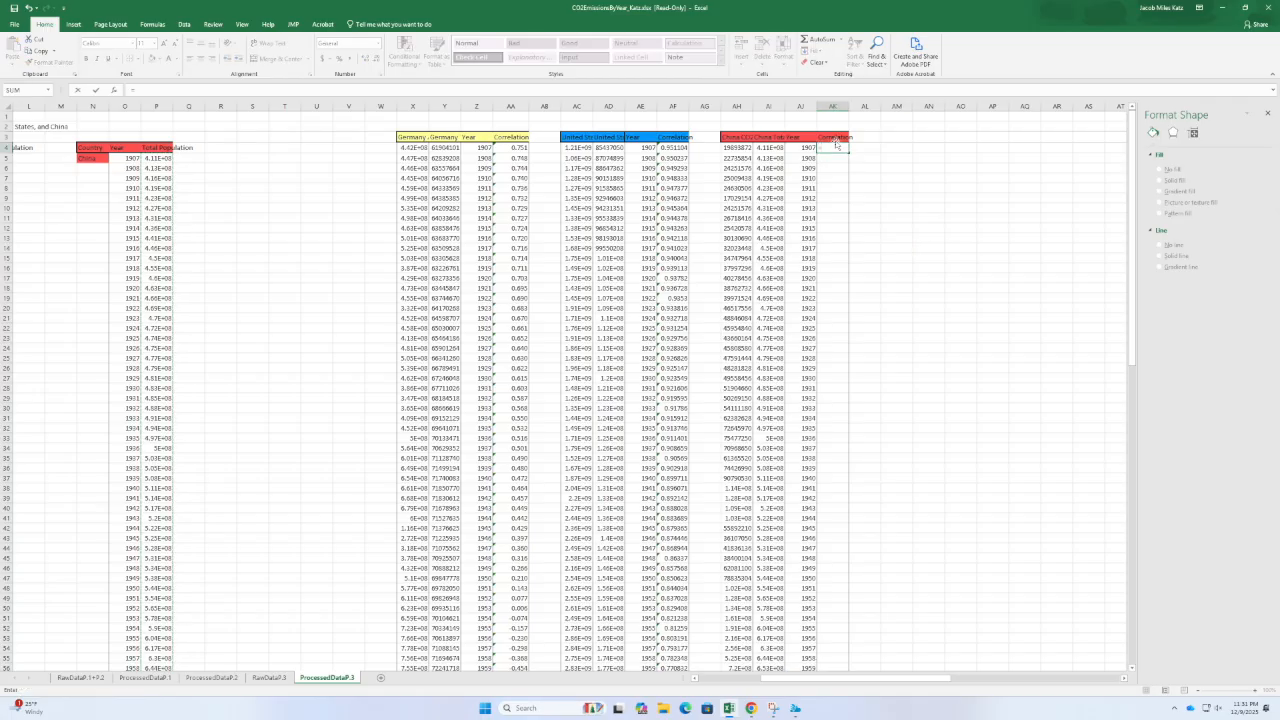
text(CORR)
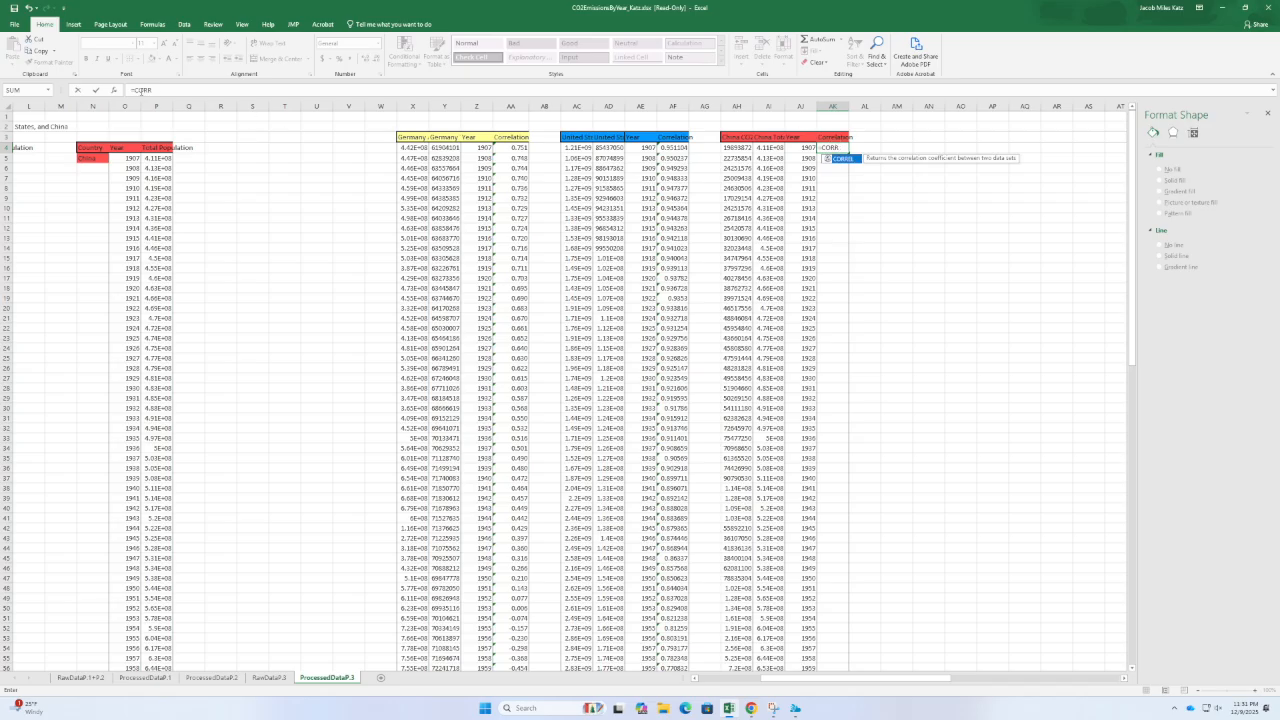
double_click(842, 158)
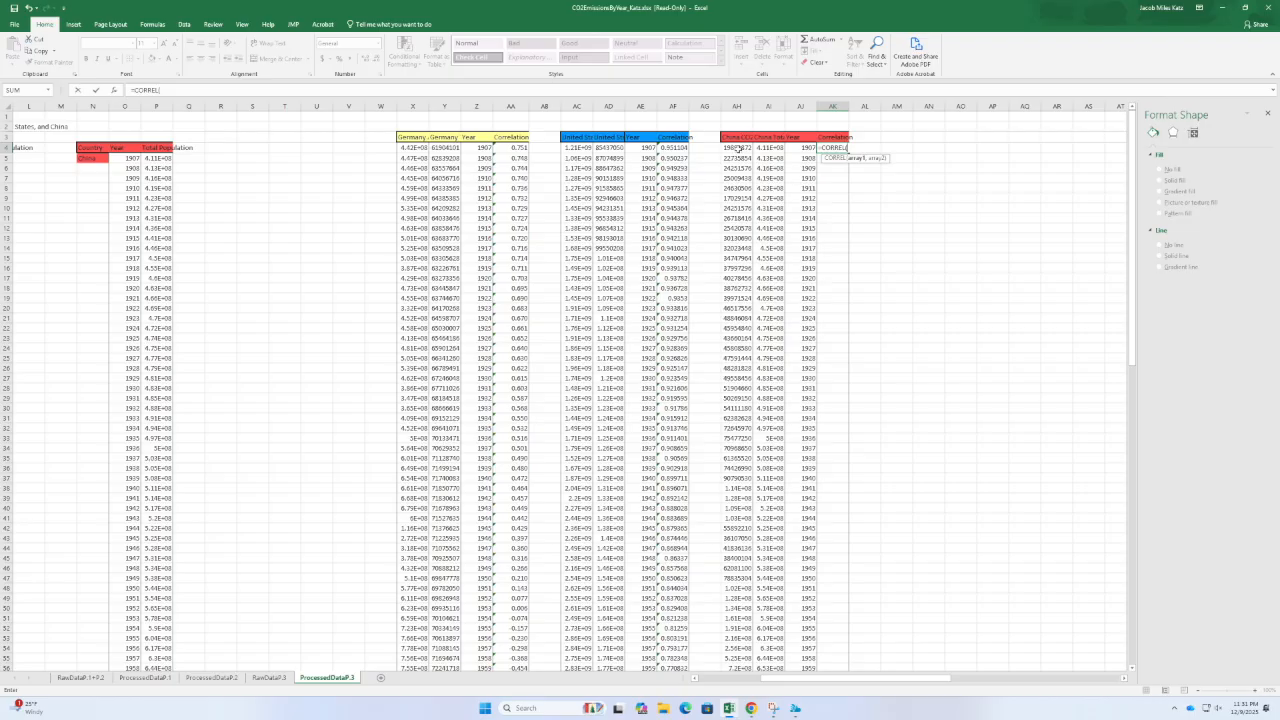
click(738, 146)
scroll(748, 536, down, 20)
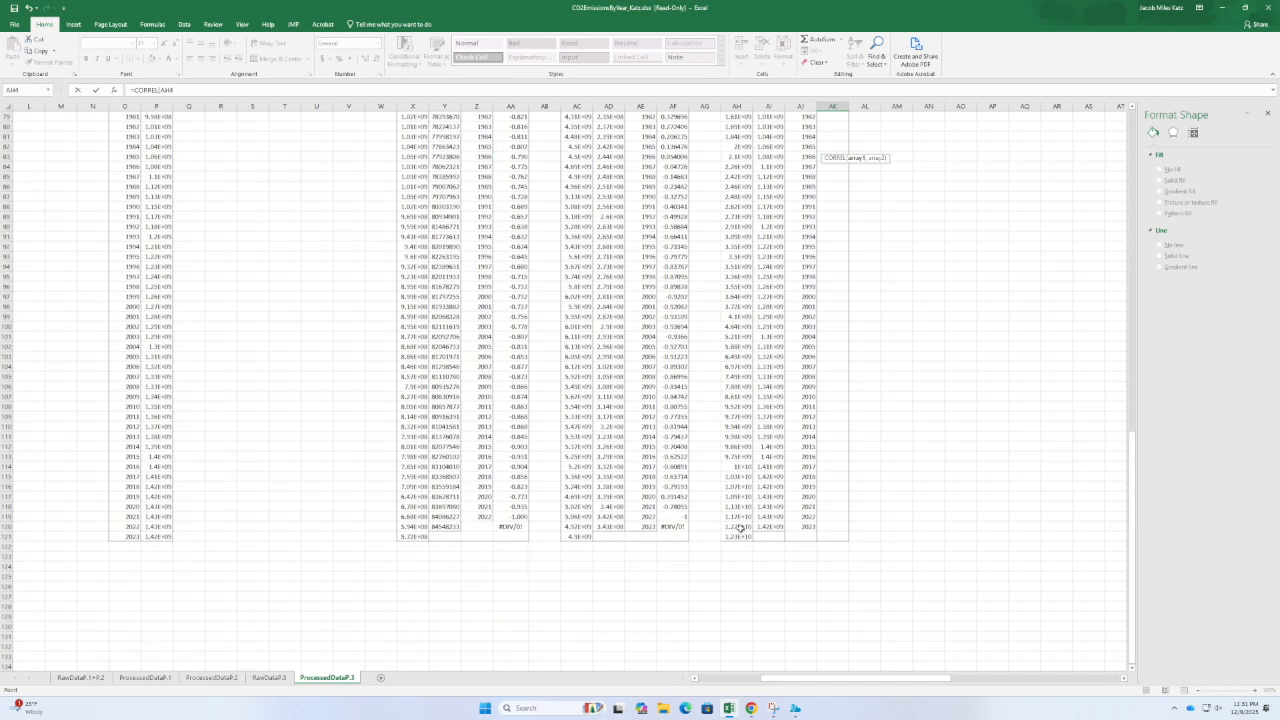
shift+click(738, 527)
text(,)
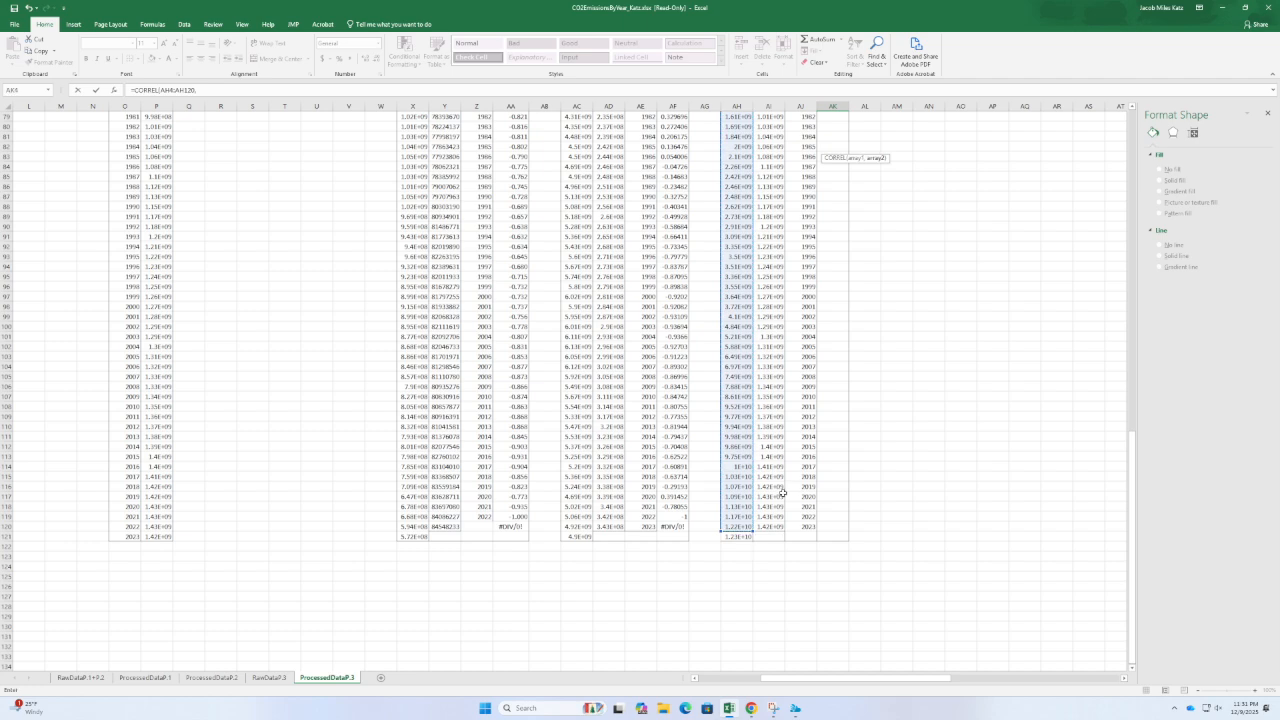
- Complete the CORREL formula with AI4:AI120 as the second array and enter it
scroll(783, 491, up, 20)
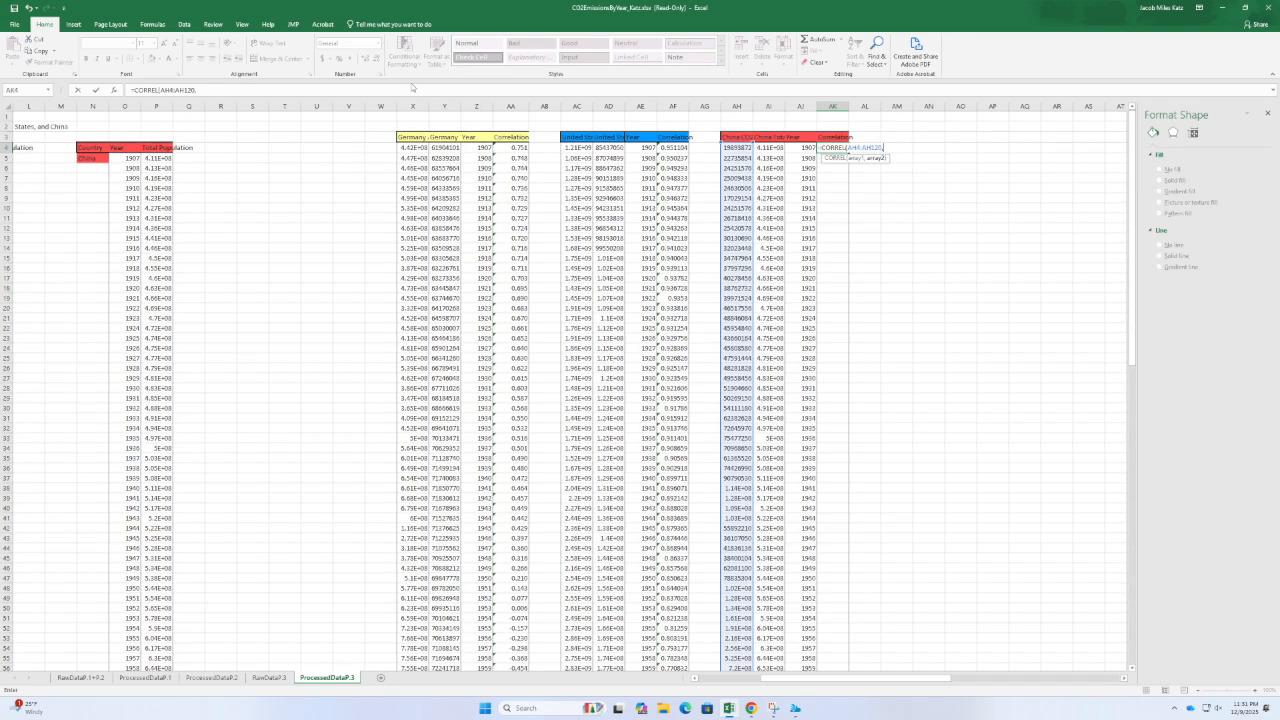
click(768, 147)
scroll(775, 498, down, 20)
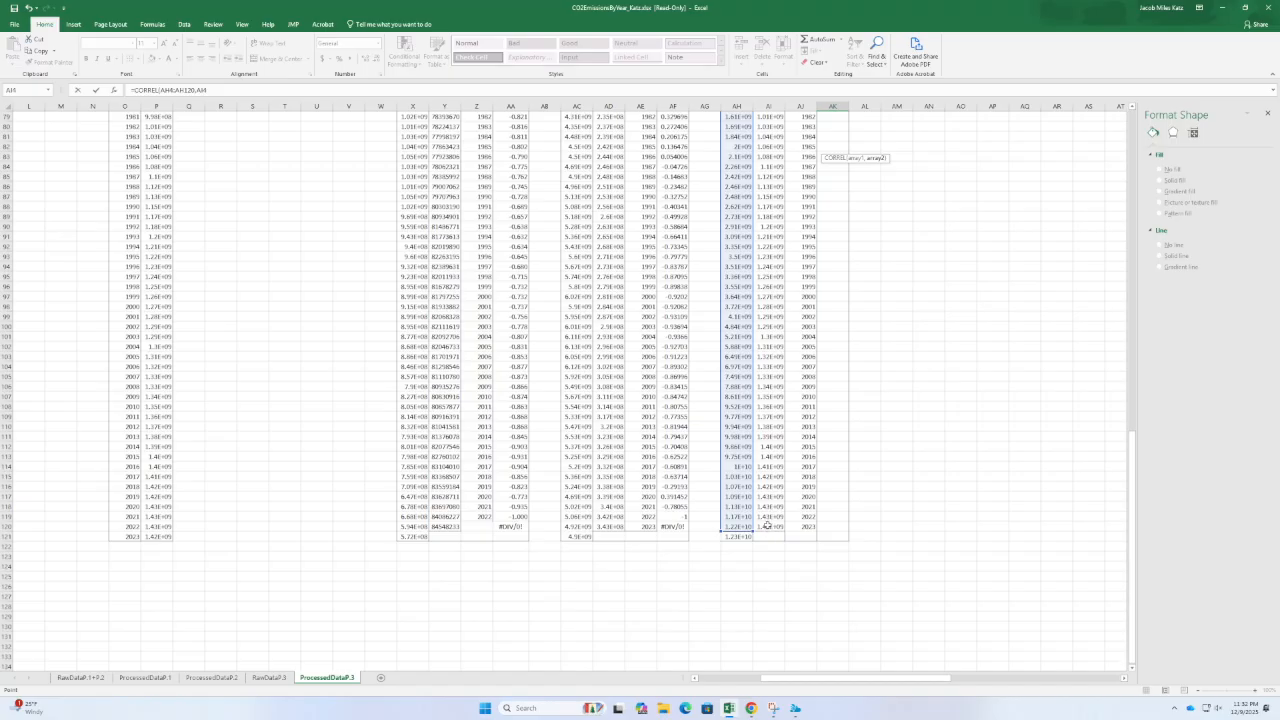
shift+click(768, 526)
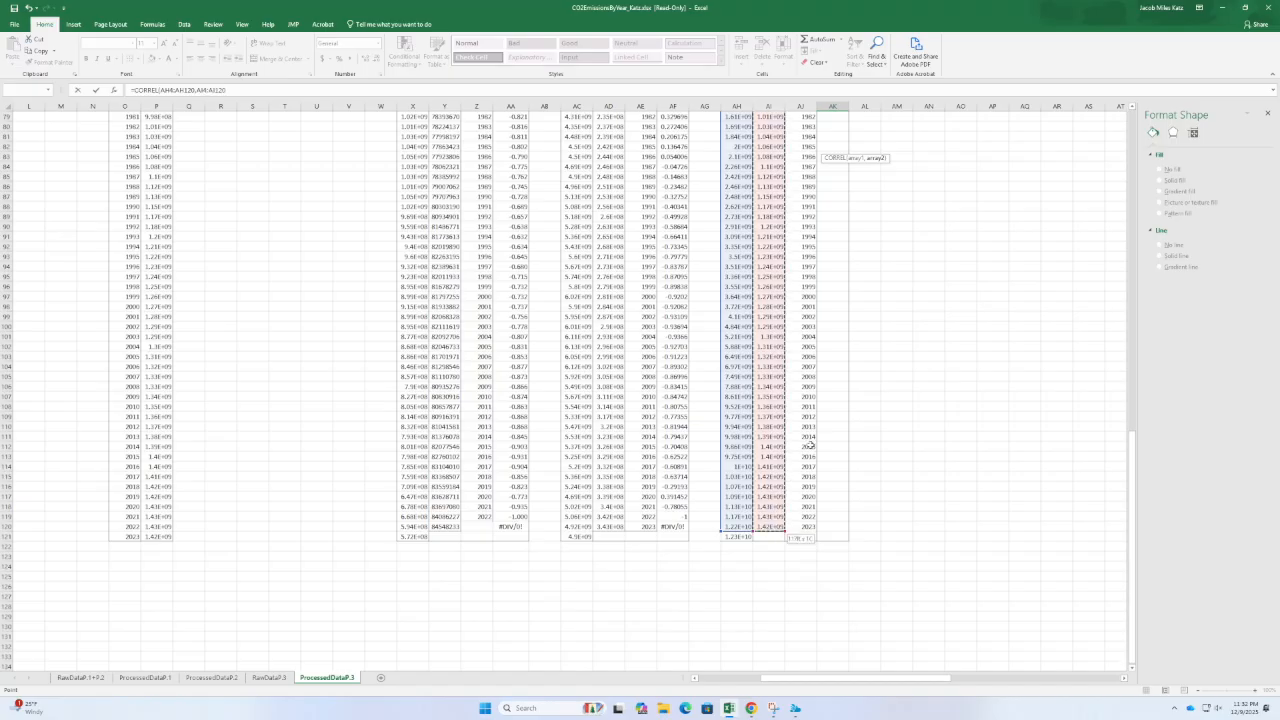
key(Return)
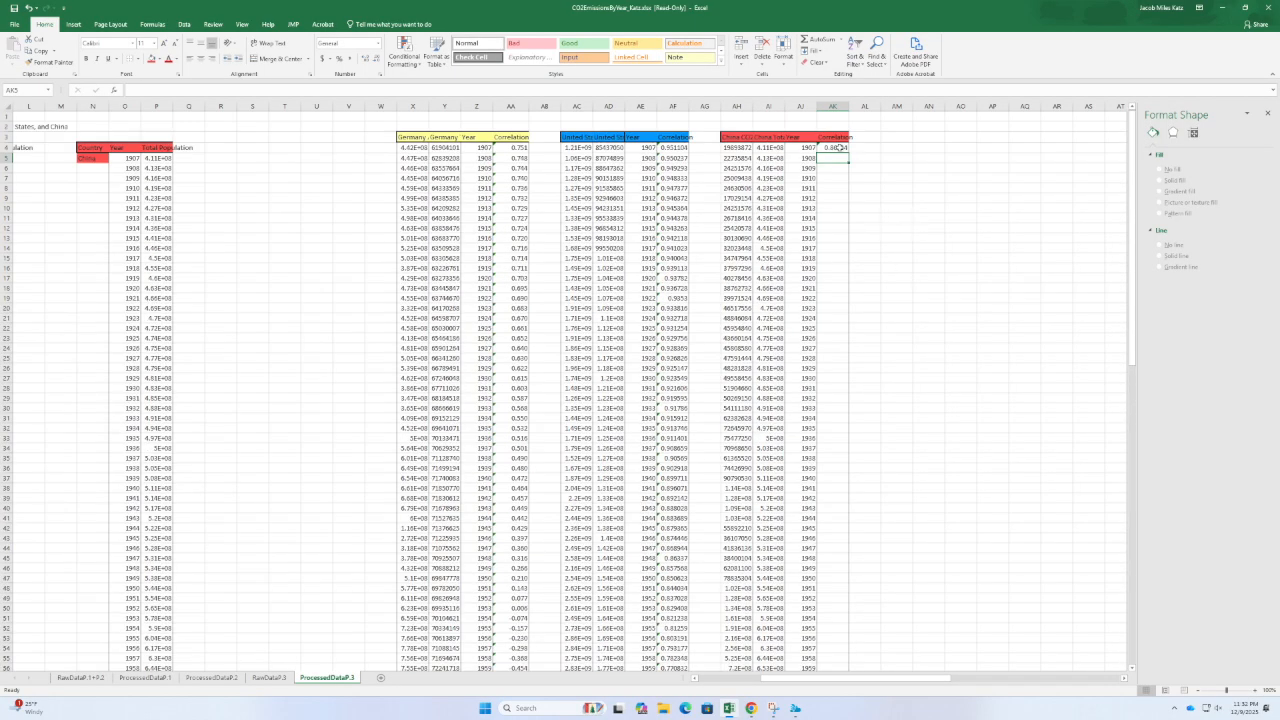
- Fill the correlation formula from AK4 down the China Correlation column to row 120
click(838, 147)
drag(850, 151, 831, 647)
click(897, 567)
scroll(876, 376, up, 12)
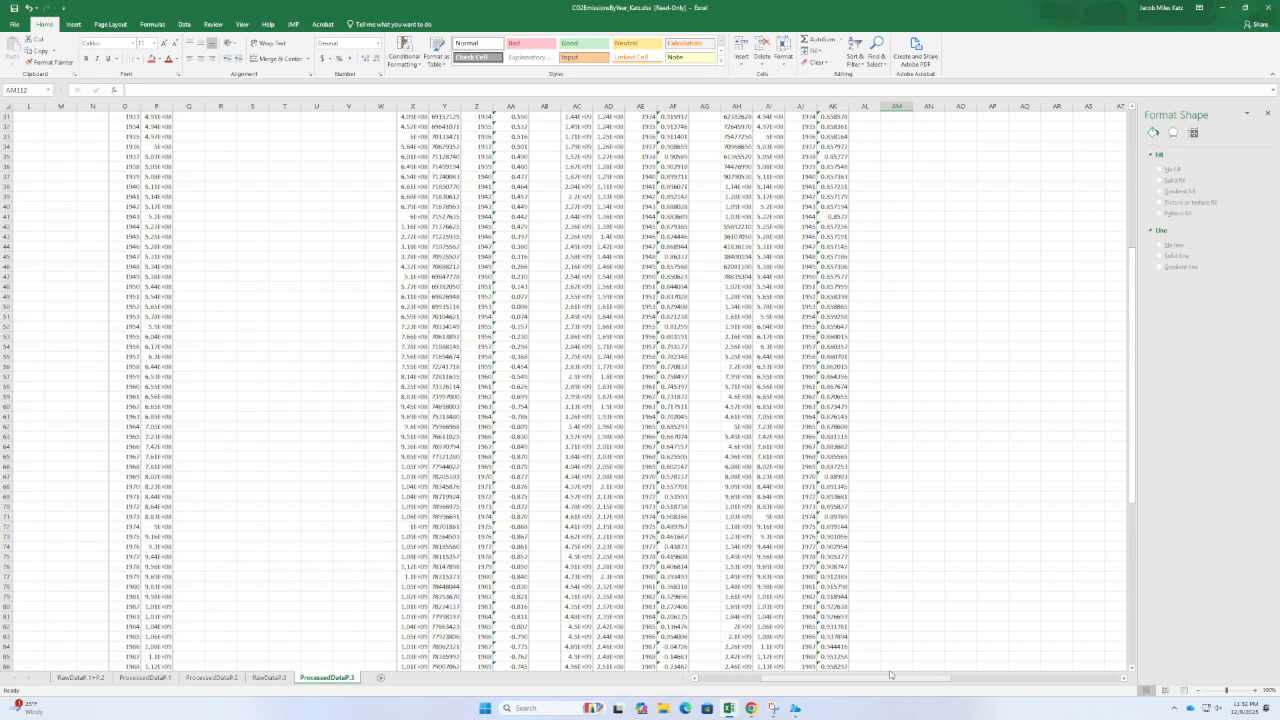
scroll(880, 411, up, 10)
- Open the data source of the emissions and population correlation chart and add a new series named China
drag(887, 680, 1040, 662)
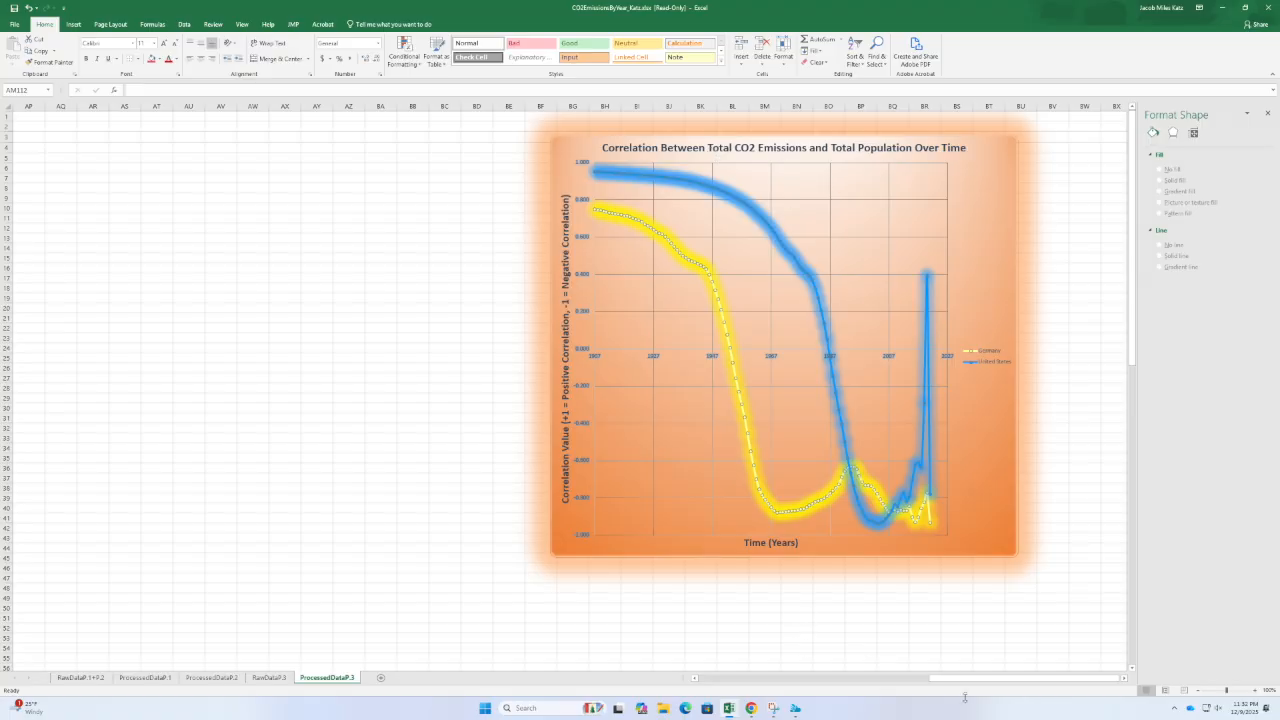
drag(972, 683, 803, 681)
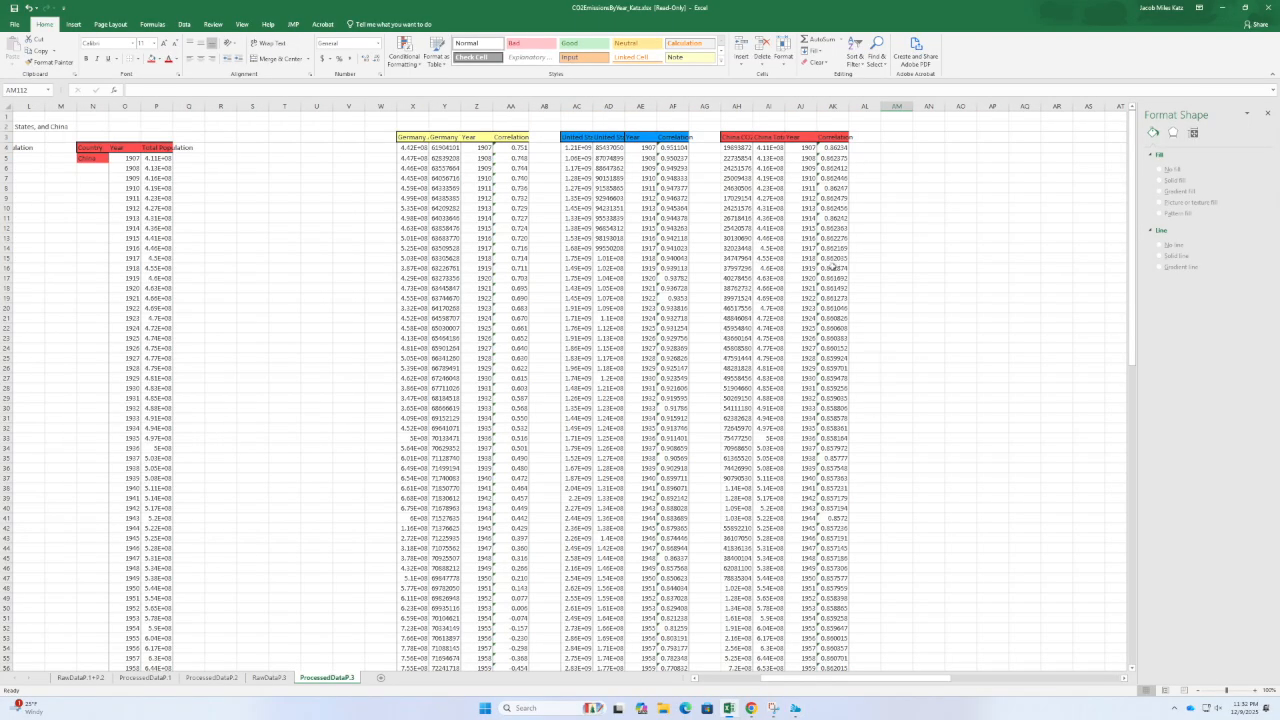
click(832, 147)
scroll(822, 425, down, 20)
scroll(818, 462, down, 6)
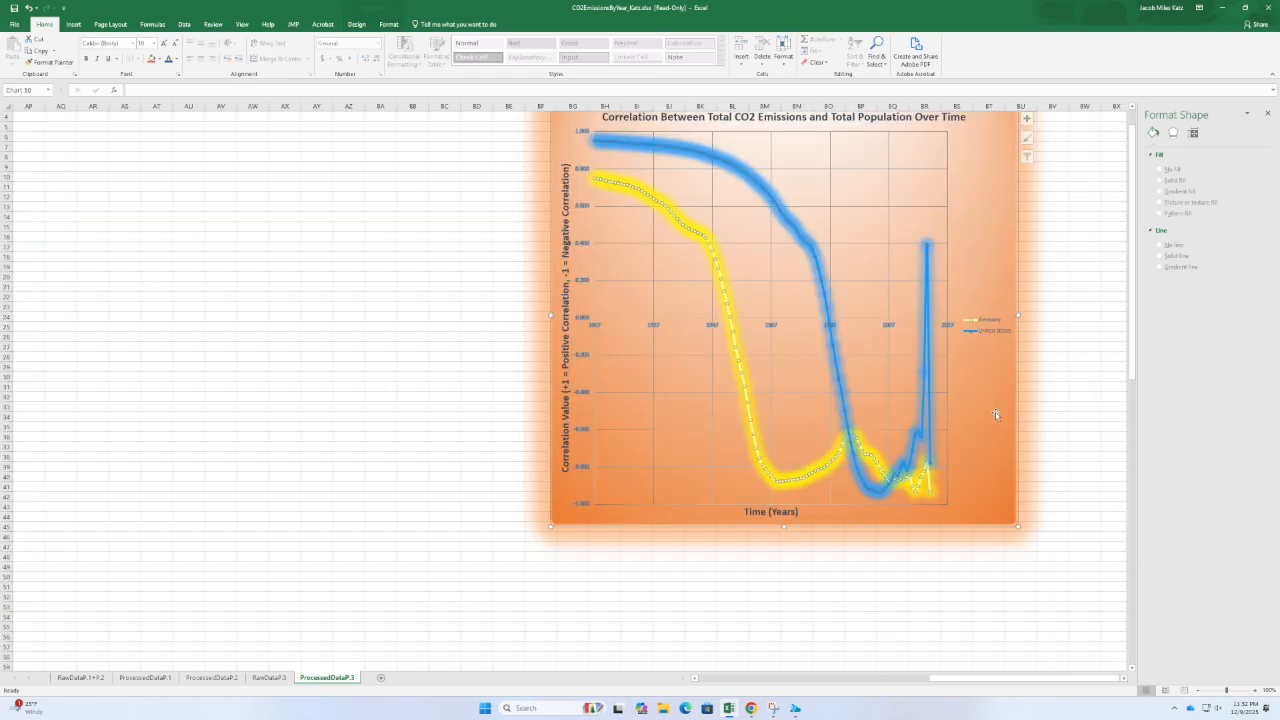
right_click(978, 412)
click(1012, 523)
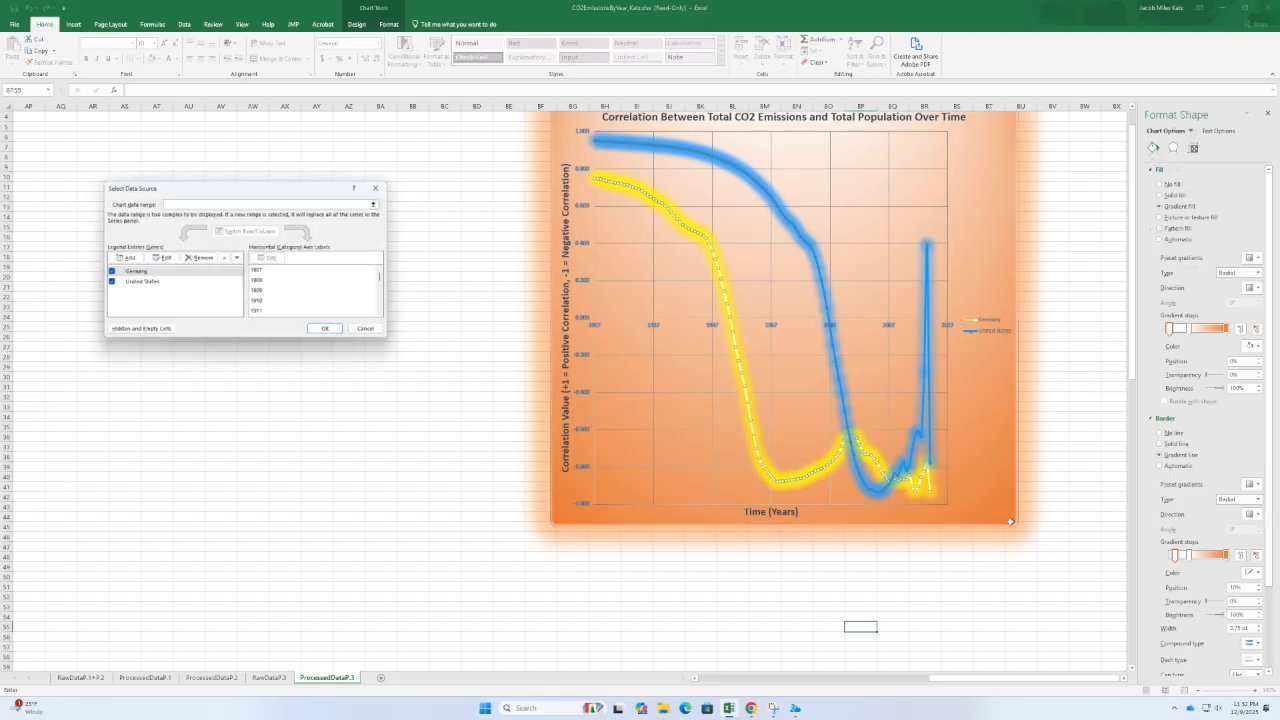
drag(935, 680, 800, 680)
scroll(600, 320, up, 1)
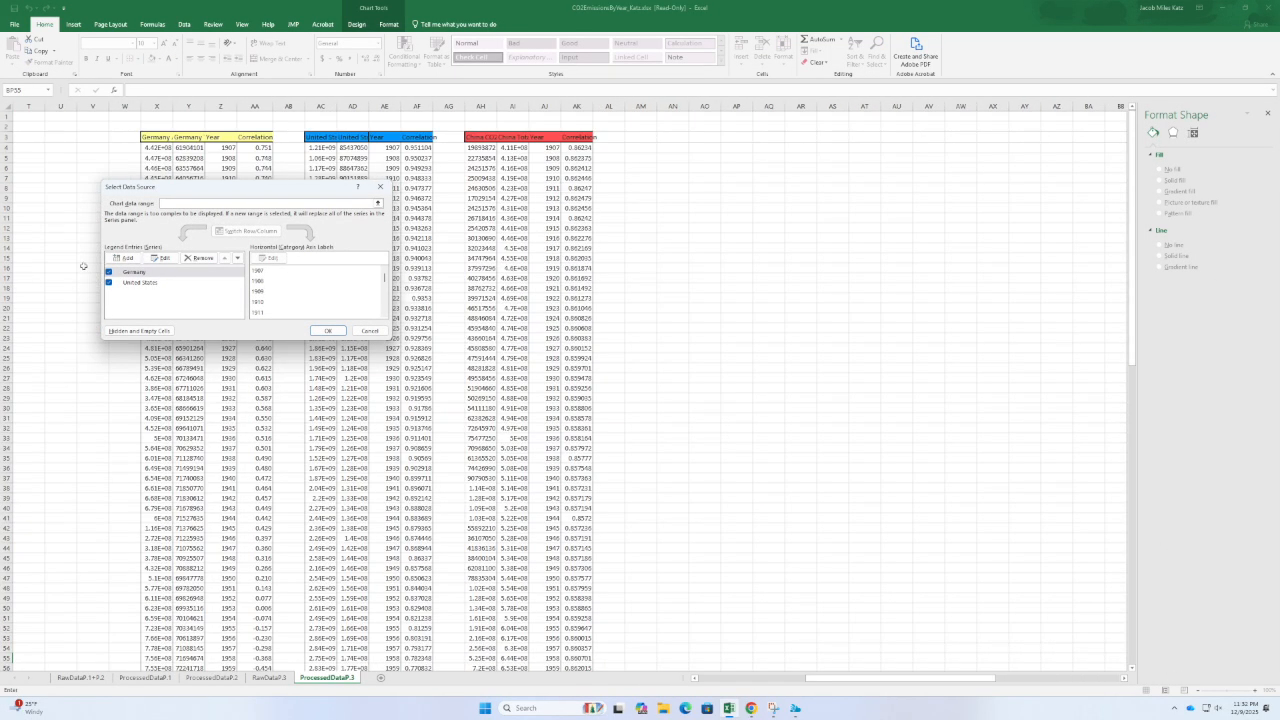
click(124, 258)
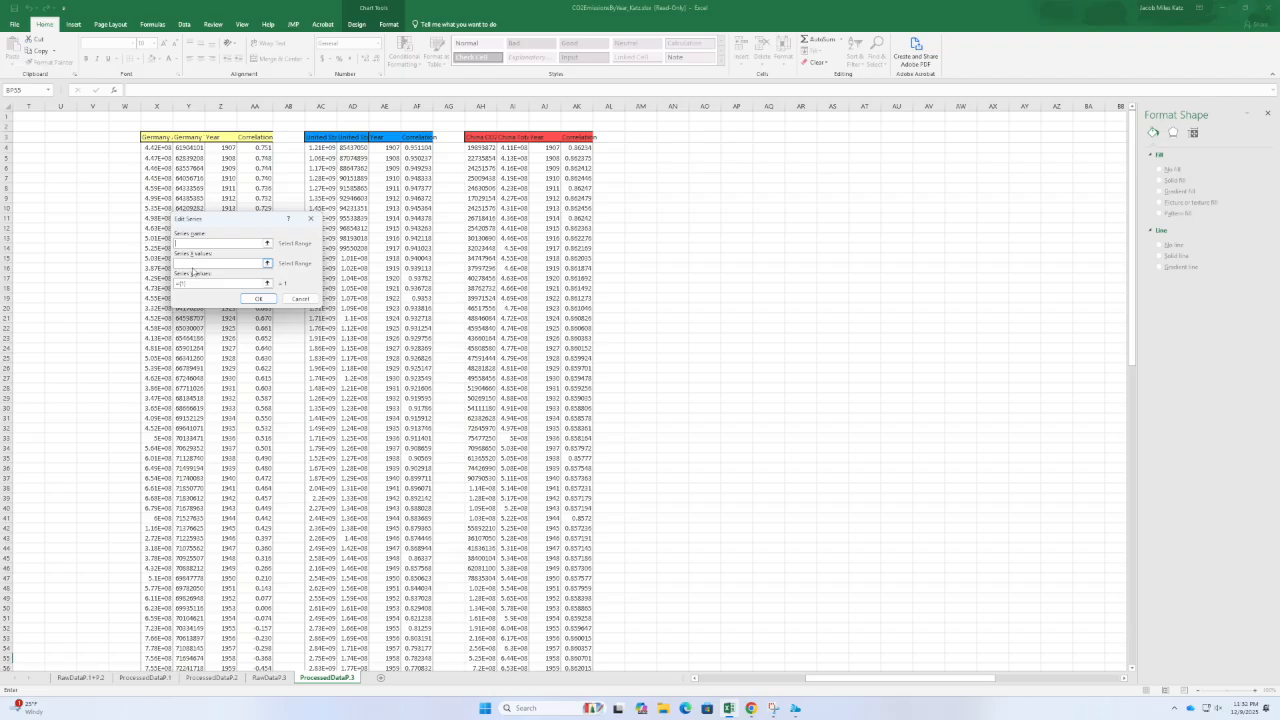
text(China)
- Use the China Year column from AJ4 as X values and the Correlation column from AK4 as Y values, and apply the data source changes
click(191, 265)
drag(526, 148, 568, 467)
scroll(568, 467, down, 20)
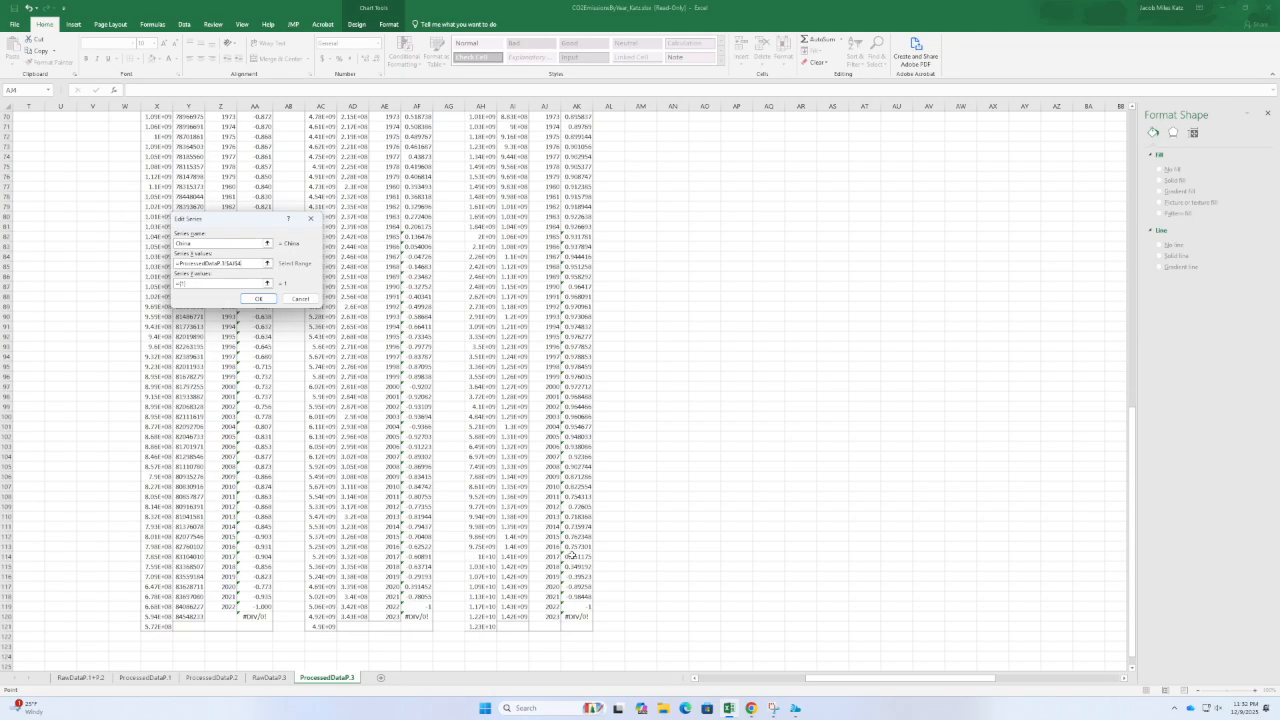
shift+click(548, 457)
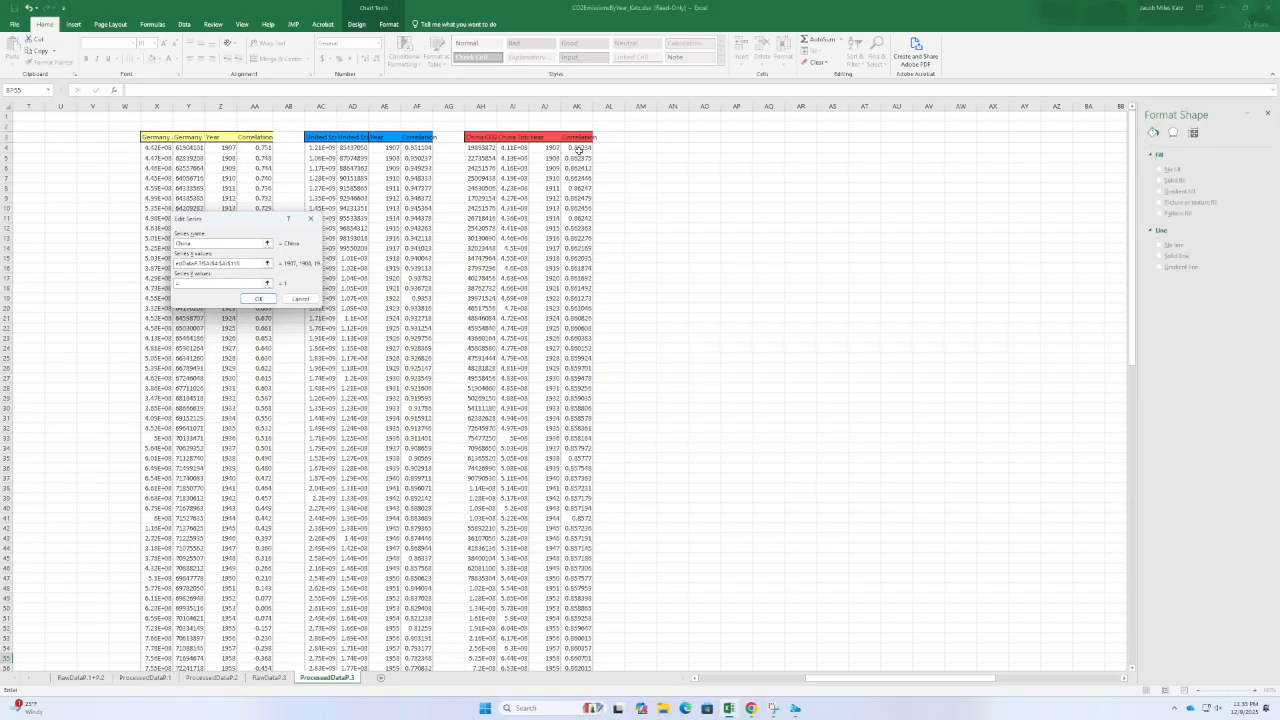
click(578, 150)
scroll(575, 300, down, 20)
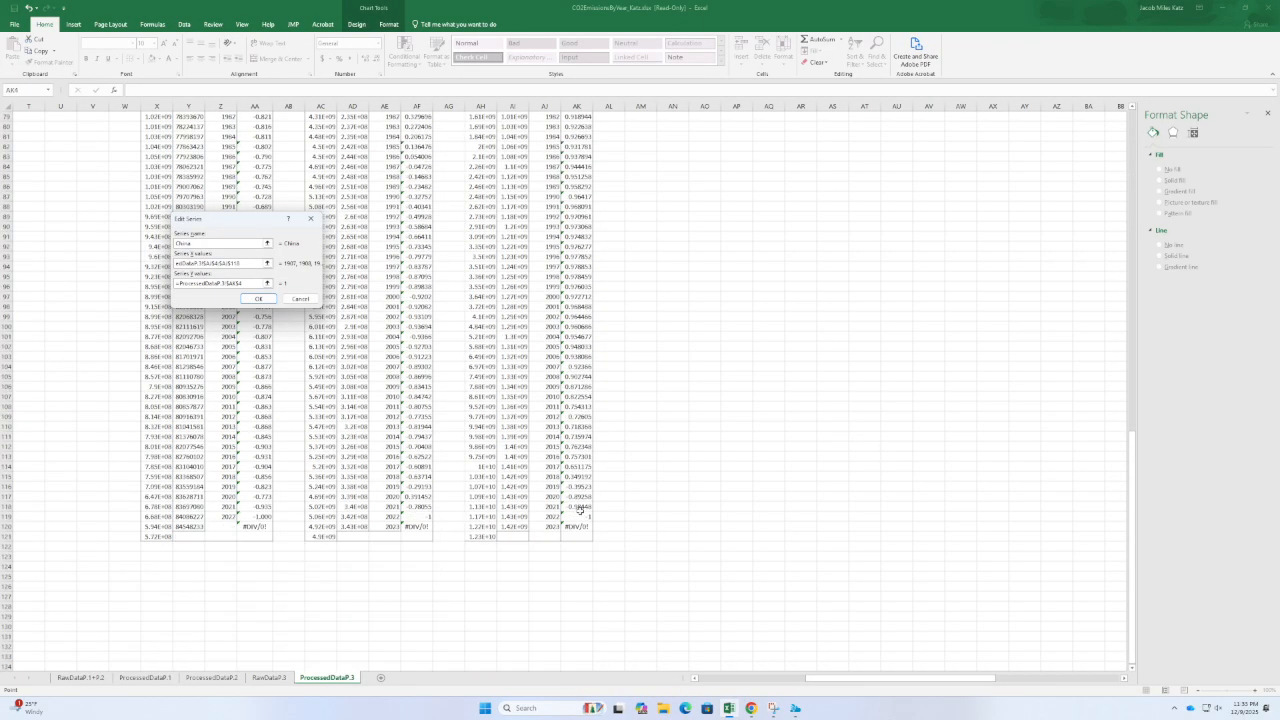
click(258, 298)
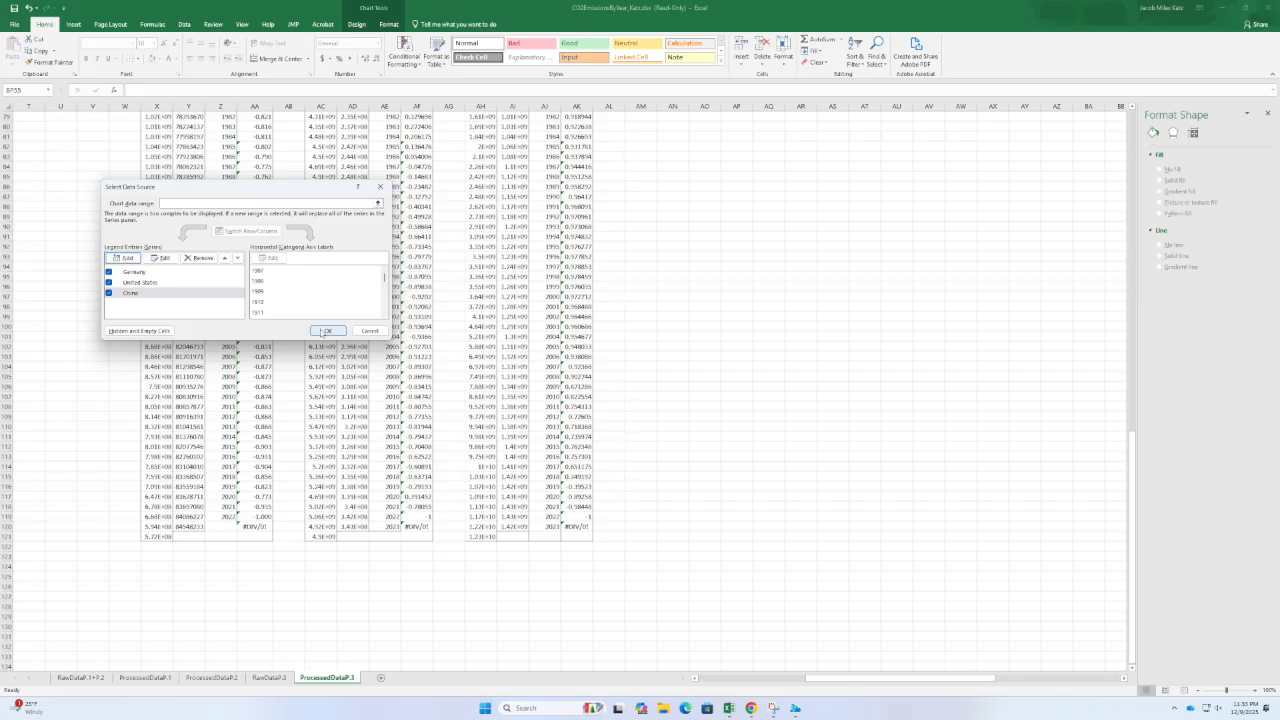
click(328, 330)
drag(850, 677, 990, 682)
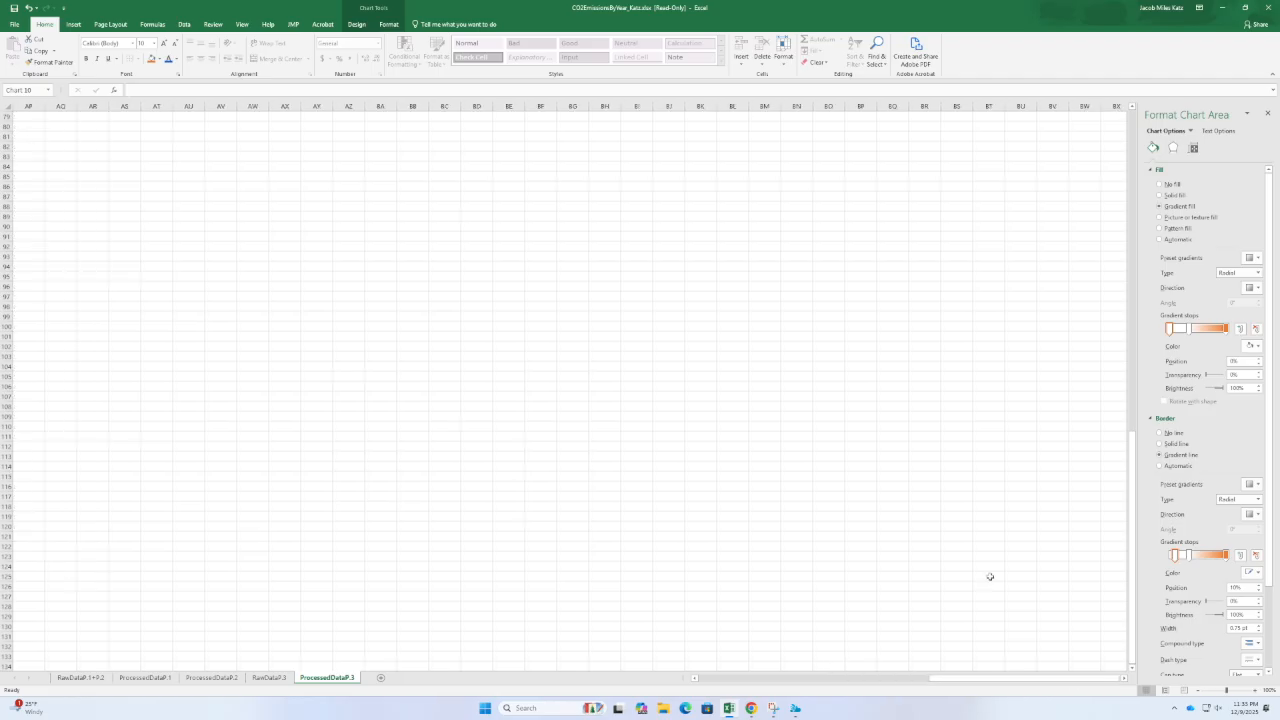
scroll(943, 350, up, 20)
scroll(940, 342, up, 3)
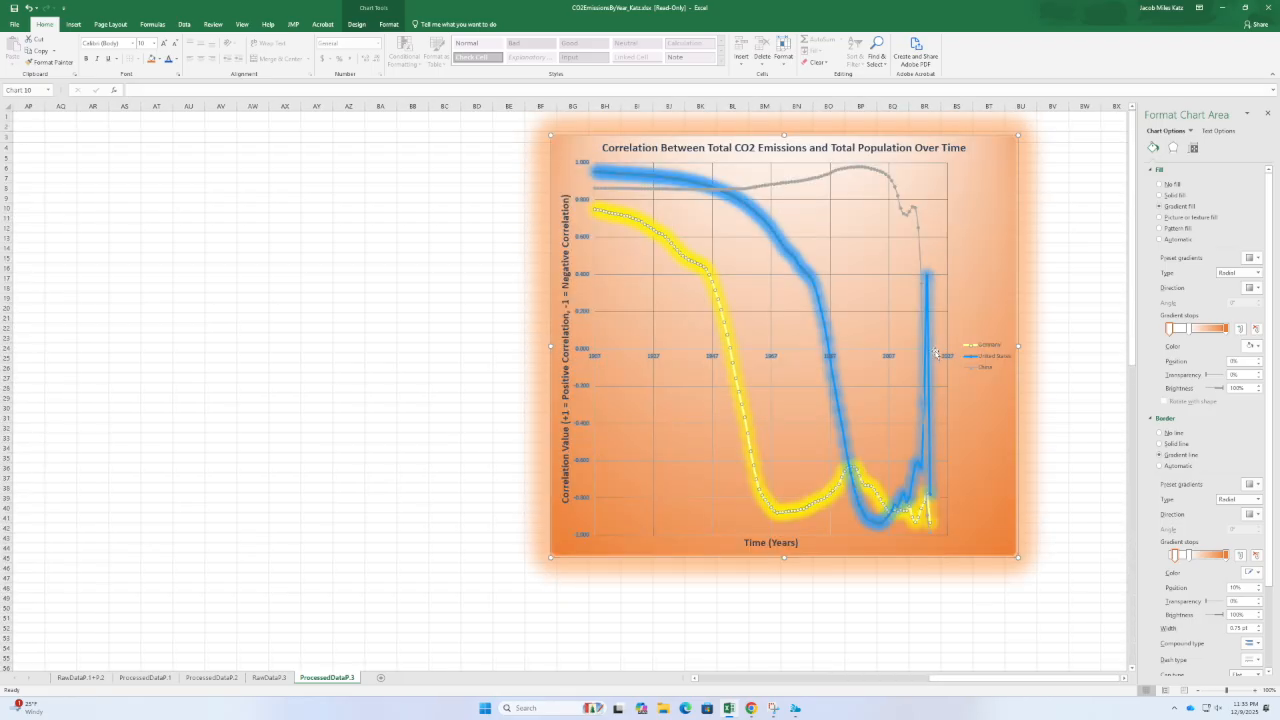
- Recolor the China series line in the correlation chart with the light red from the recent colors
click(831, 176)
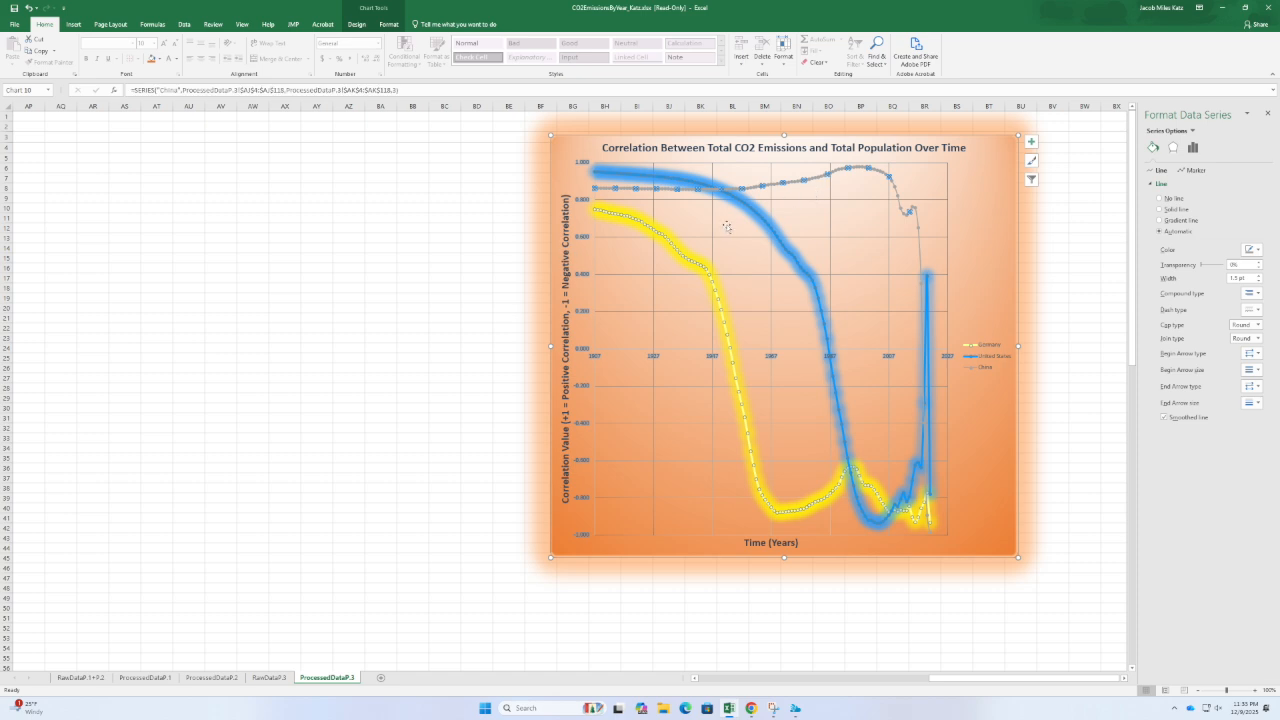
click(1252, 249)
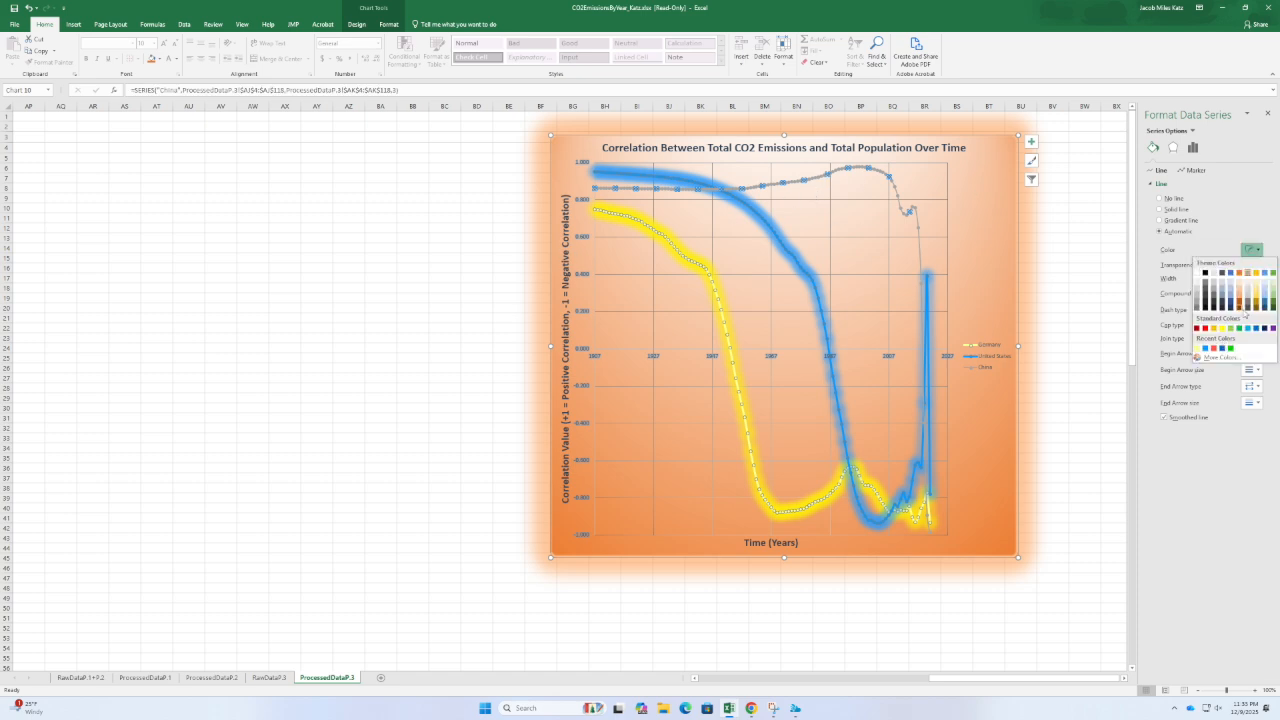
click(1216, 353)
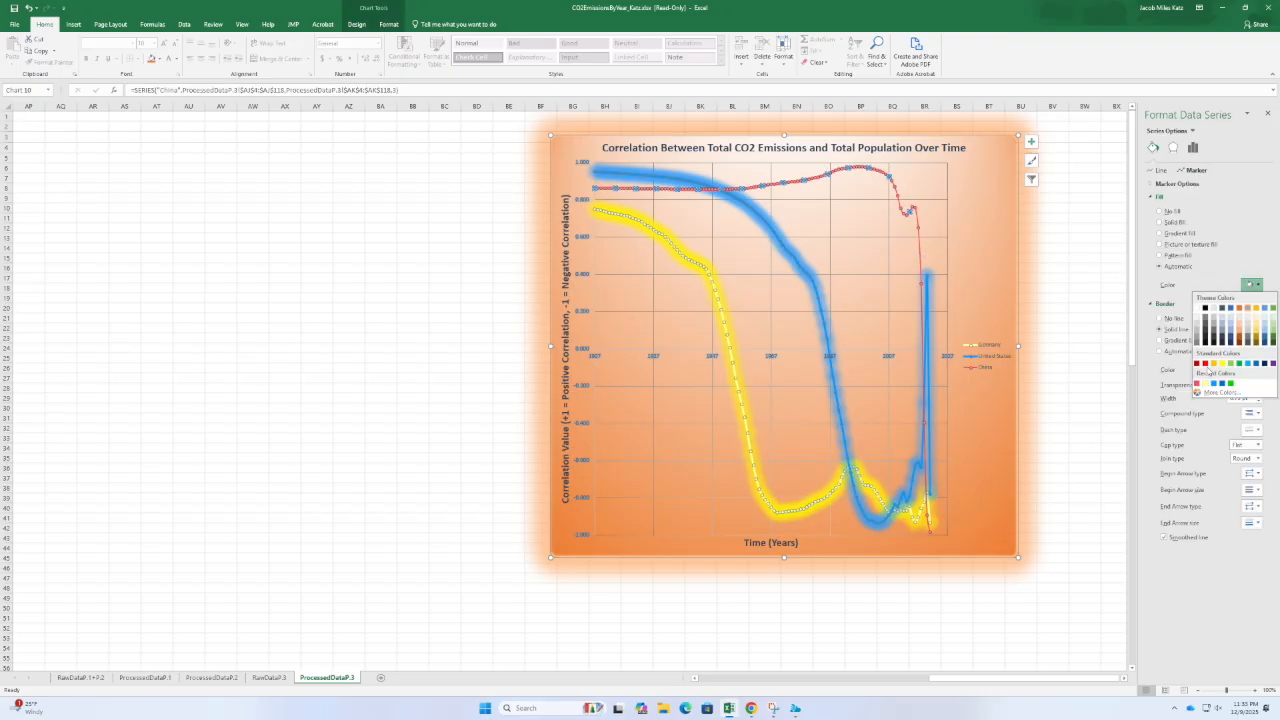
- Give the China series markers a light red solid fill and a dark gray border, and add an orange glow to the series
click(1197, 384)
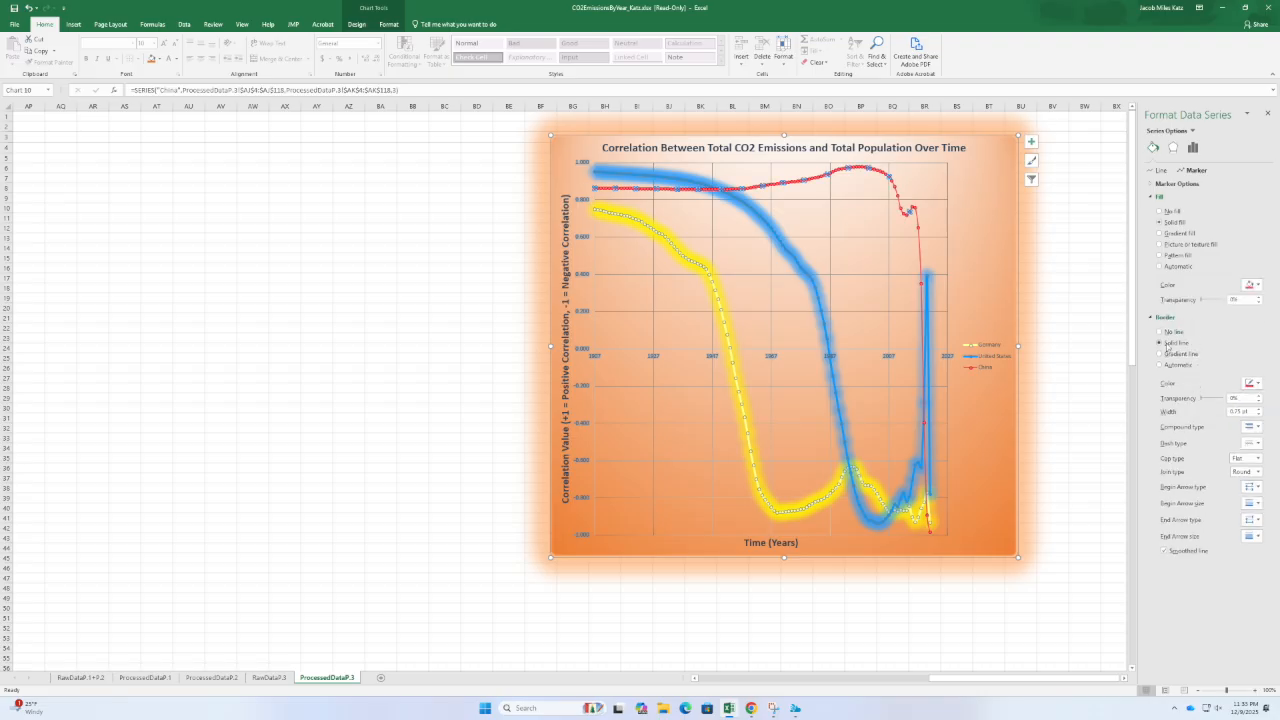
click(1253, 384)
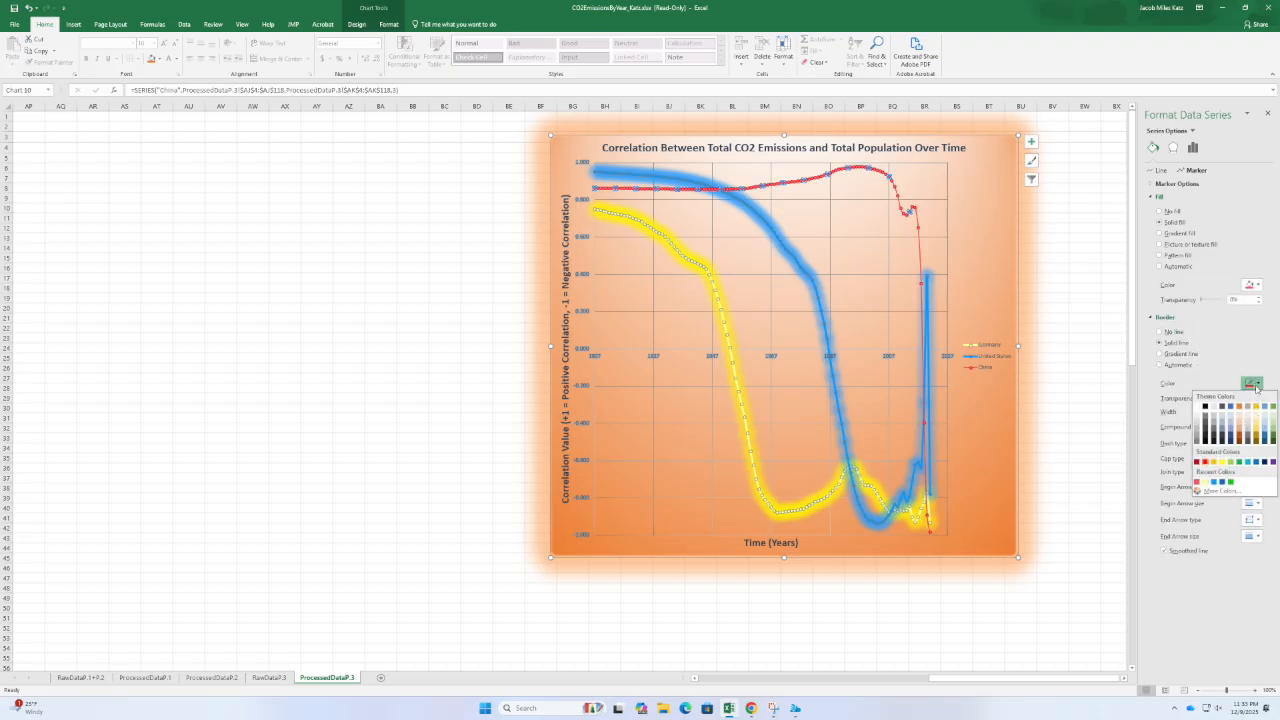
click(1197, 441)
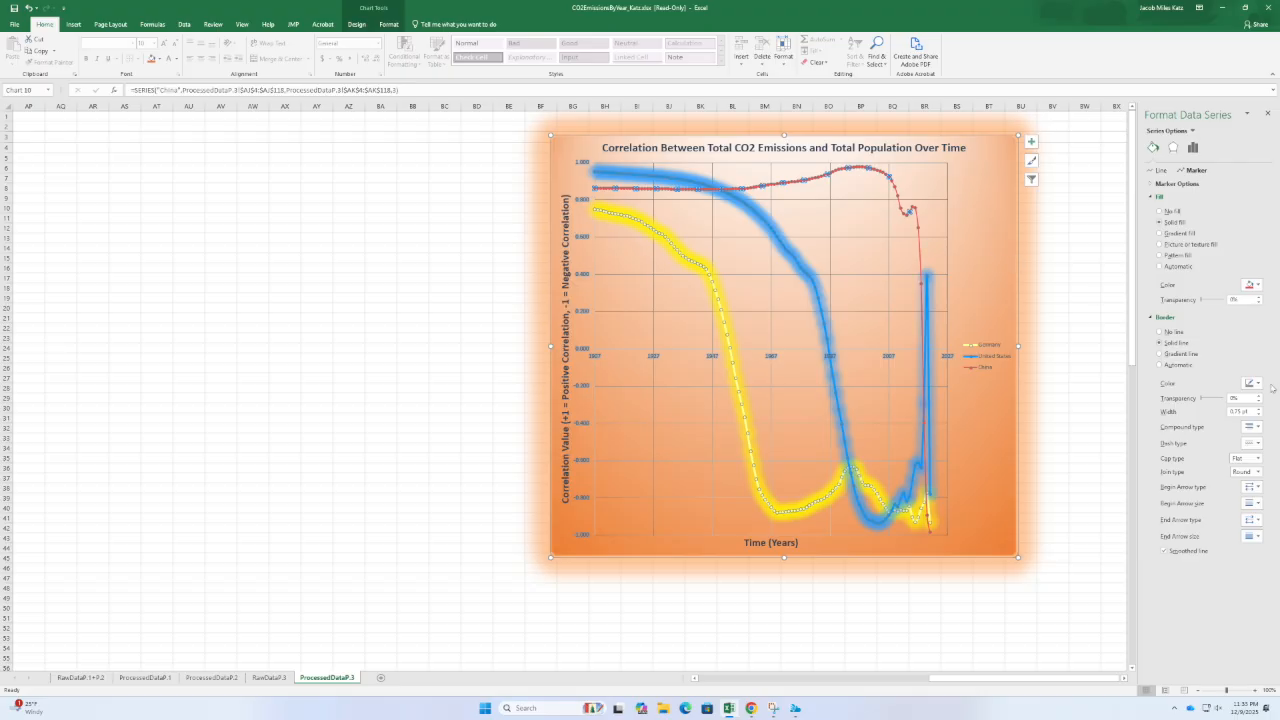
click(1085, 378)
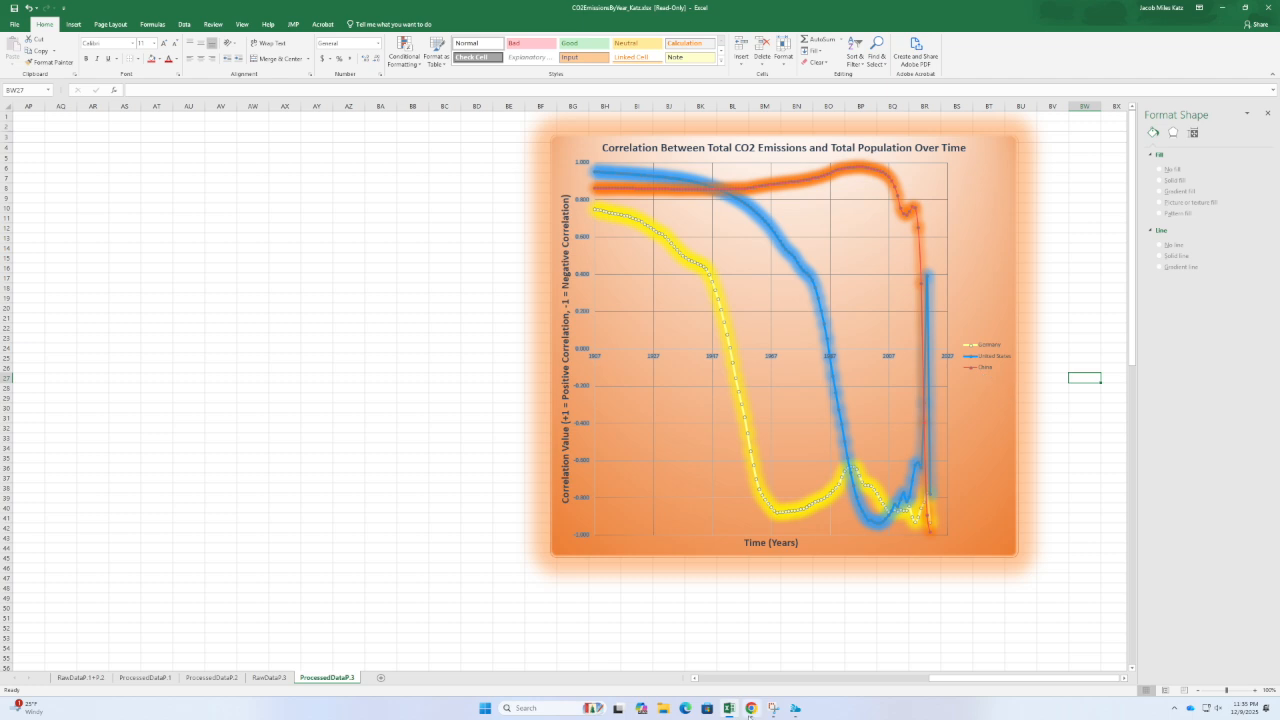
- Switch to Chrome and view the Our World in Data source pages for Population and Annual CO2 emissions
mouse_move(749, 716)
click(750, 655)
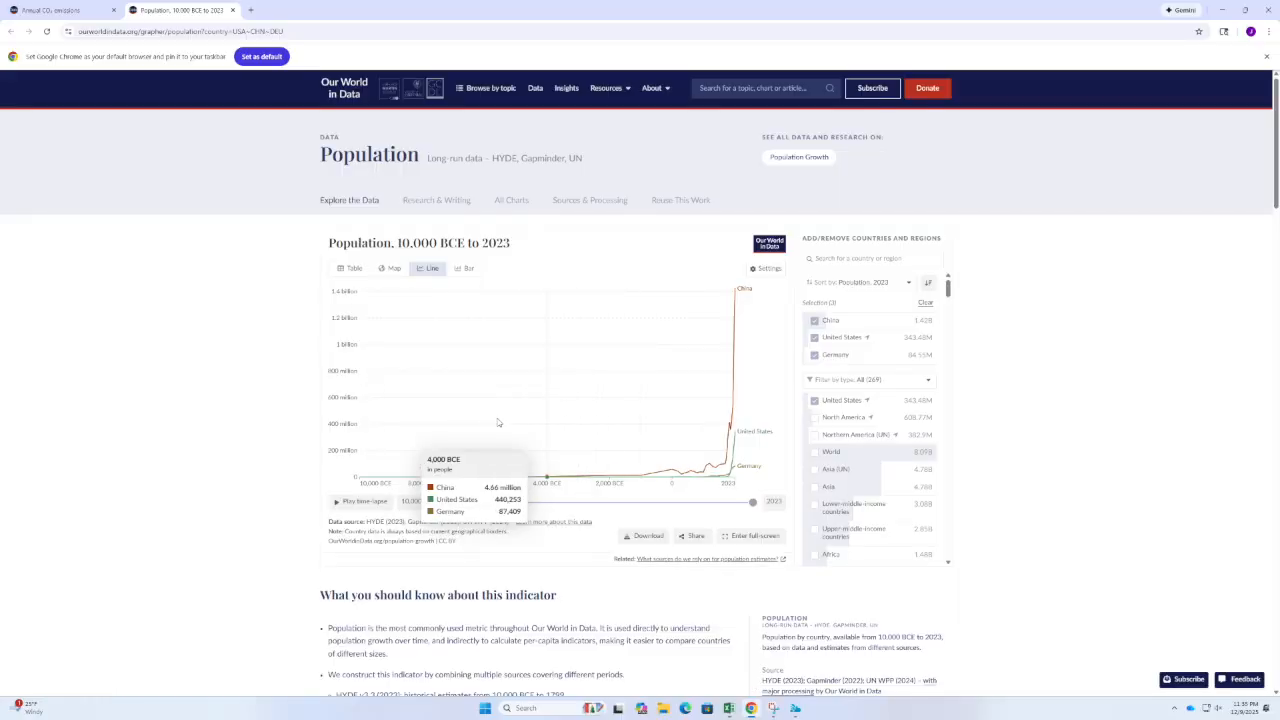
click(22, 12)
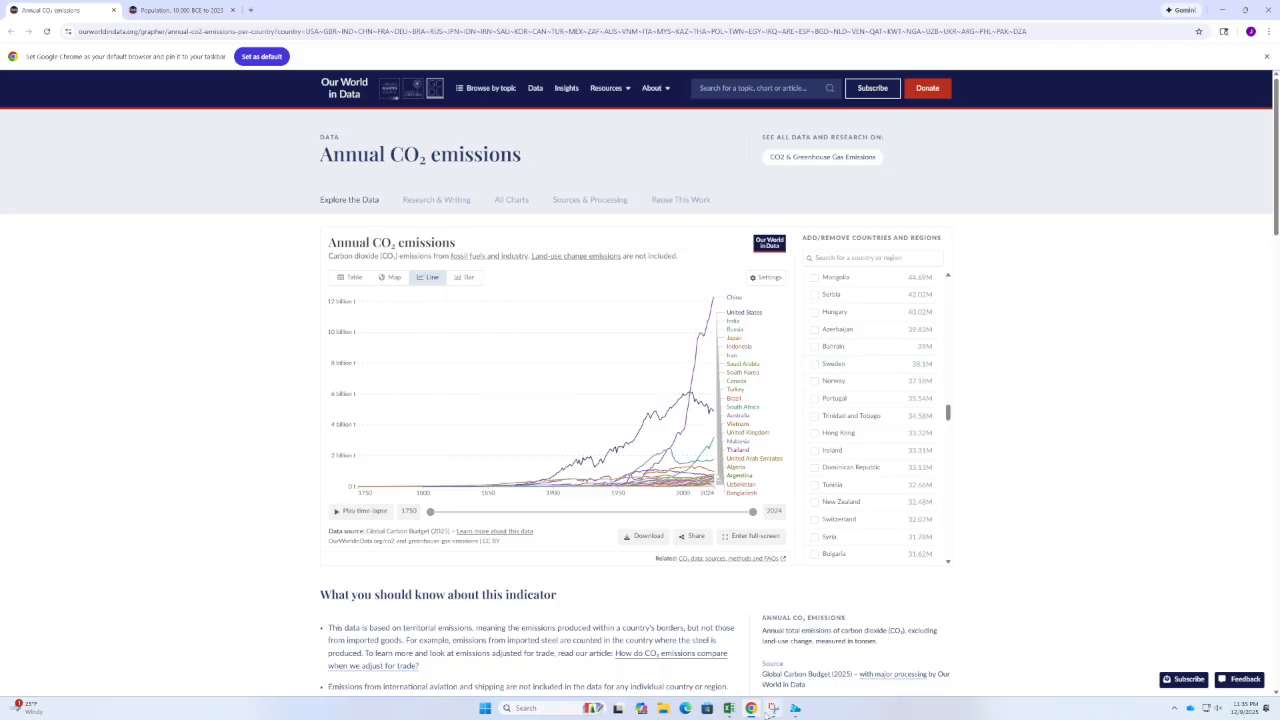
- Return to Excel and examine the United States line in the CO2 emissions chart on the ProcessedDataP.2 sheet
click(729, 708)
key(ctrl+Page_Up)
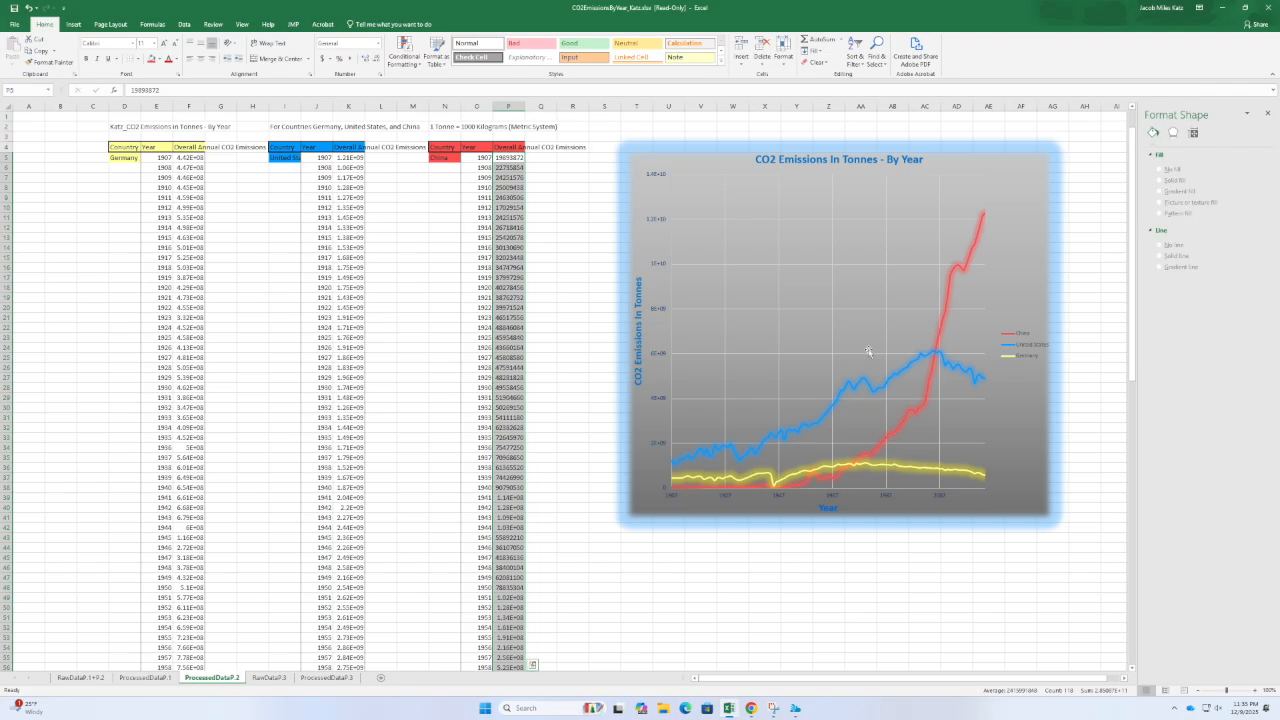
mouse_move(884, 390)
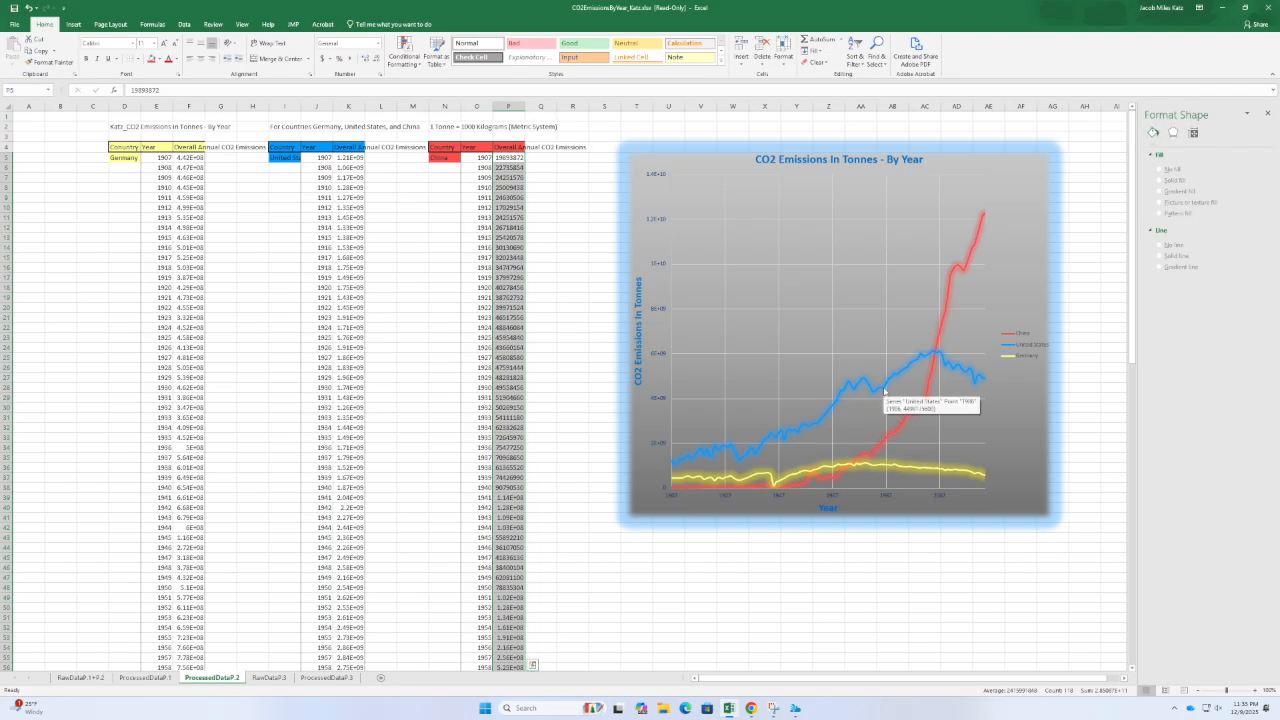